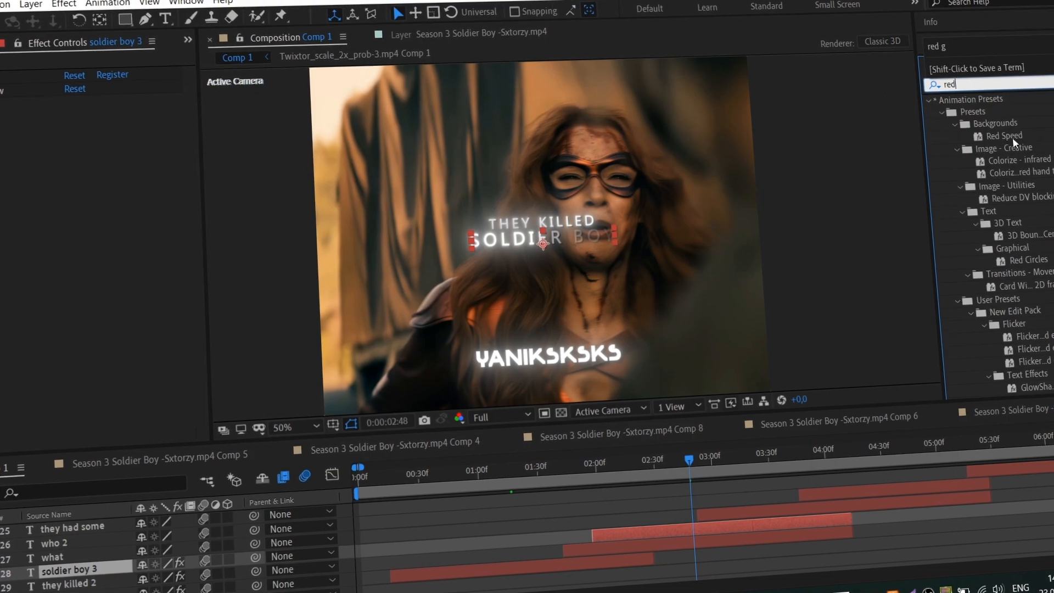
pyautogui.write('g')
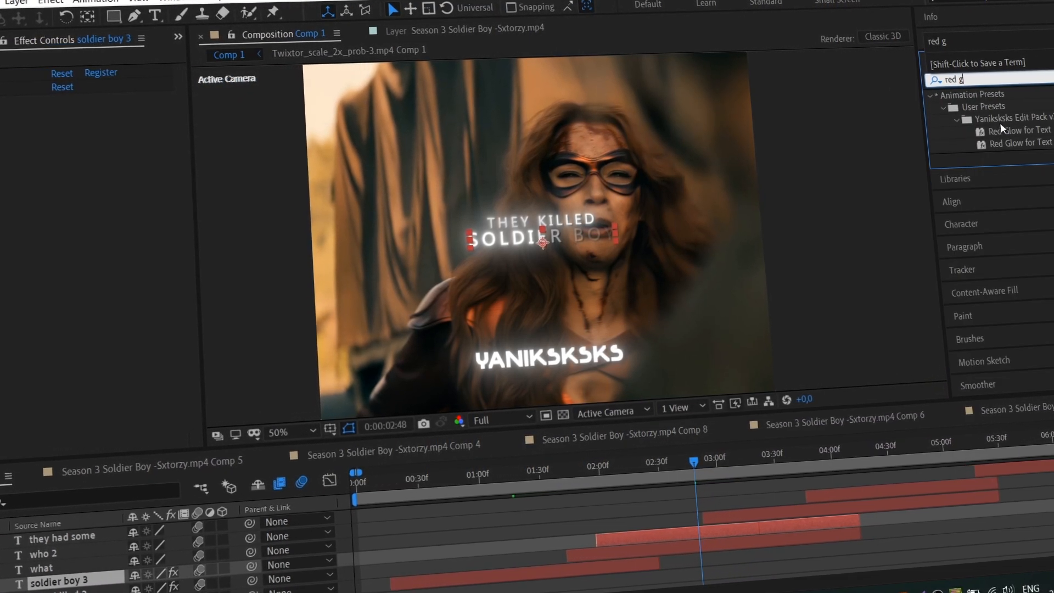
pyautogui.doubleClick(1022, 140)
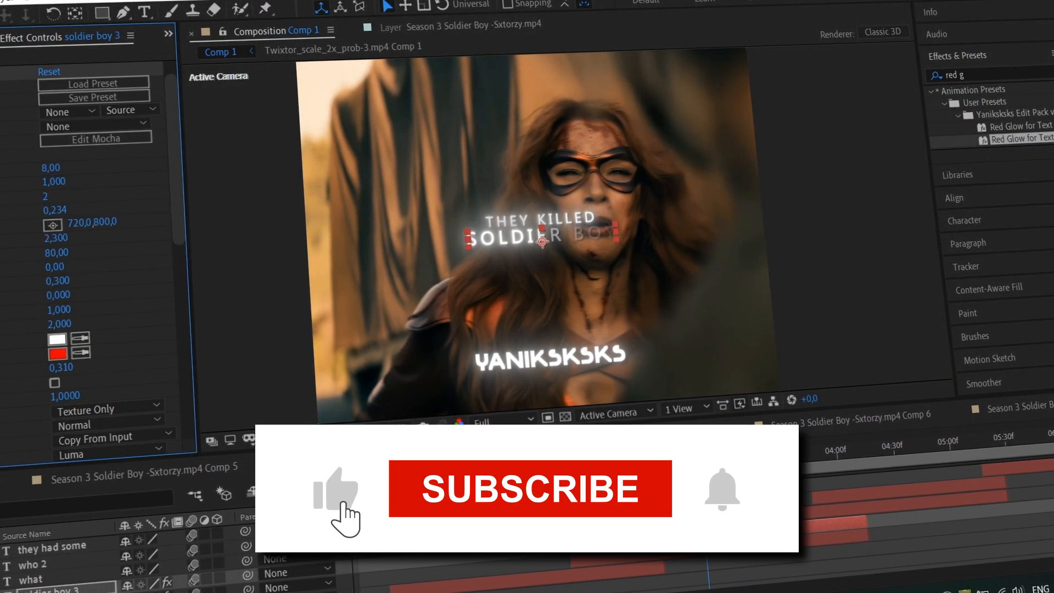
pyautogui.hotkey('ctrl', 'z')
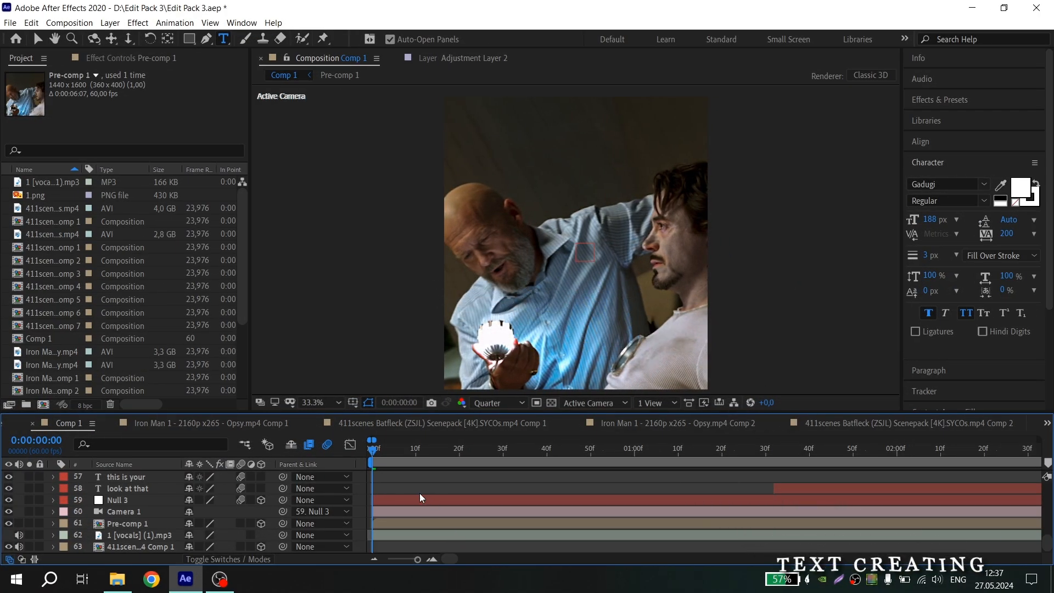
# Create a new text layer above Null 3 at frame 14 and enter the text "oh... what a"
pyautogui.click(395, 499)
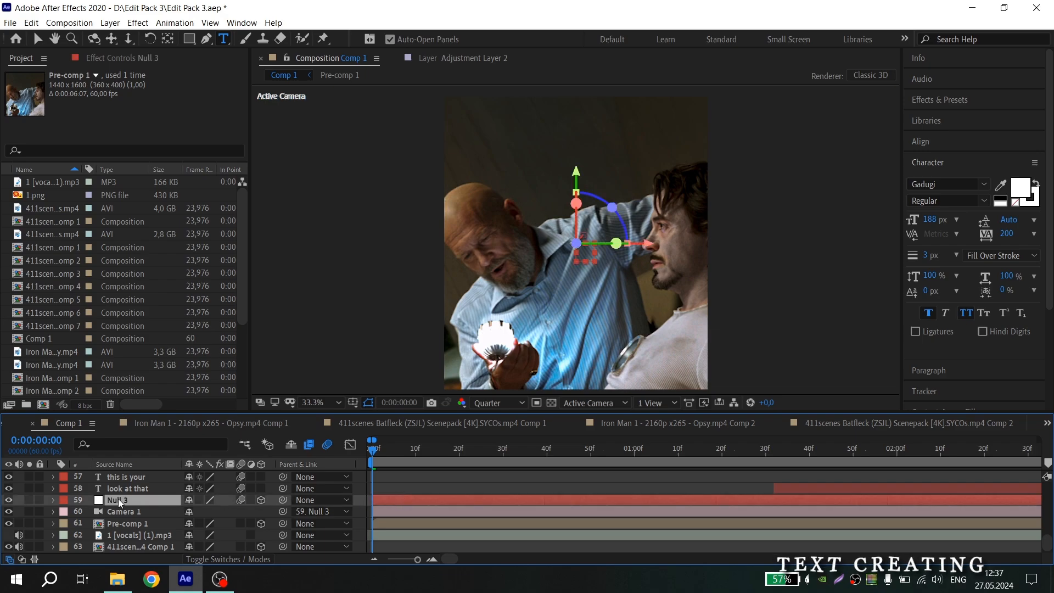
pyautogui.rightClick(90, 497)
pyautogui.moveTo(230, 368)
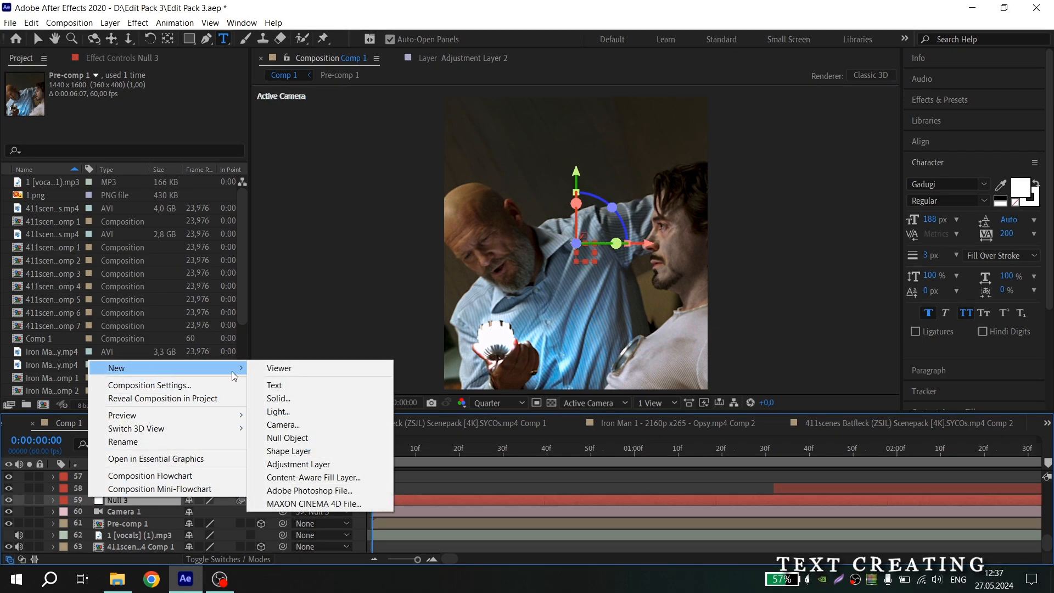
pyautogui.click(295, 384)
pyautogui.click(436, 454)
pyautogui.doubleClick(430, 501)
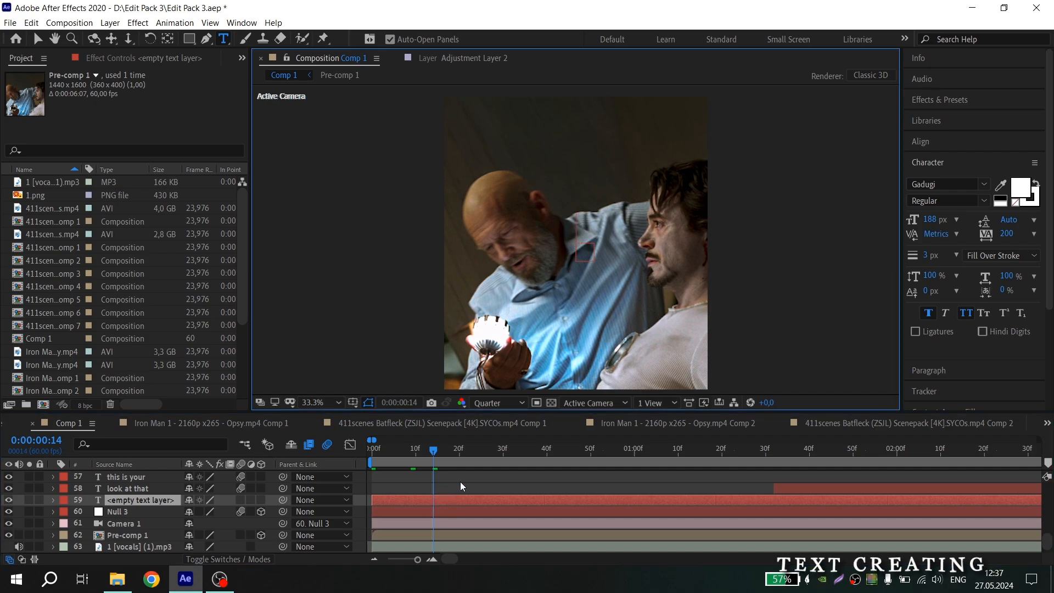
pyautogui.write('oh')
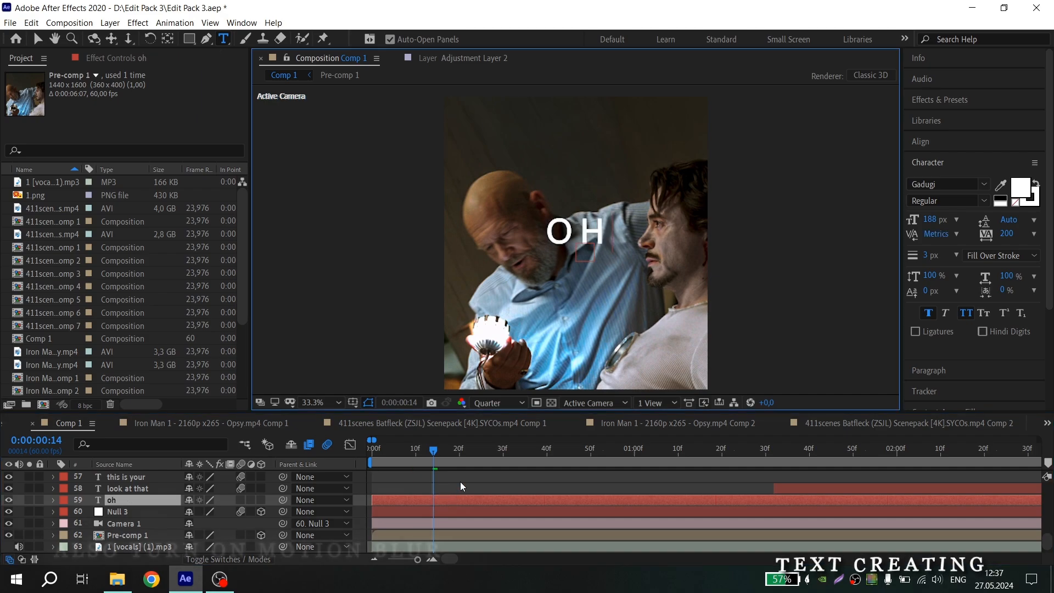
pyautogui.write('... what a')
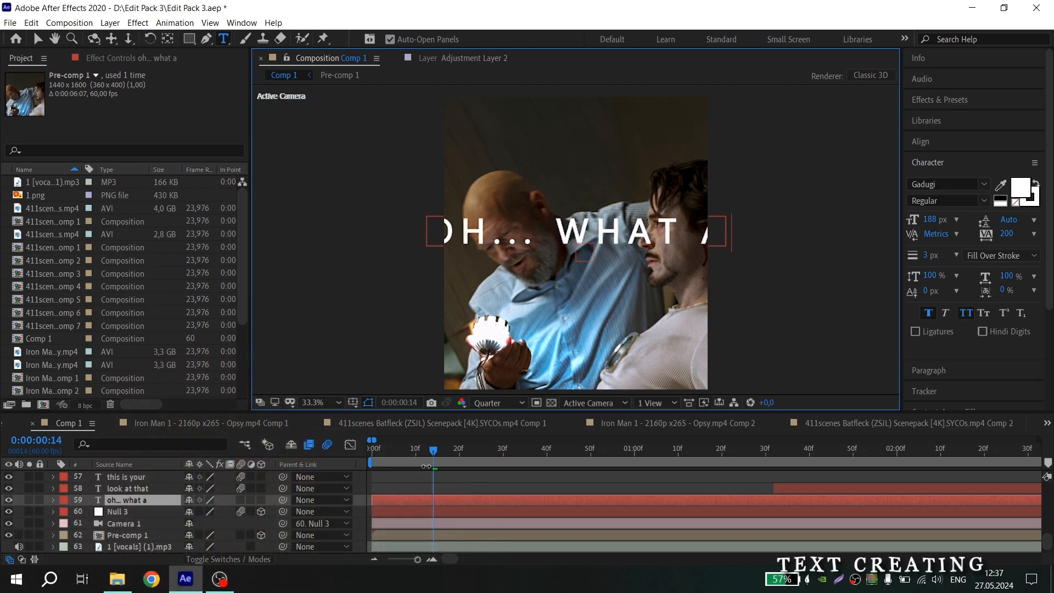
# Select all the text and set its font size to 70 px
pyautogui.moveTo(395, 453); pyautogui.dragTo(347, 461)
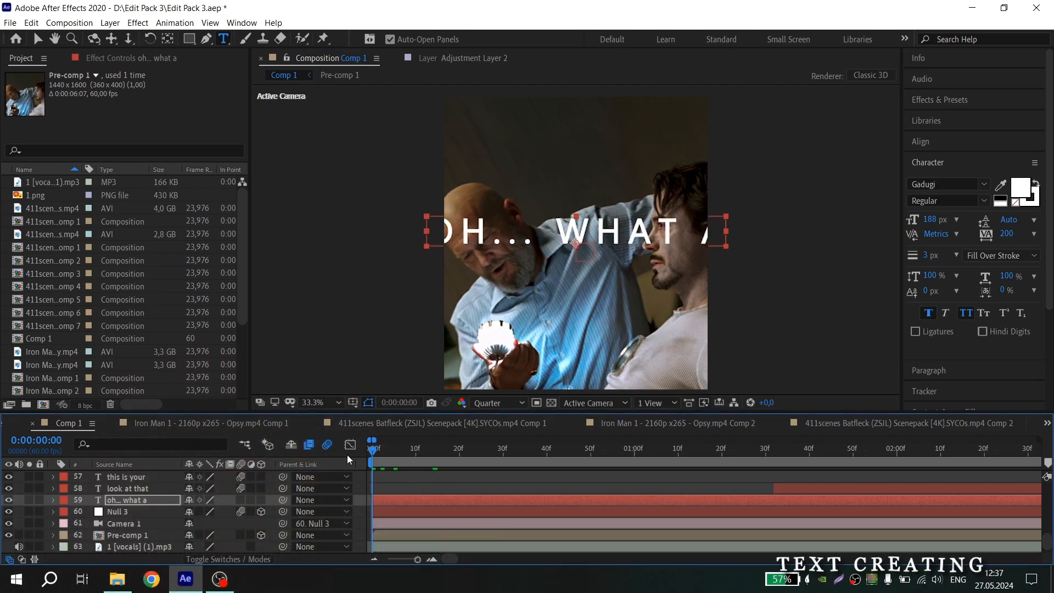
pyautogui.doubleClick(400, 502)
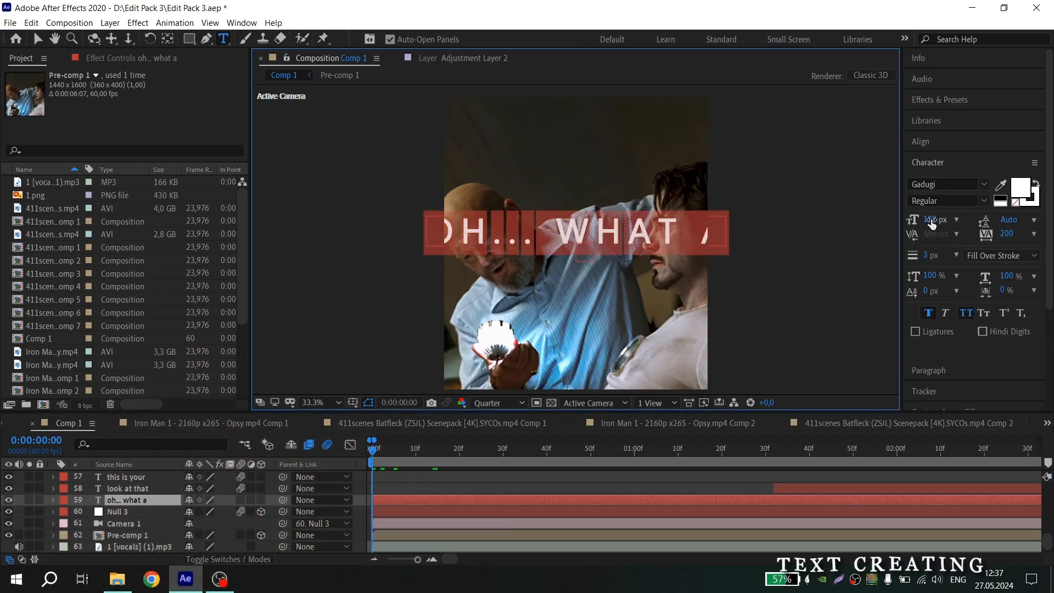
pyautogui.moveTo(932, 222); pyautogui.dragTo(893, 225)
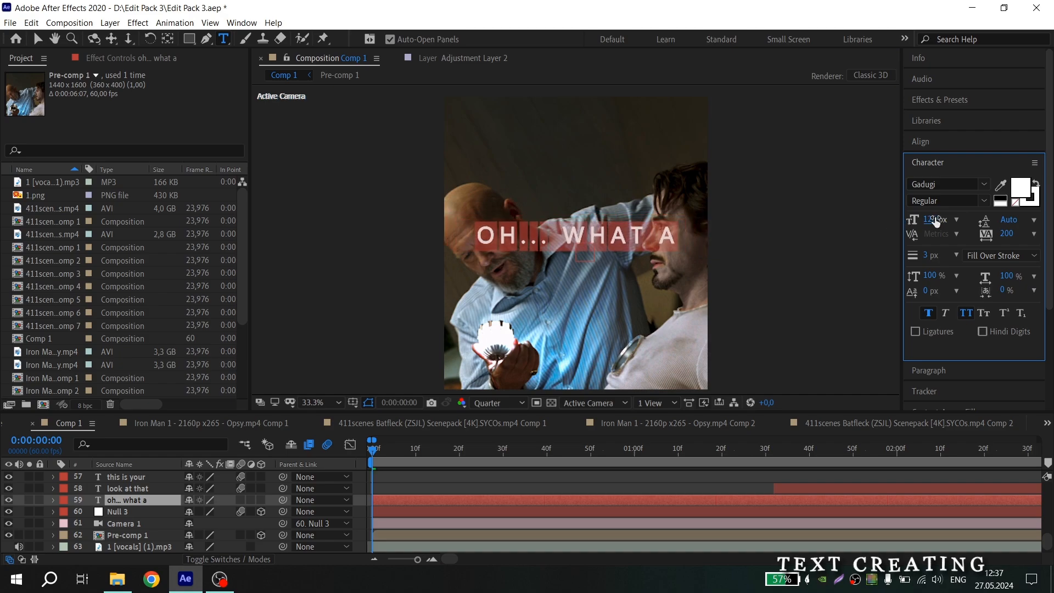
pyautogui.click(936, 221)
pyautogui.write('70')
pyautogui.press('Return')
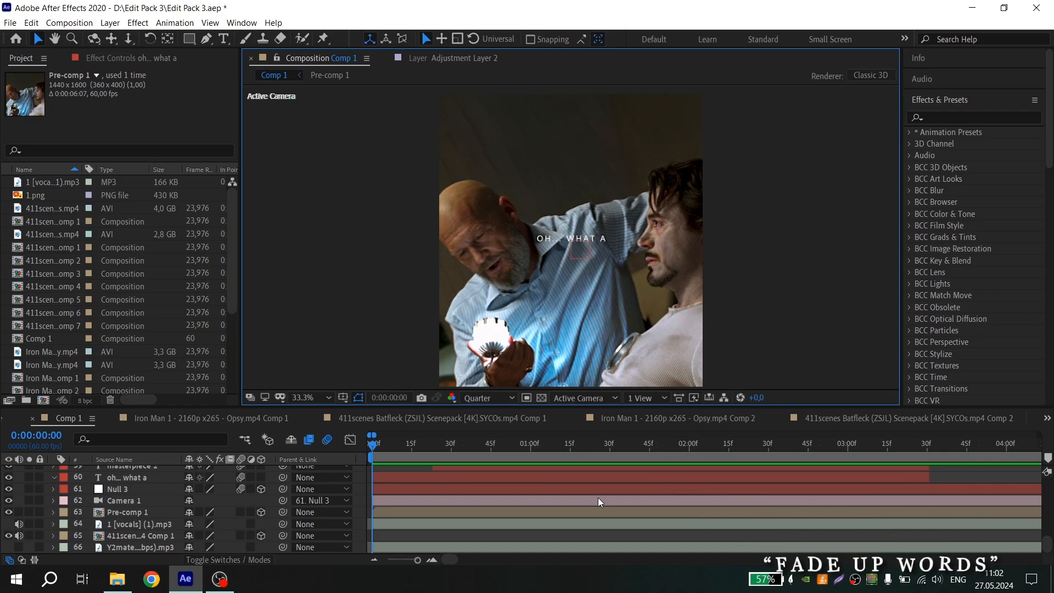
# Search the effect presets for "fade up" and apply Fade Up Words to the "oh... what a" text layer
pyautogui.click(959, 118)
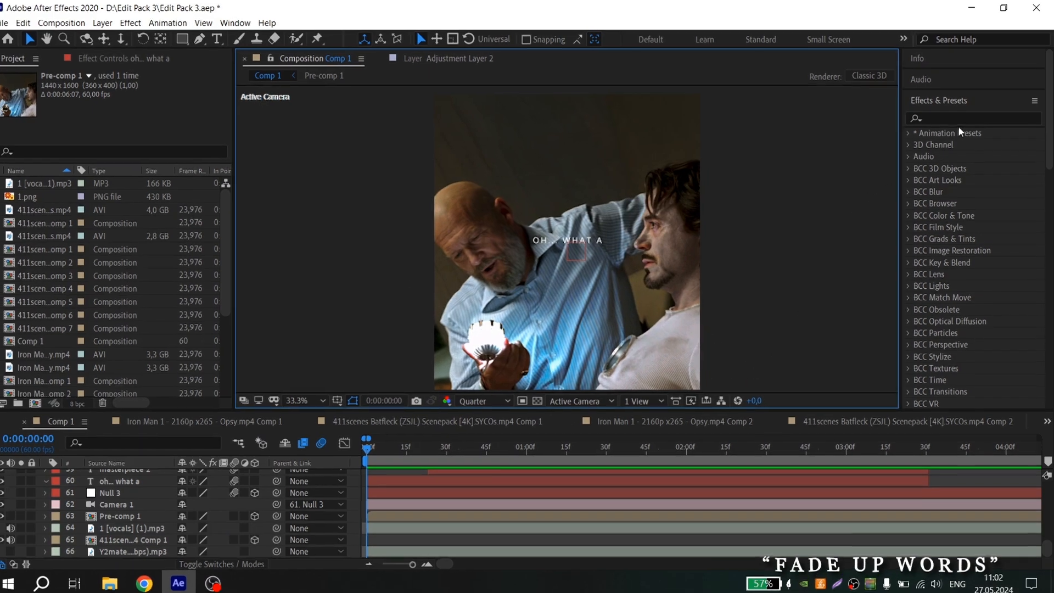
pyautogui.write('fade up')
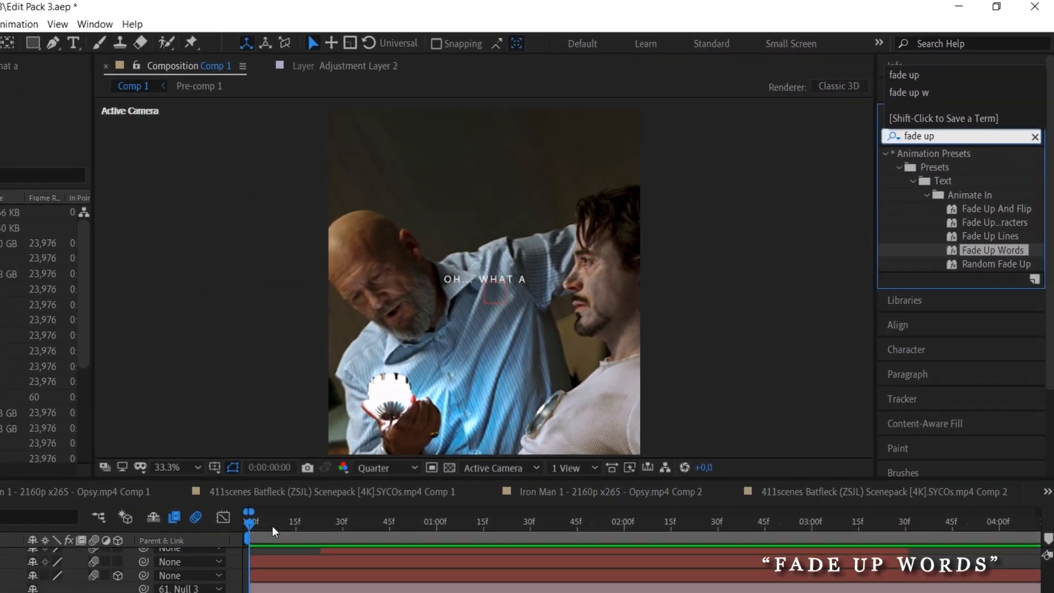
pyautogui.click(356, 450)
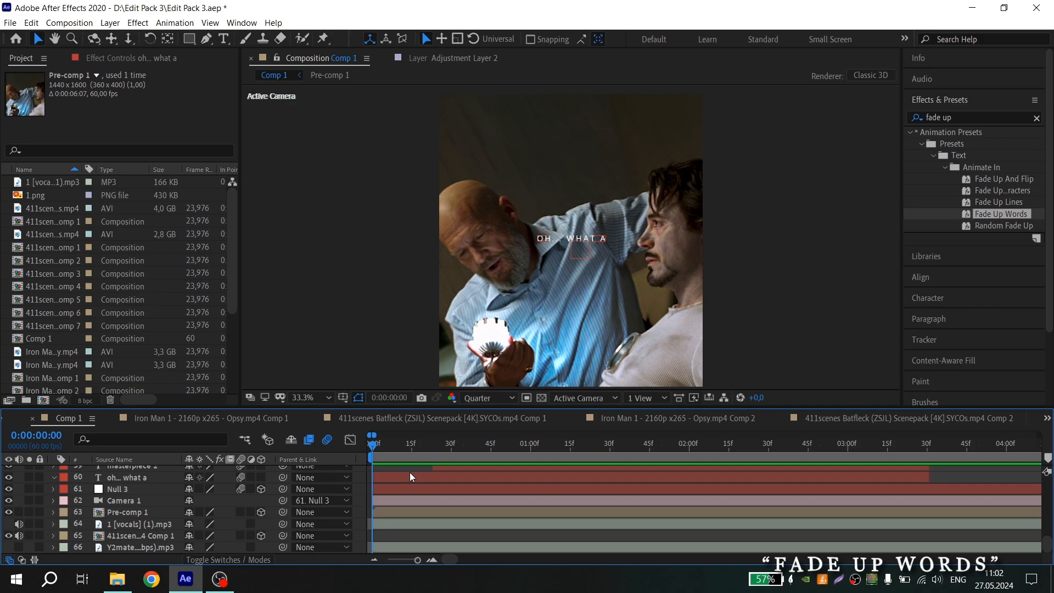
pyautogui.press('space')
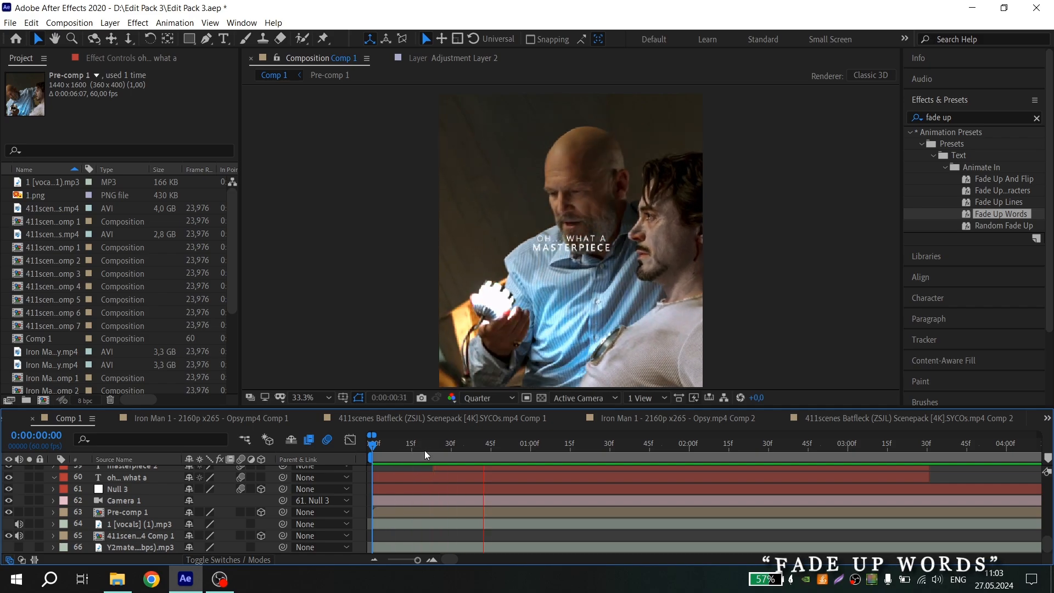
pyautogui.press('space')
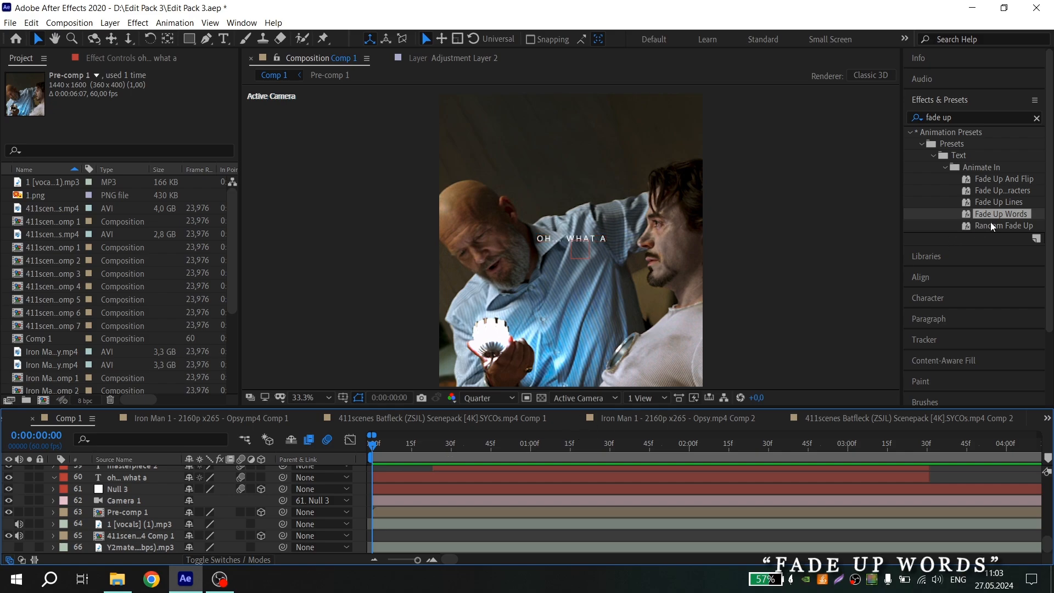
pyautogui.moveTo(994, 215); pyautogui.dragTo(399, 480)
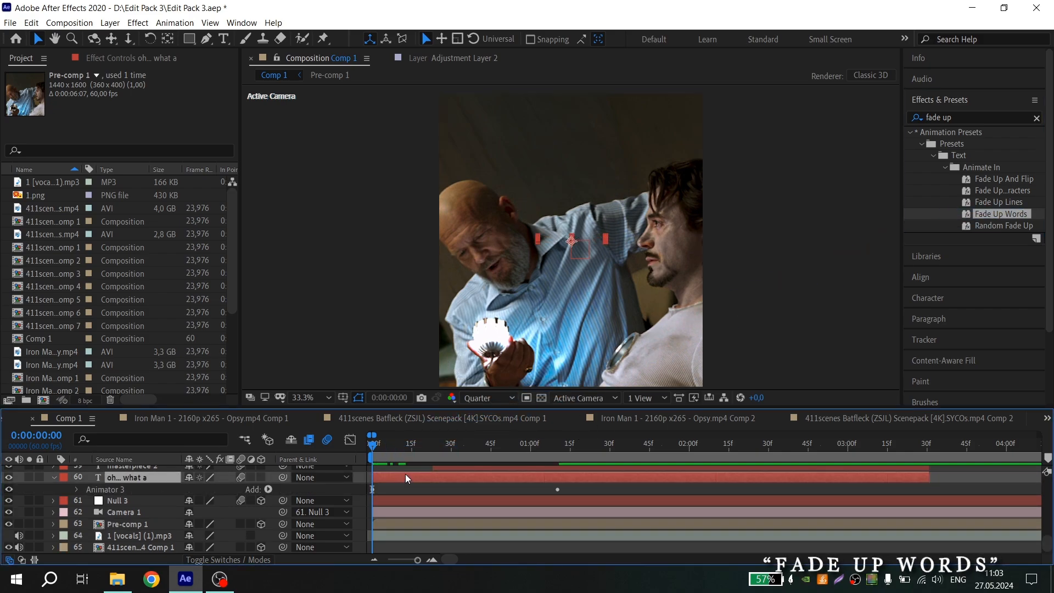
# Reveal the preset's Start keyframes and move the final keyframe earlier to speed up the fade
pyautogui.press('u')
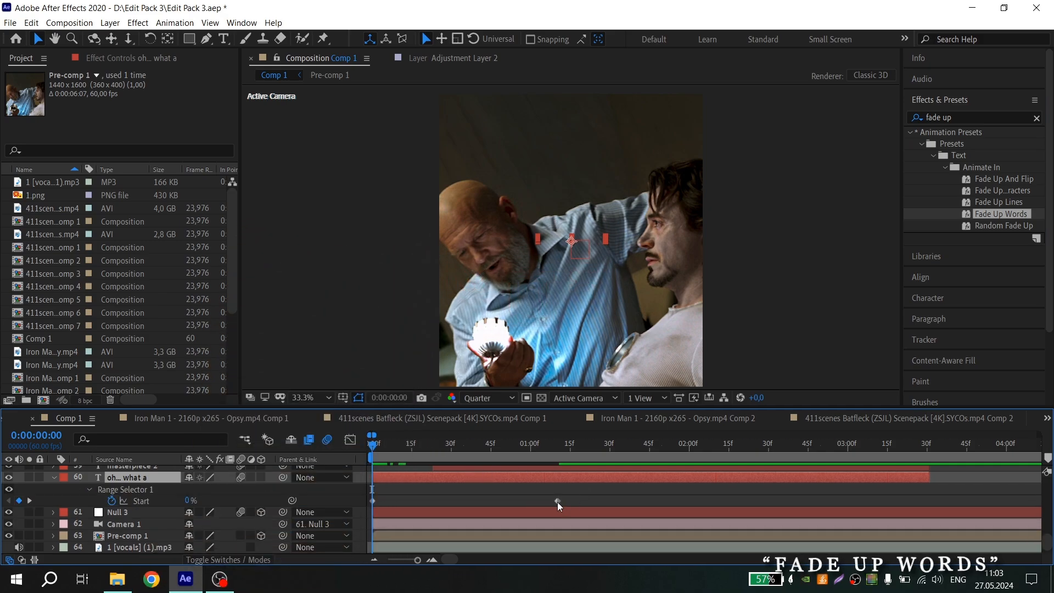
pyautogui.moveTo(558, 502); pyautogui.dragTo(513, 500)
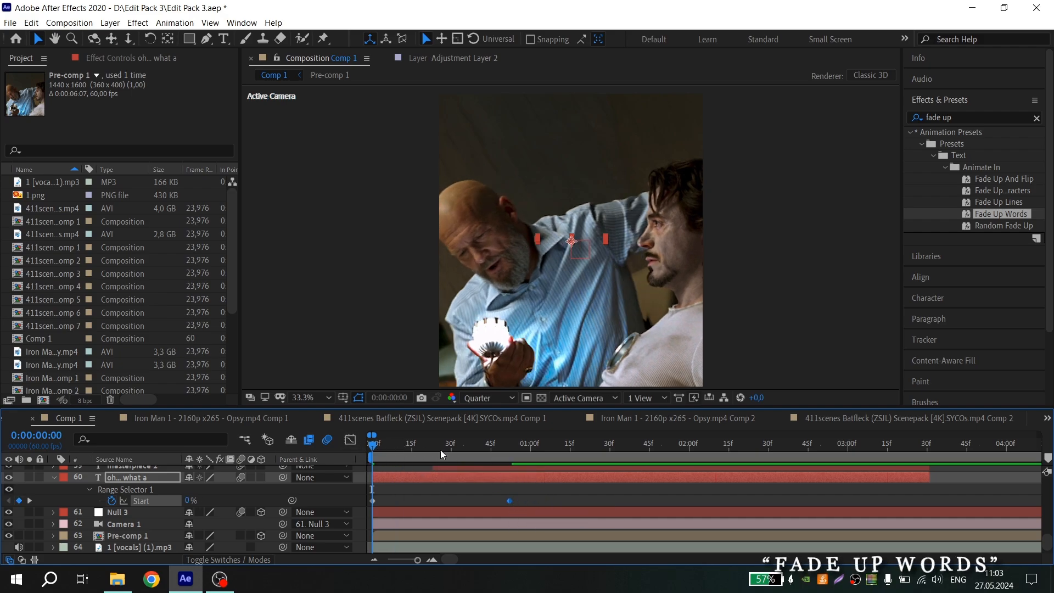
pyautogui.press('space')
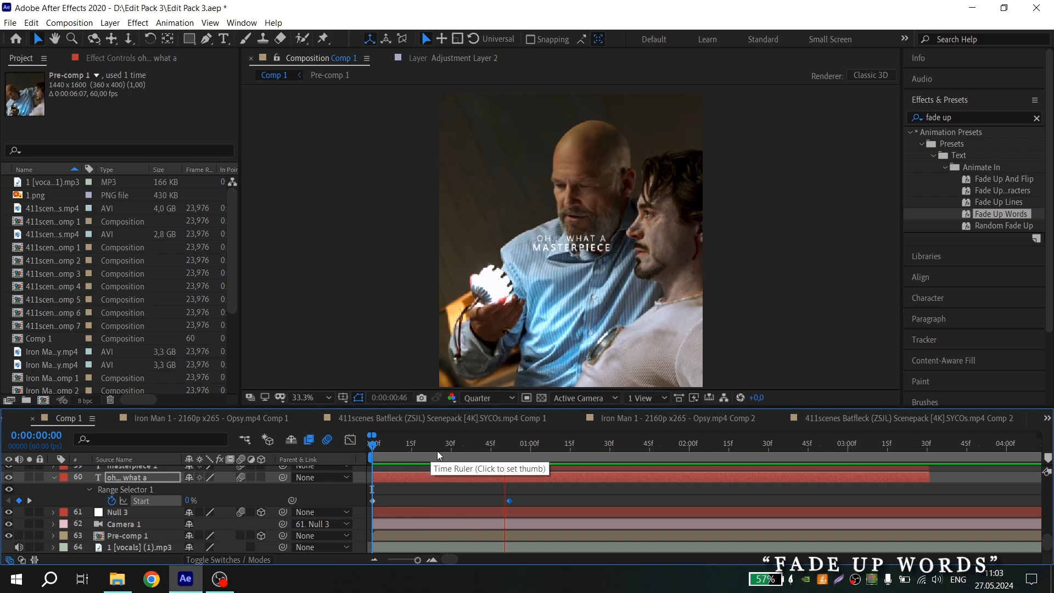
pyautogui.press('space')
pyautogui.press('space')
pyautogui.press('space')
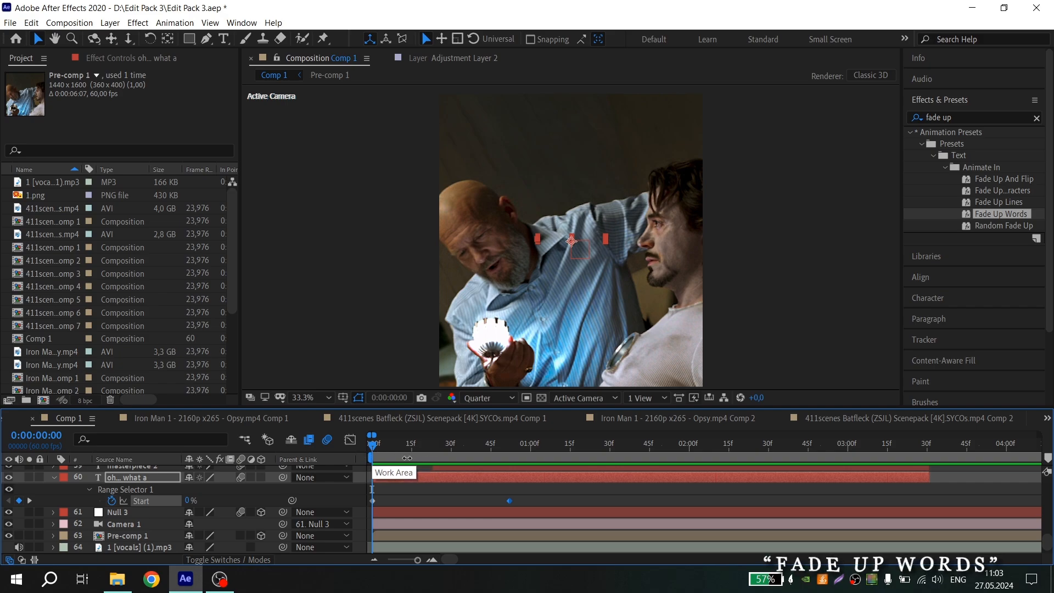
# Zoom into the timeline and move the final Start keyframe to frame 20
pyautogui.moveTo(391, 450); pyautogui.dragTo(367, 449)
pyautogui.press('=')
pyautogui.press('space')
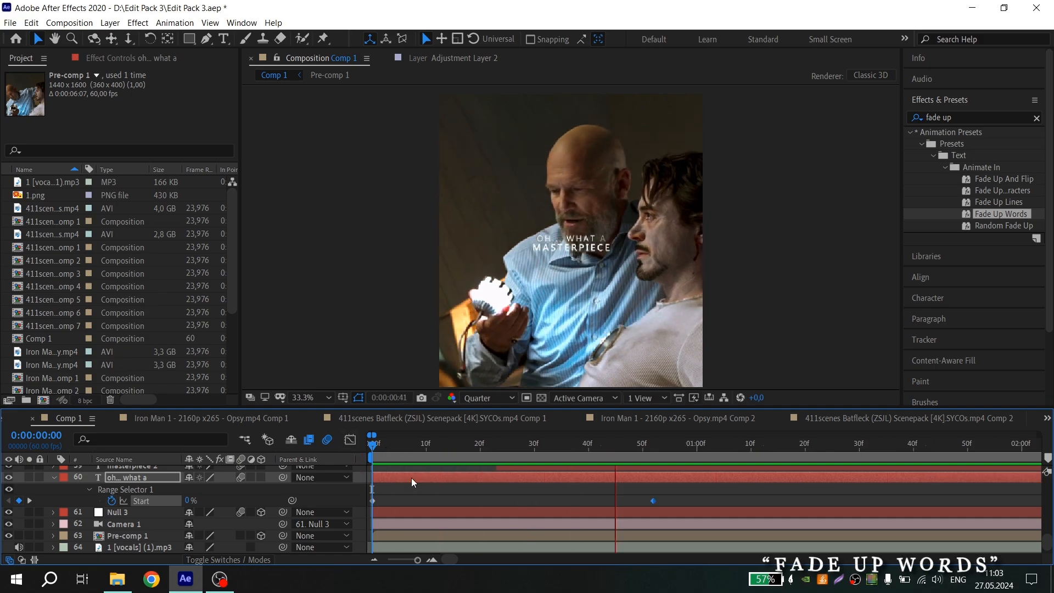
pyautogui.click(482, 445)
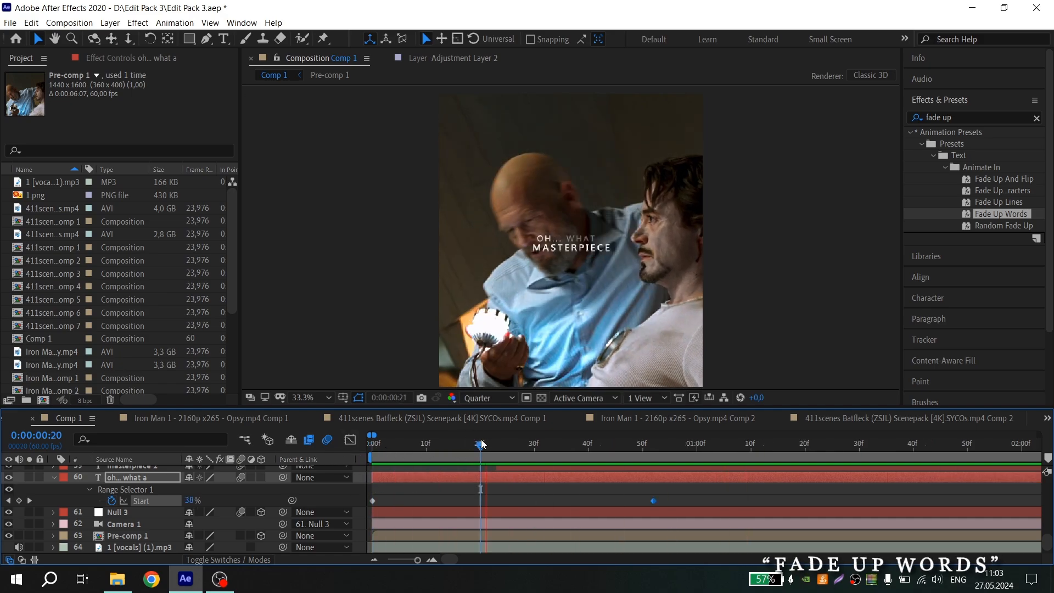
pyautogui.press('space')
pyautogui.moveTo(653, 501); pyautogui.dragTo(482, 501)
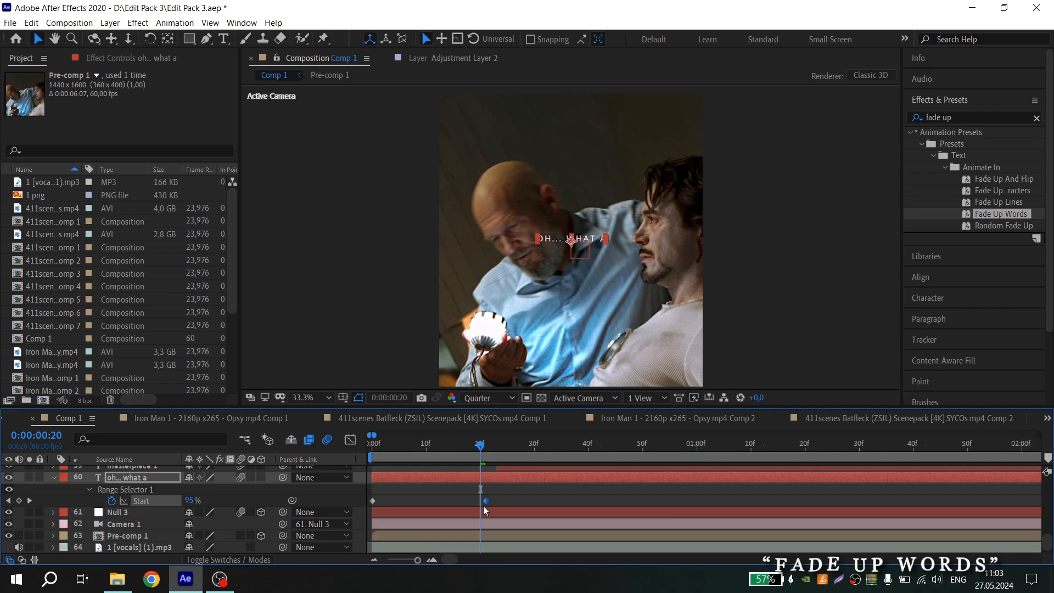
# Preview the text animation by playing and scrubbing through the first second
pyautogui.click(311, 505)
pyautogui.moveTo(401, 444); pyautogui.dragTo(247, 443)
pyautogui.press('space')
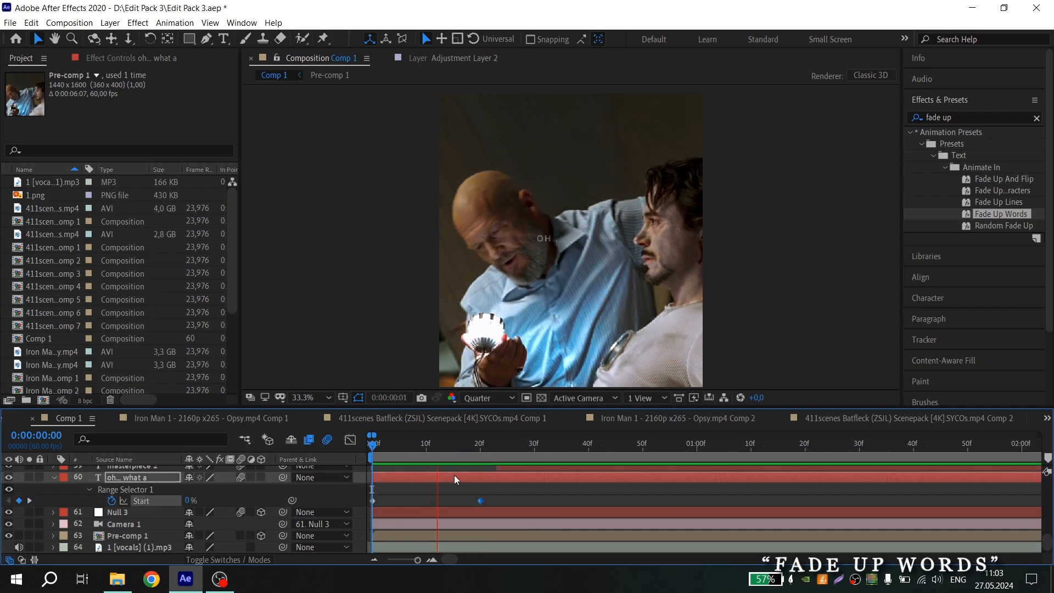
pyautogui.press('space')
pyautogui.click(556, 447)
pyautogui.press('space')
pyautogui.press('space')
pyautogui.click(511, 450)
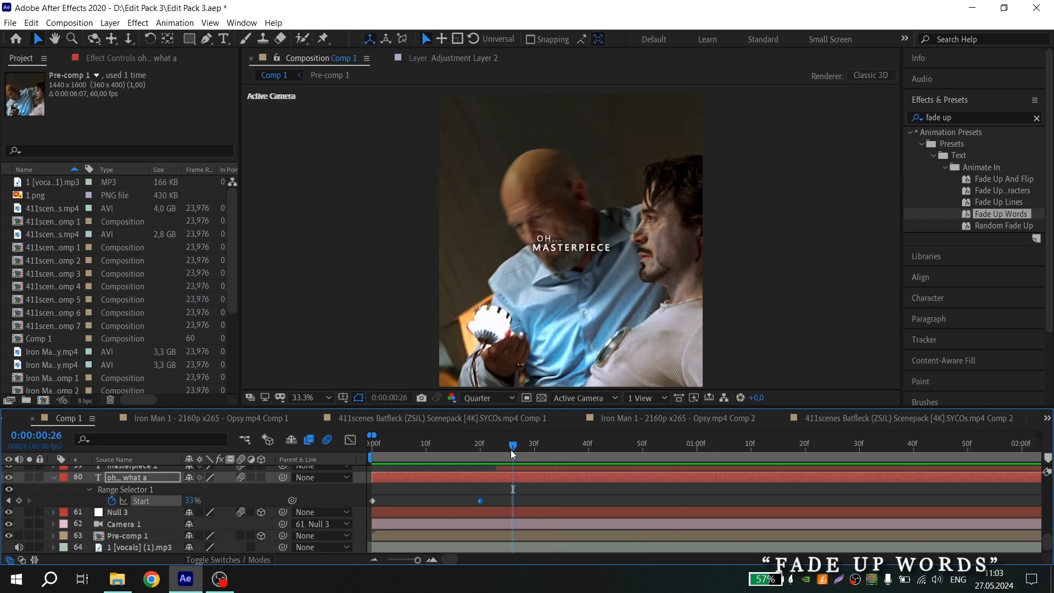
# Add a Start keyframe at frame 26 and another at frame 51 set to 100%, then preview from the start
pyautogui.click(20, 502)
pyautogui.scroll(-2, 551, 488)
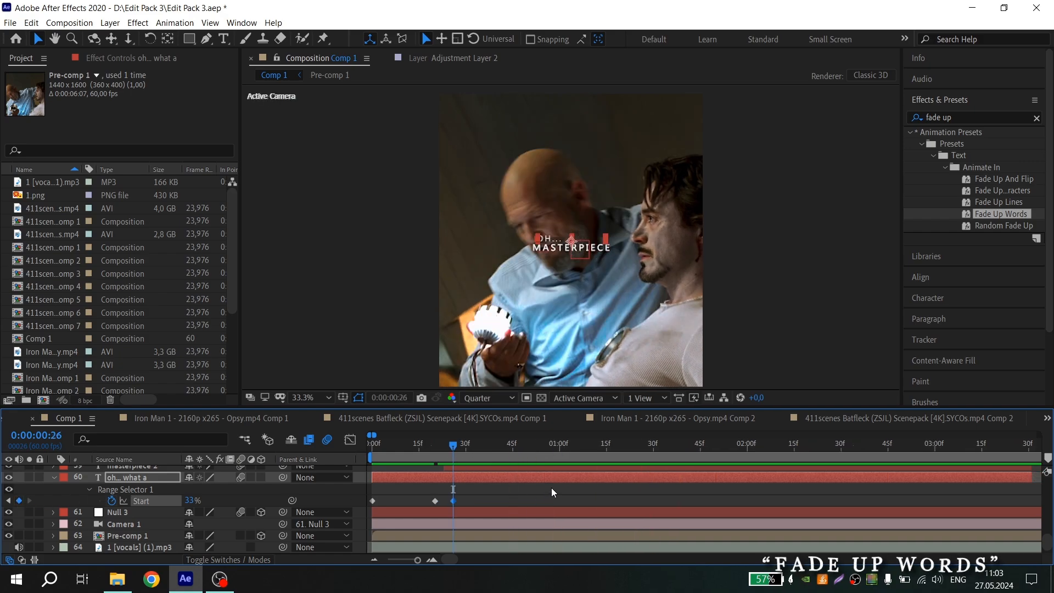
pyautogui.moveTo(491, 446); pyautogui.dragTo(531, 446)
pyautogui.moveTo(190, 500); pyautogui.dragTo(291, 490)
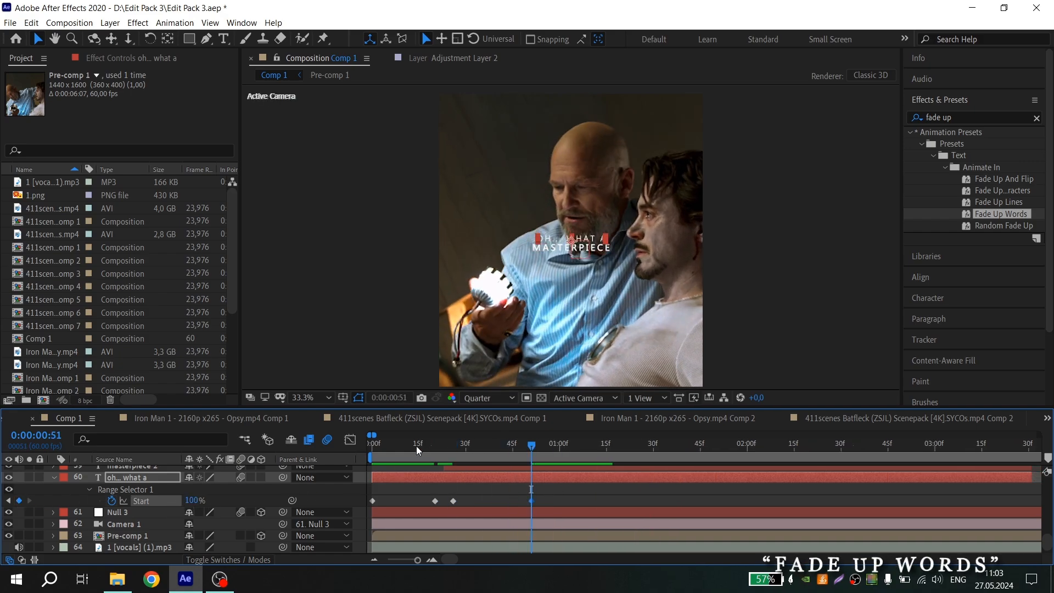
pyautogui.moveTo(417, 447); pyautogui.dragTo(274, 462)
pyautogui.press('space')
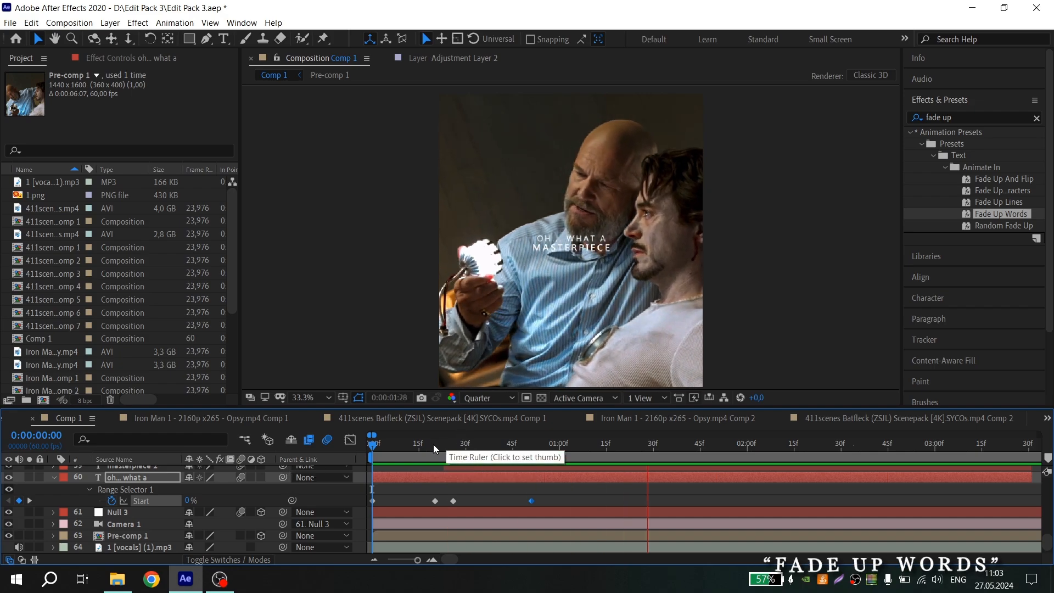
pyautogui.press('space')
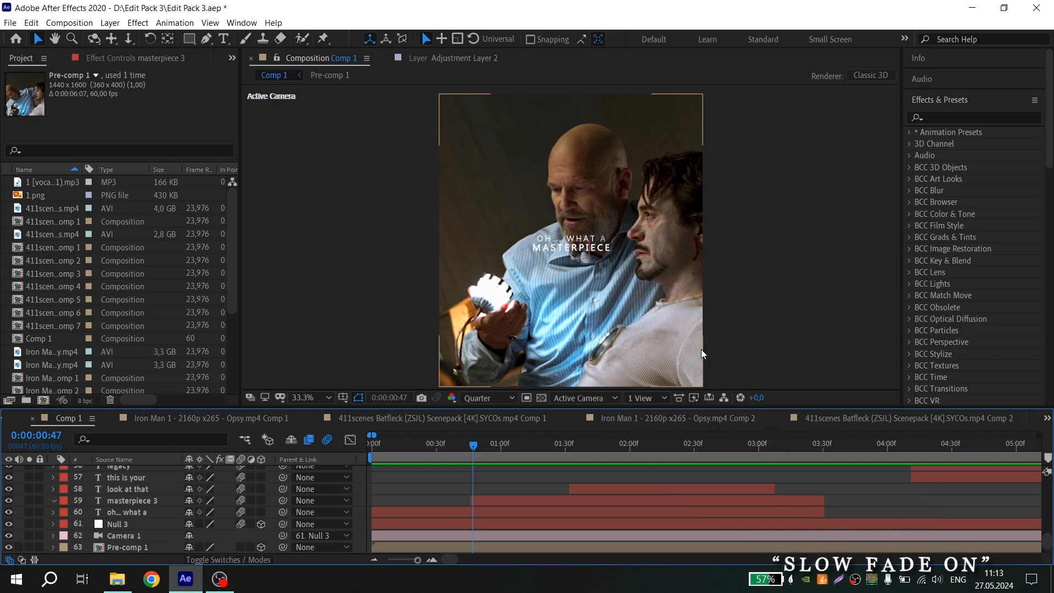
# Search the effect presets for "slow fa" to find the Slow Fade On preset
pyautogui.click(945, 117)
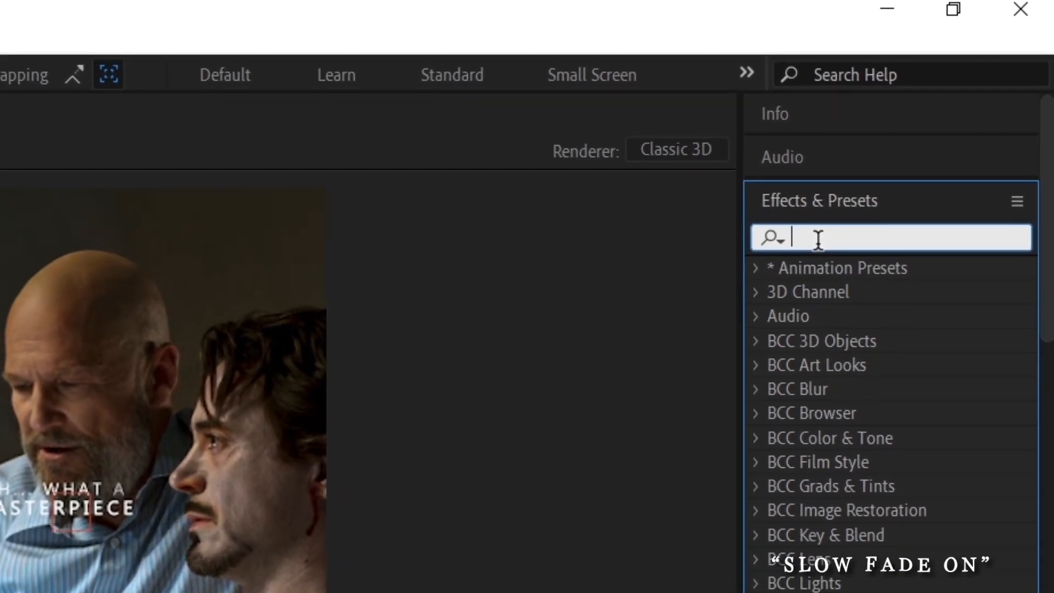
pyautogui.write('slow fa')
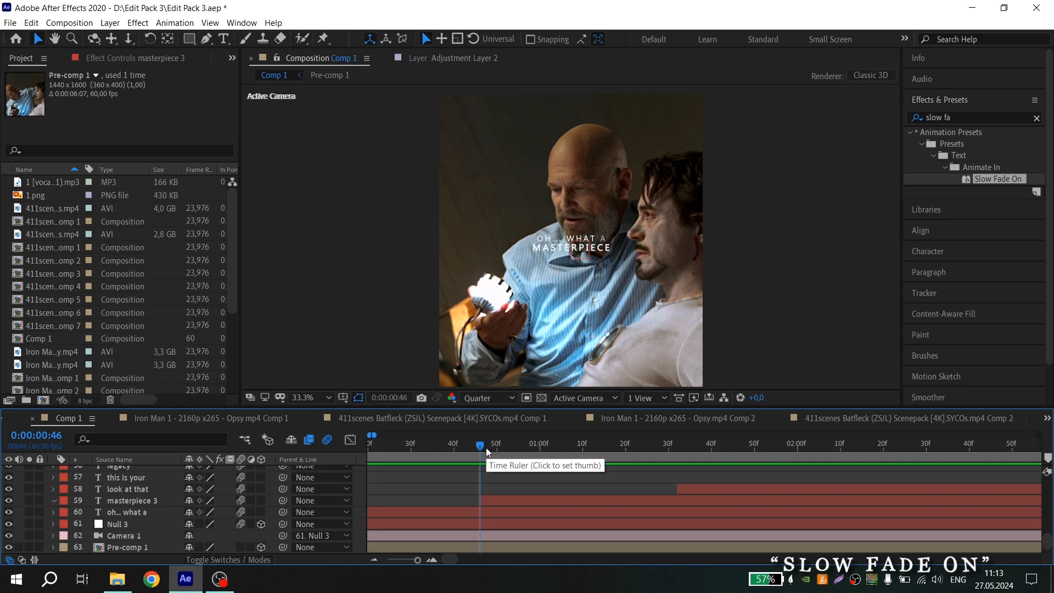
pyautogui.press('space')
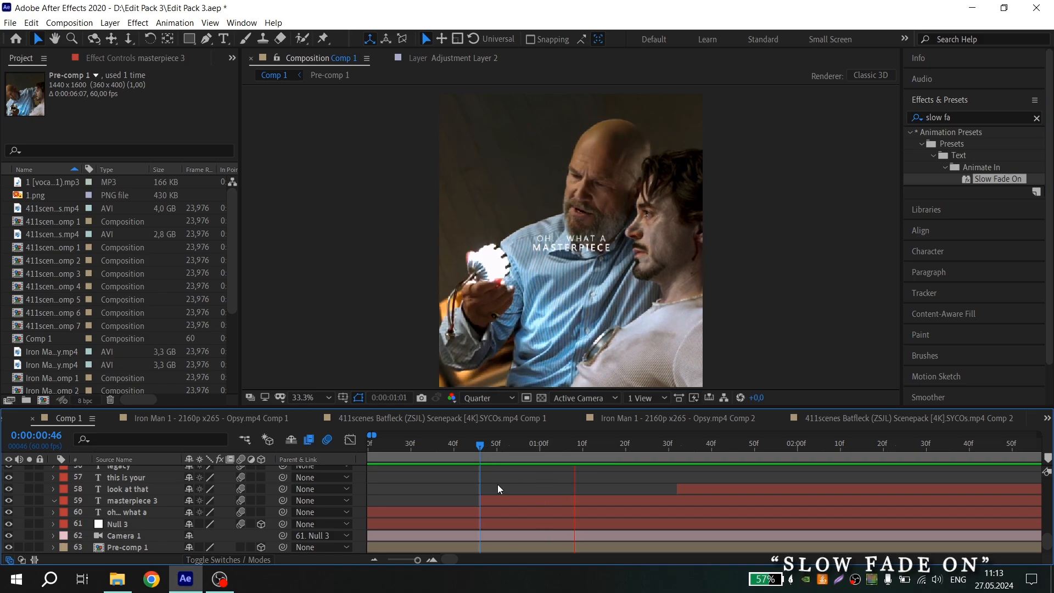
pyautogui.press('space')
pyautogui.scroll(-3, 425, 492)
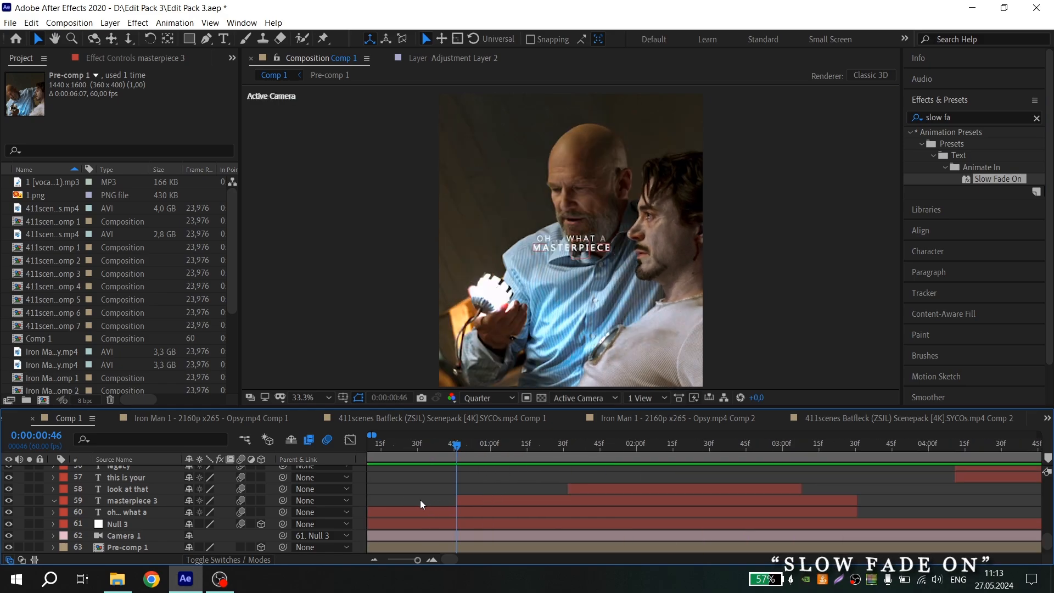
# Apply the Slow Fade On preset to the masterpiece 3 text layer at the current time and reveal its keyframes
pyautogui.scroll(3, 420, 500)
pyautogui.moveTo(989, 179); pyautogui.dragTo(527, 504)
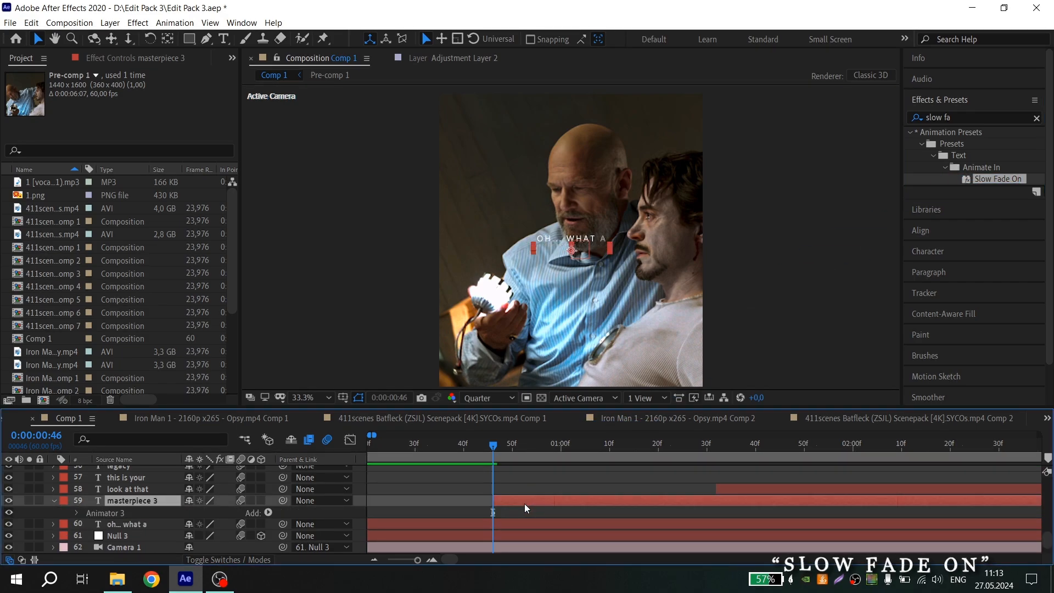
pyautogui.press('u')
pyautogui.scroll(-3, 538, 500)
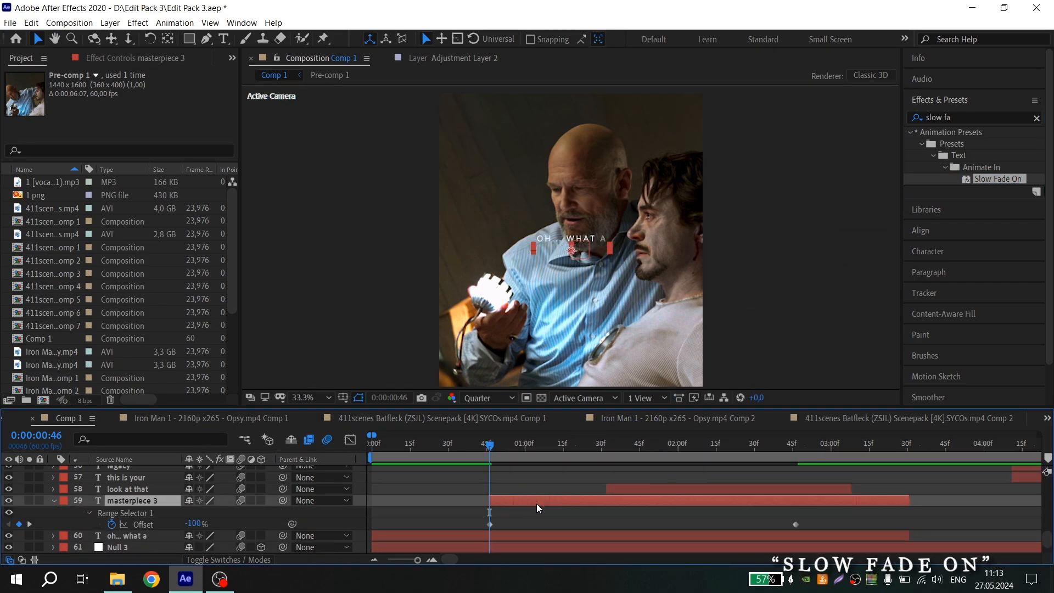
# Move the end Offset keyframe earlier to shorten the Slow Fade On animation, and preview it
pyautogui.moveTo(796, 524); pyautogui.dragTo(597, 524)
pyautogui.press('space')
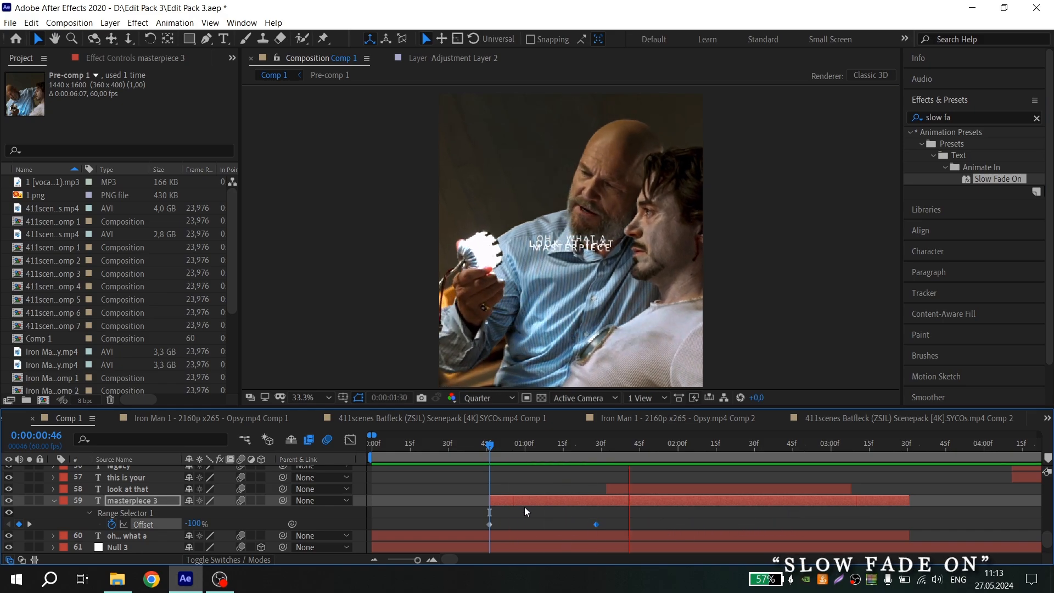
pyautogui.press('space')
# Preview the masterpiece 3 fade by playing from different points on the time ruler
pyautogui.scroll(2, 490, 453)
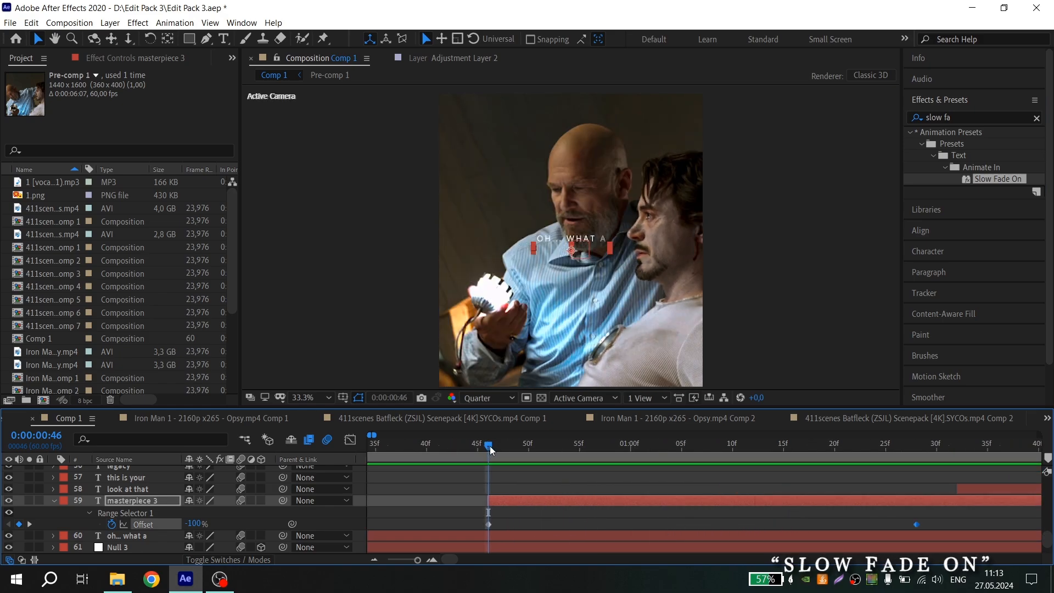
pyautogui.press('space')
pyautogui.scroll(-2, 684, 449)
pyautogui.click(584, 446)
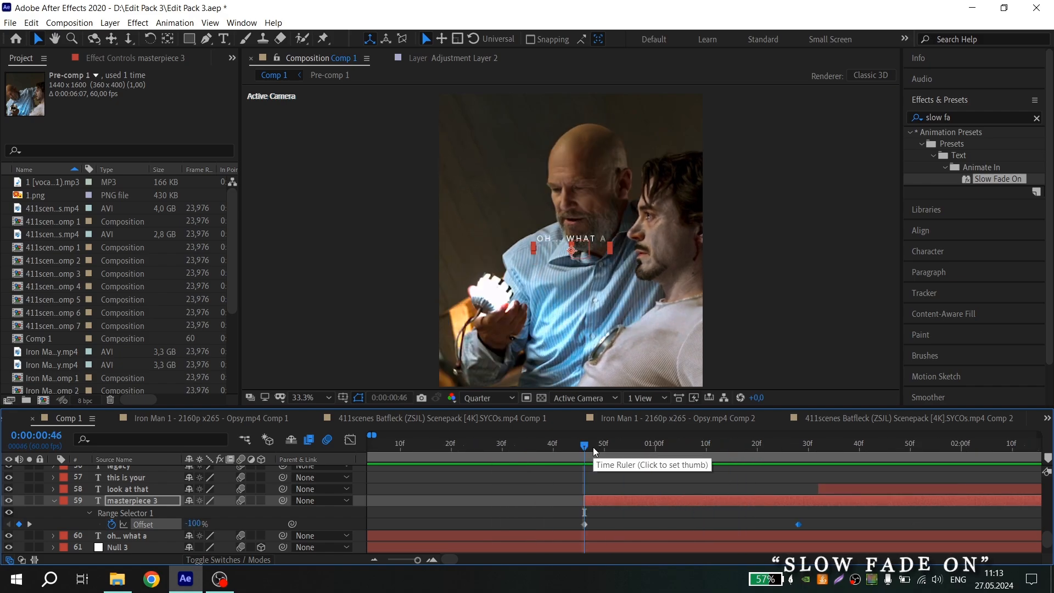
pyautogui.press('space')
pyautogui.click(539, 447)
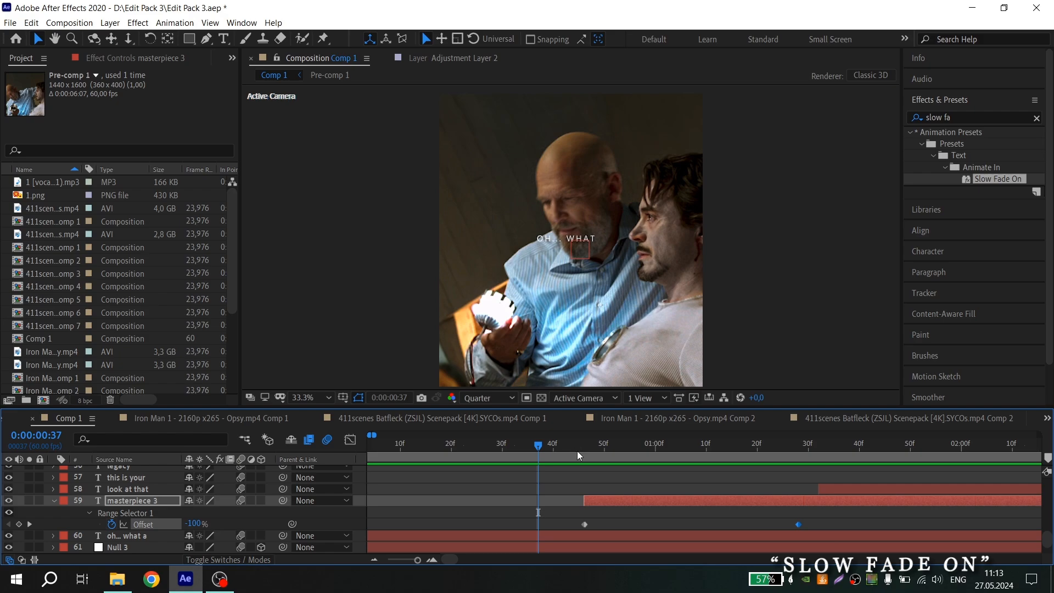
# Shift the masterpiece 3 layer start and its first Offset keyframe earlier to about frame 40
pyautogui.scroll(1, 578, 494)
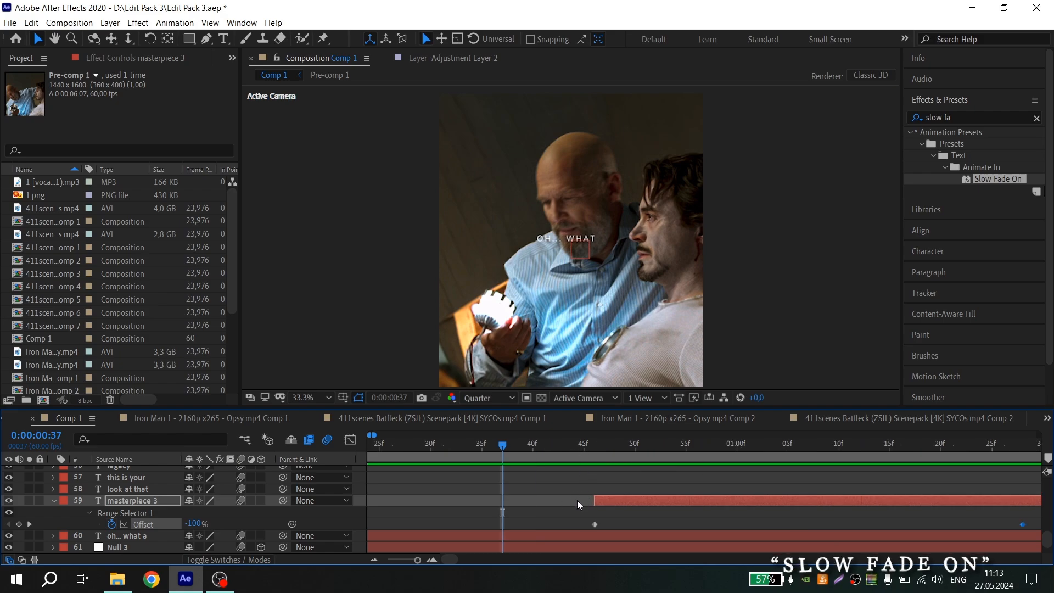
pyautogui.moveTo(584, 501); pyautogui.dragTo(533, 501)
pyautogui.moveTo(595, 525); pyautogui.dragTo(533, 524)
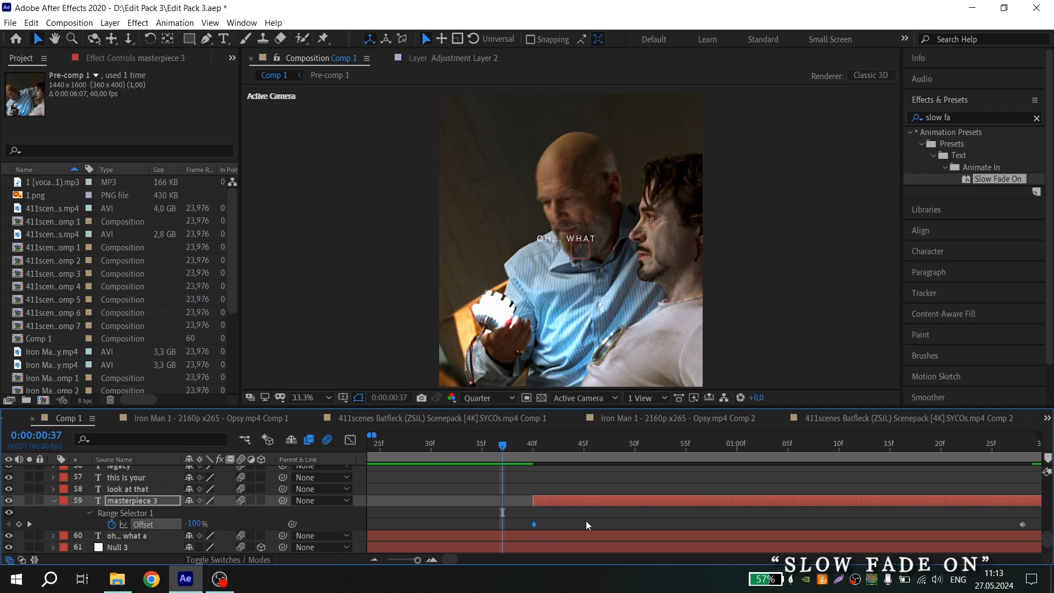
pyautogui.scroll(-2, 585, 521)
pyautogui.moveTo(649, 524); pyautogui.dragTo(647, 497)
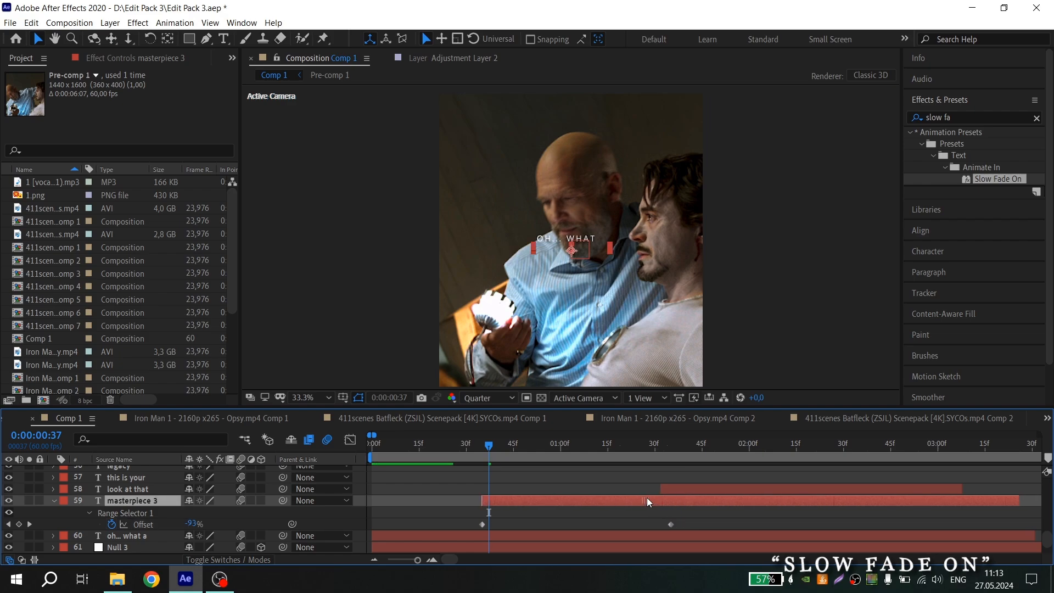
# Nudge the end Offset keyframe and the layer start slightly, previewing the timing around frame 28
pyautogui.click(461, 444)
pyautogui.press('space')
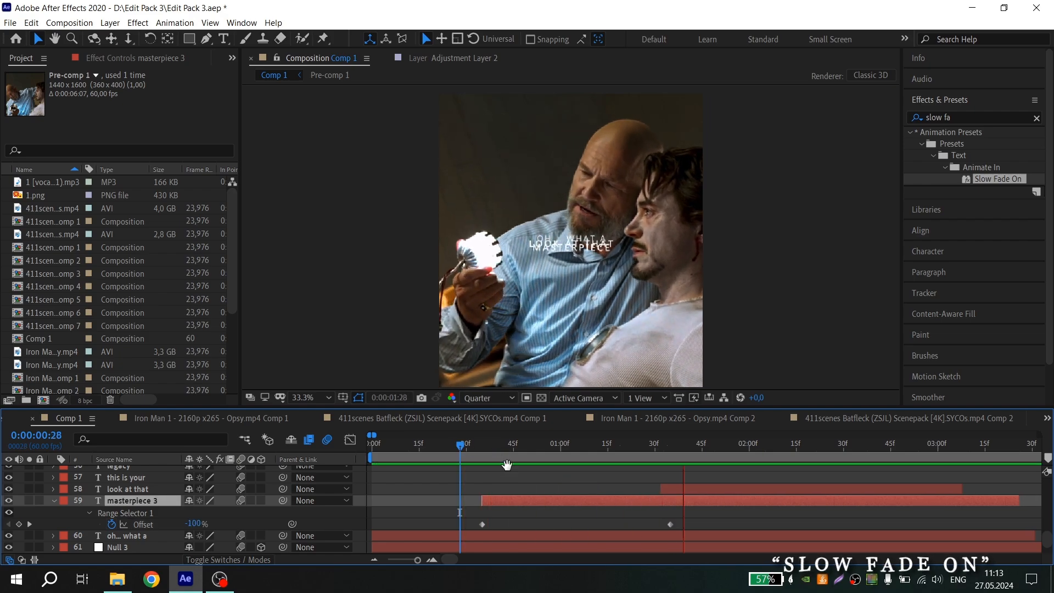
pyautogui.moveTo(670, 524); pyautogui.dragTo(674, 525)
pyautogui.moveTo(487, 499); pyautogui.dragTo(475, 523)
pyautogui.click(461, 444)
pyautogui.press('space')
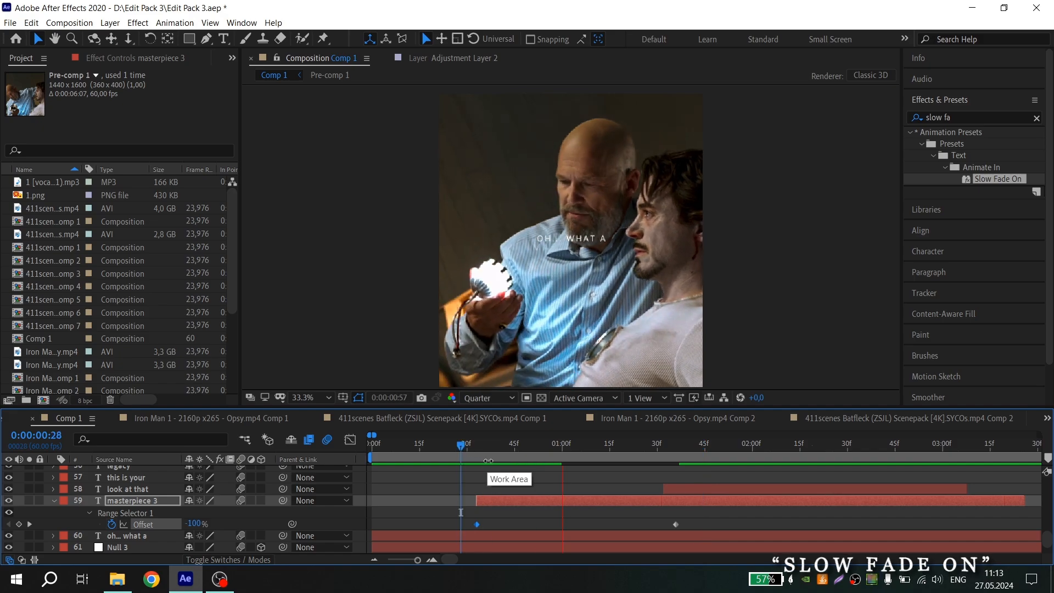
# Preview the lyric animation from the start of the composition at different timeline zoom levels
pyautogui.press('-')
pyautogui.press('space')
pyautogui.press('Home')
pyautogui.moveTo(467, 503); pyautogui.dragTo(459, 502)
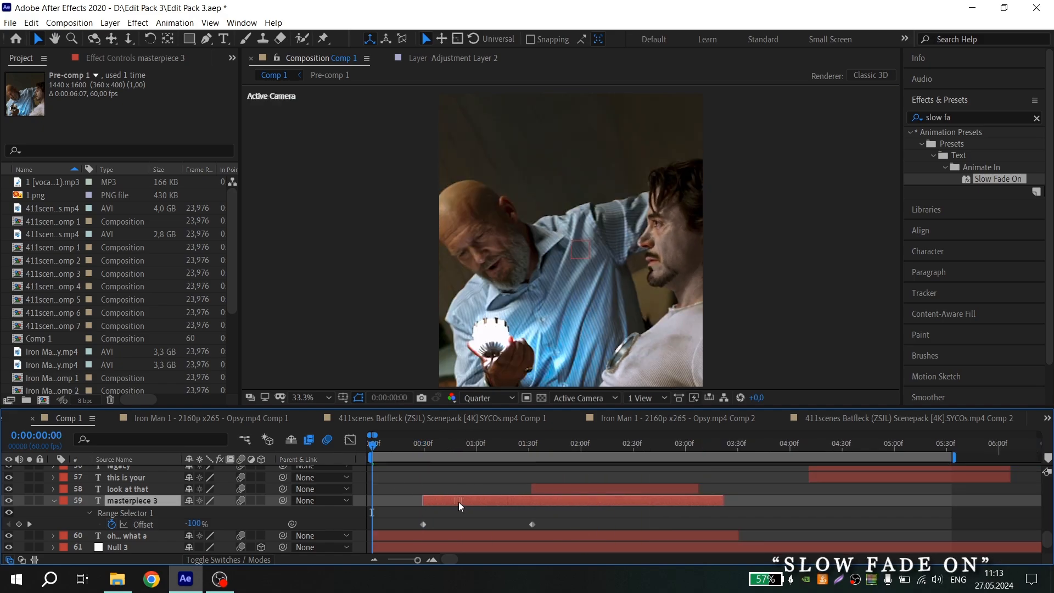
pyautogui.press('space')
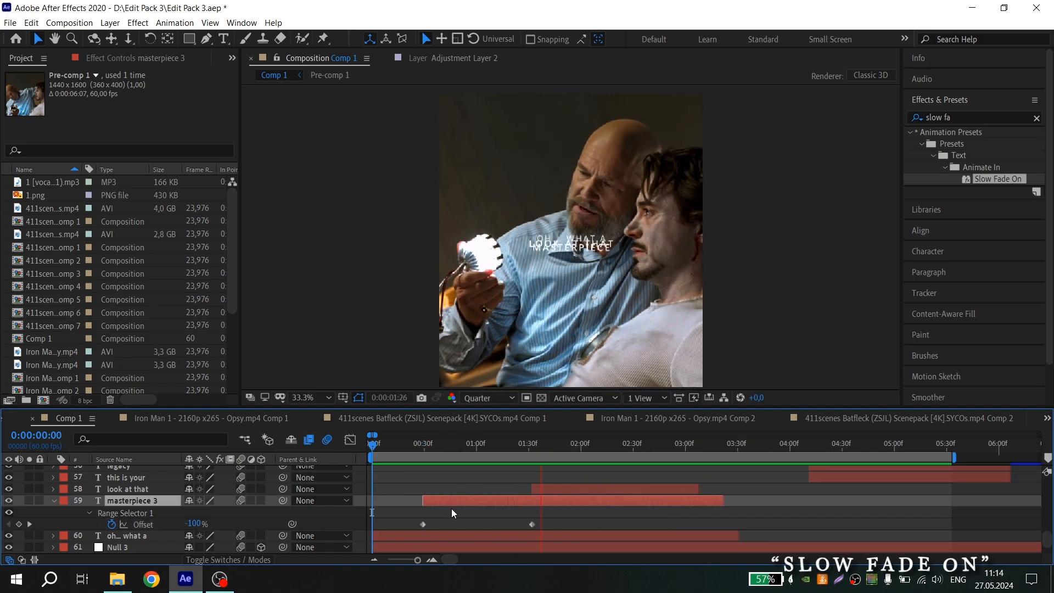
pyautogui.press('space')
pyautogui.press('=')
pyautogui.click(460, 445)
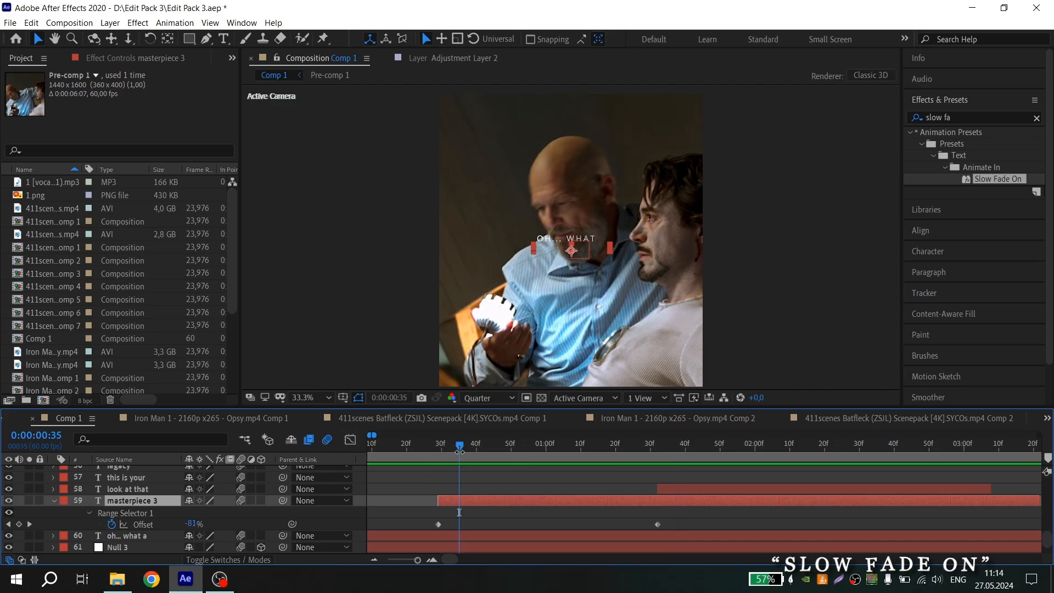
pyautogui.scroll(-2, 465, 446)
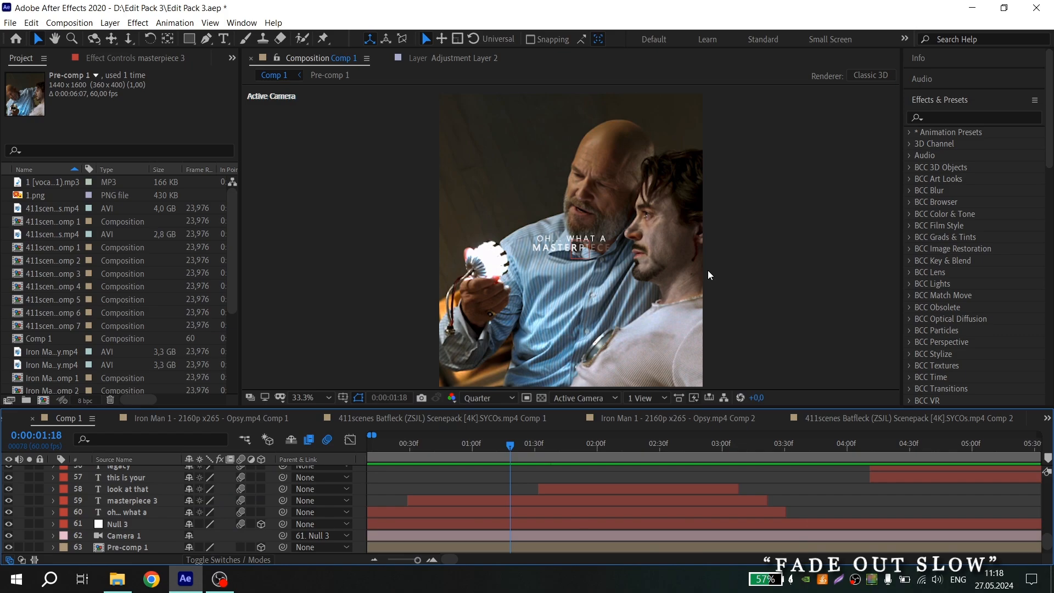
# Place the playhead near 1:15 and search the effect presets for "fade ou"
pyautogui.click(407, 447)
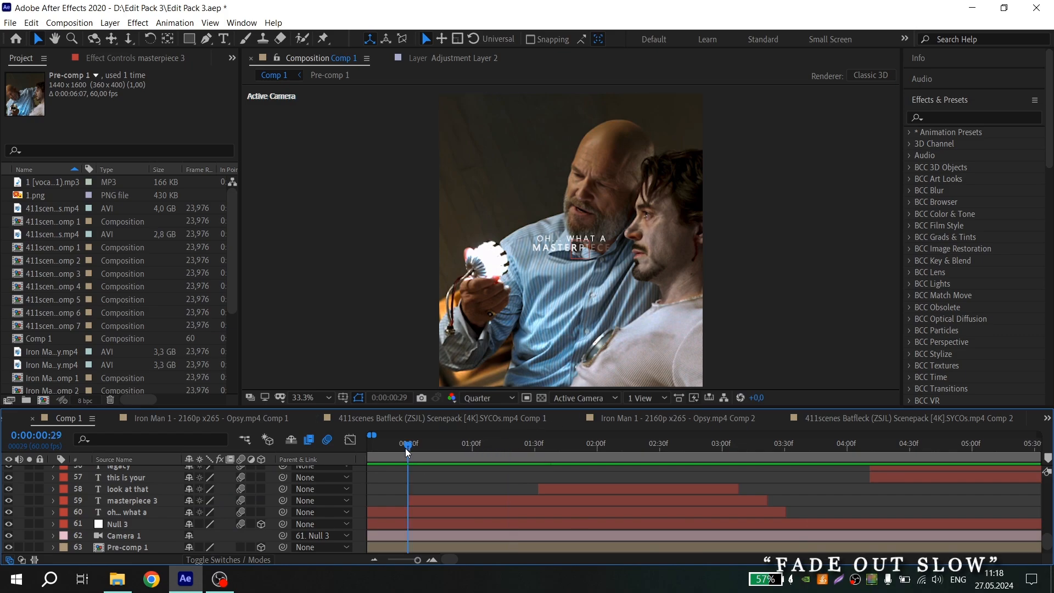
pyautogui.moveTo(407, 447); pyautogui.dragTo(506, 436)
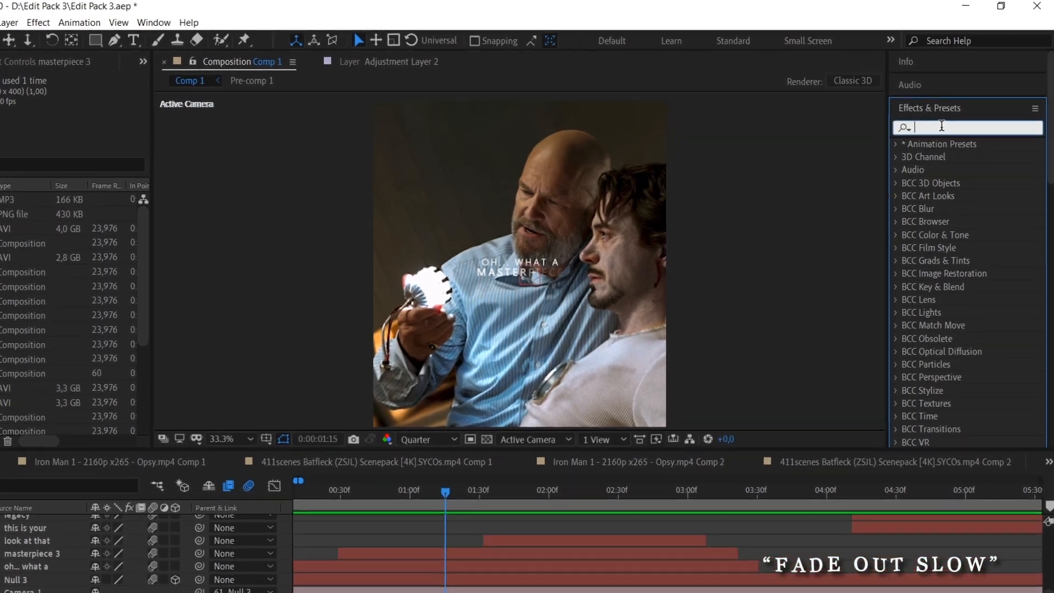
pyautogui.click(949, 117)
pyautogui.write('fade ')
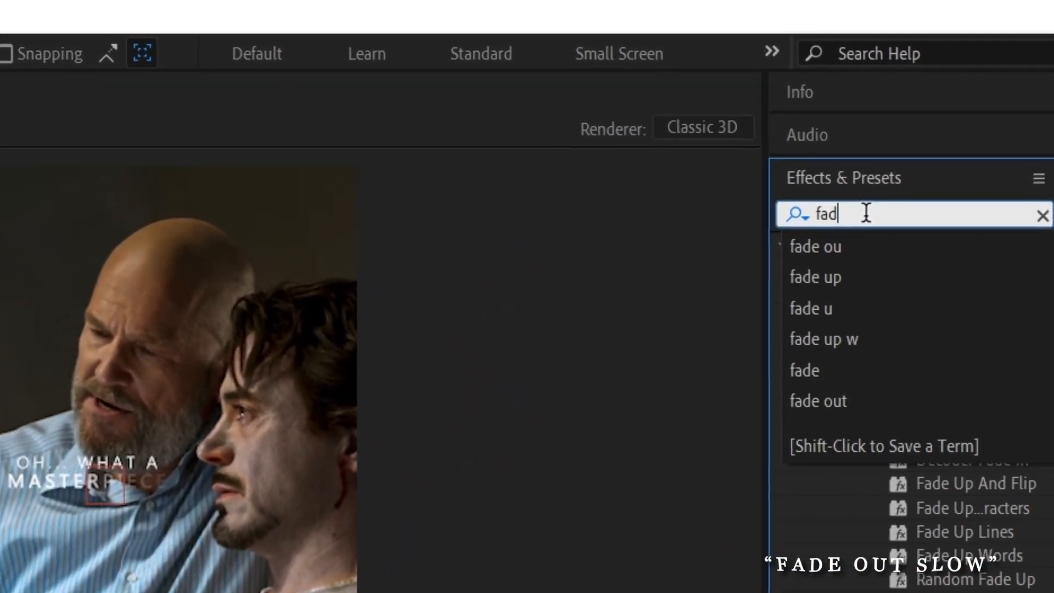
pyautogui.write('ou')
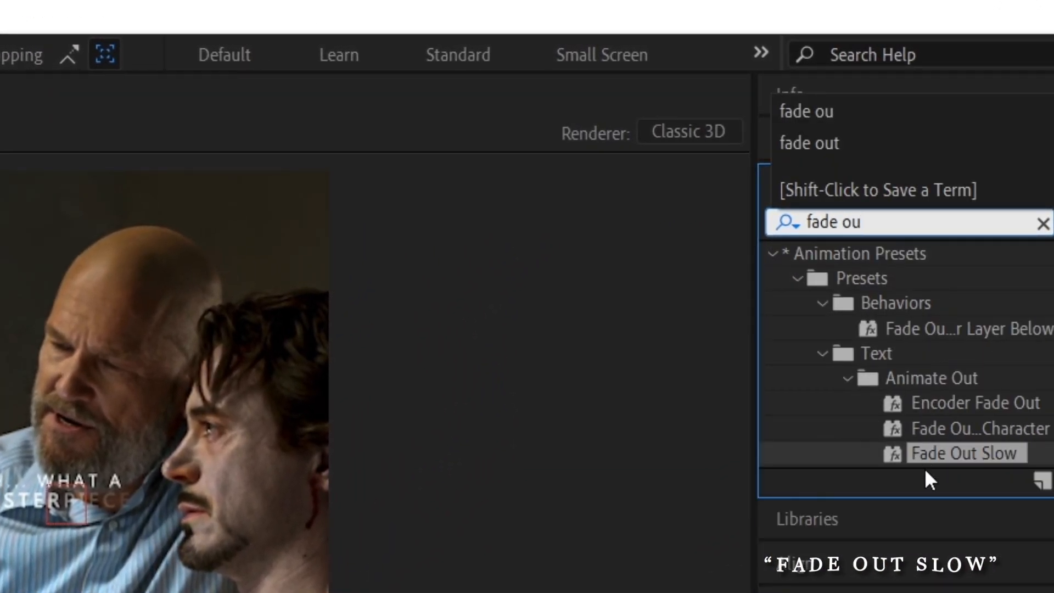
# Apply the Fade Out Slow preset to the masterpiece 3 layer at about 1:14 and show its animated properties
pyautogui.moveTo(926, 471); pyautogui.dragTo(471, 513)
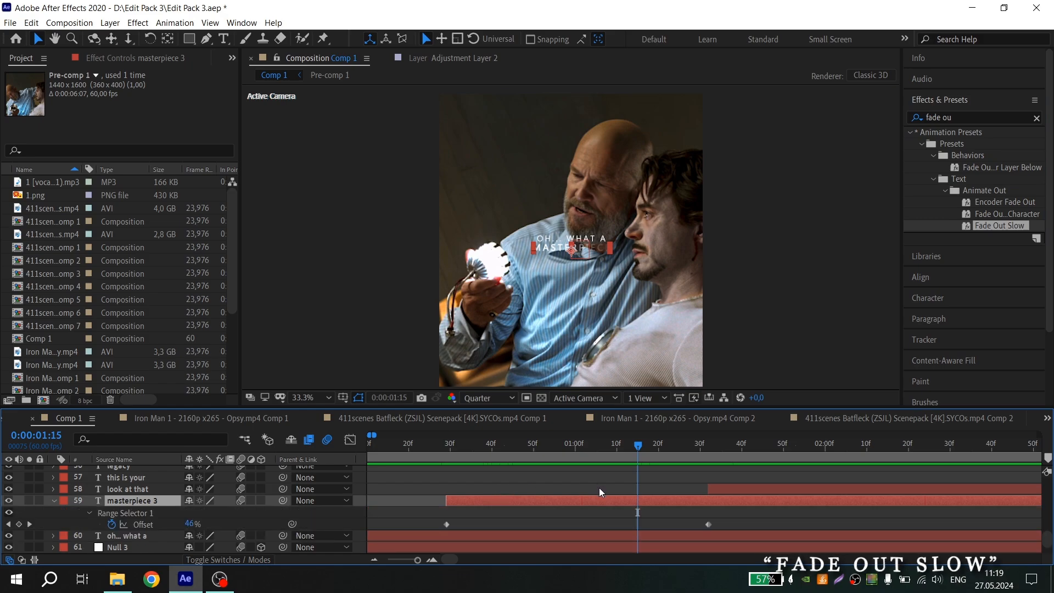
pyautogui.scroll(-4, 599, 487)
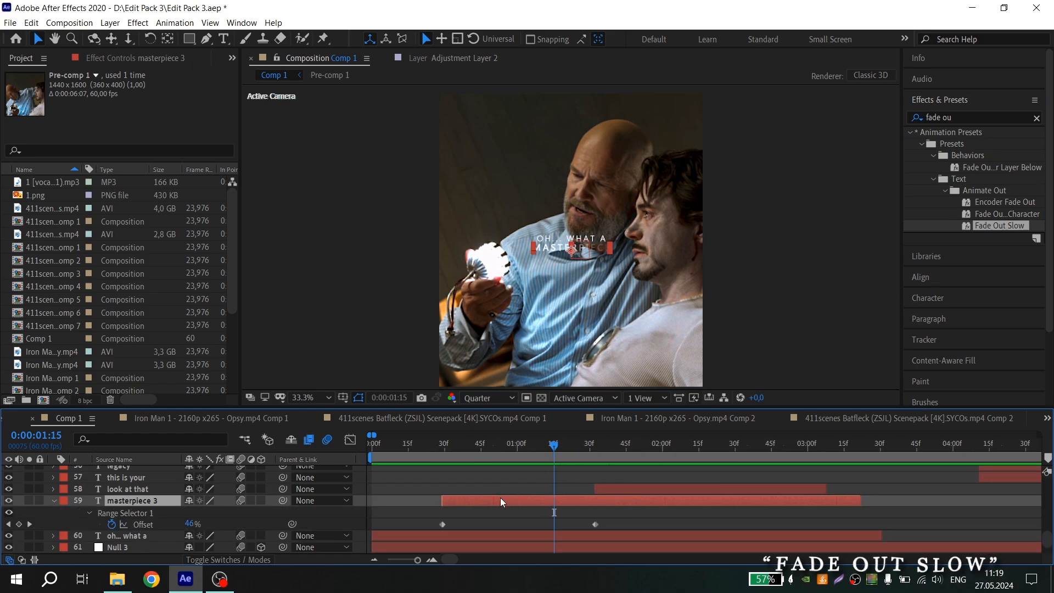
pyautogui.scroll(2, 522, 499)
pyautogui.scroll(-2, 527, 495)
pyautogui.moveTo(565, 447); pyautogui.dragTo(562, 446)
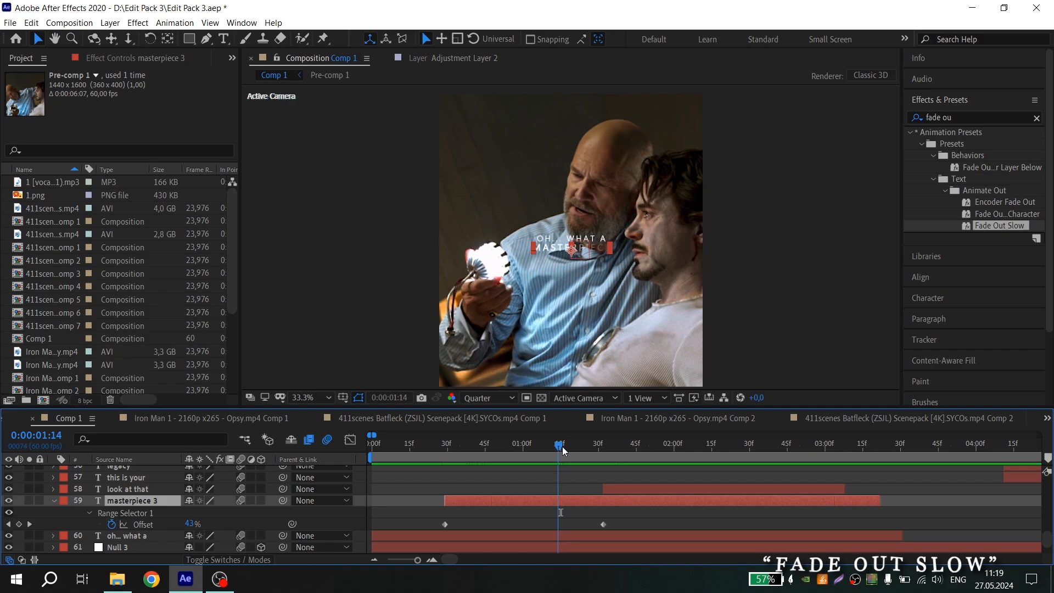
pyautogui.moveTo(1000, 225); pyautogui.dragTo(569, 500)
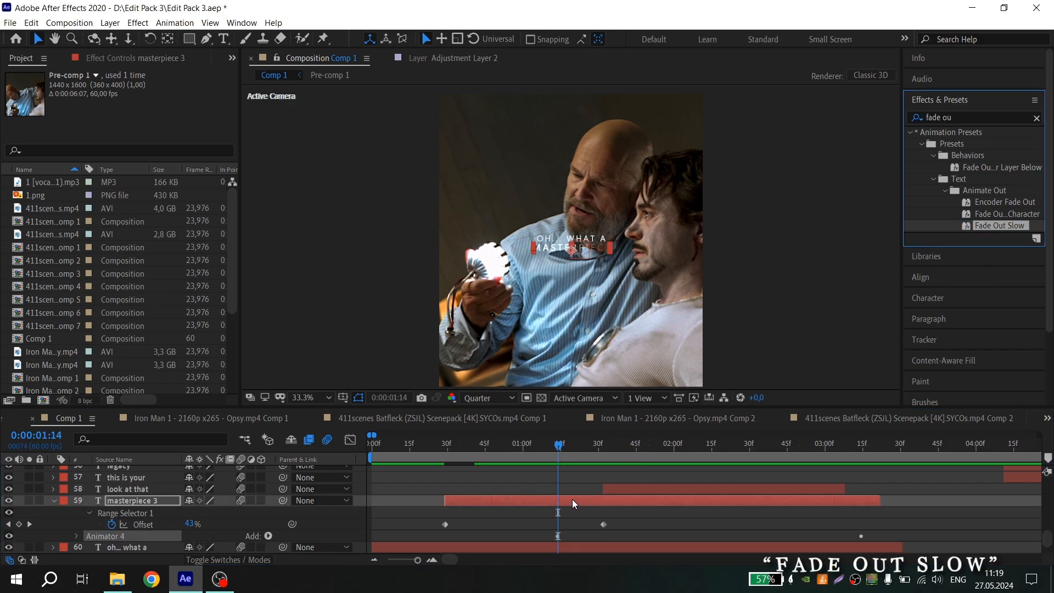
pyautogui.press('u')
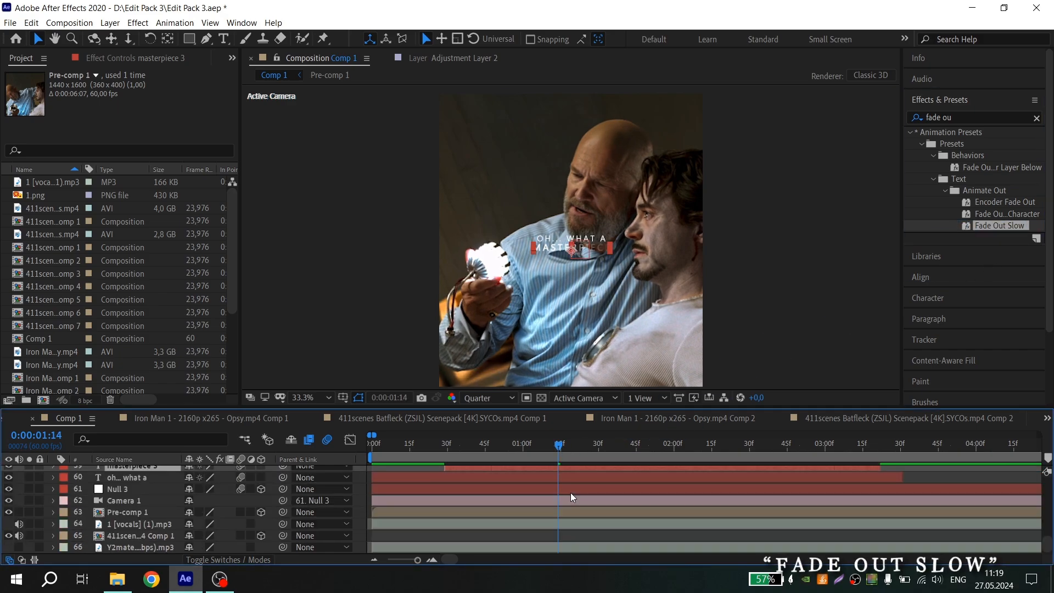
pyautogui.scroll(1, 572, 493)
pyautogui.press('u')
pyautogui.scroll(-1, 570, 492)
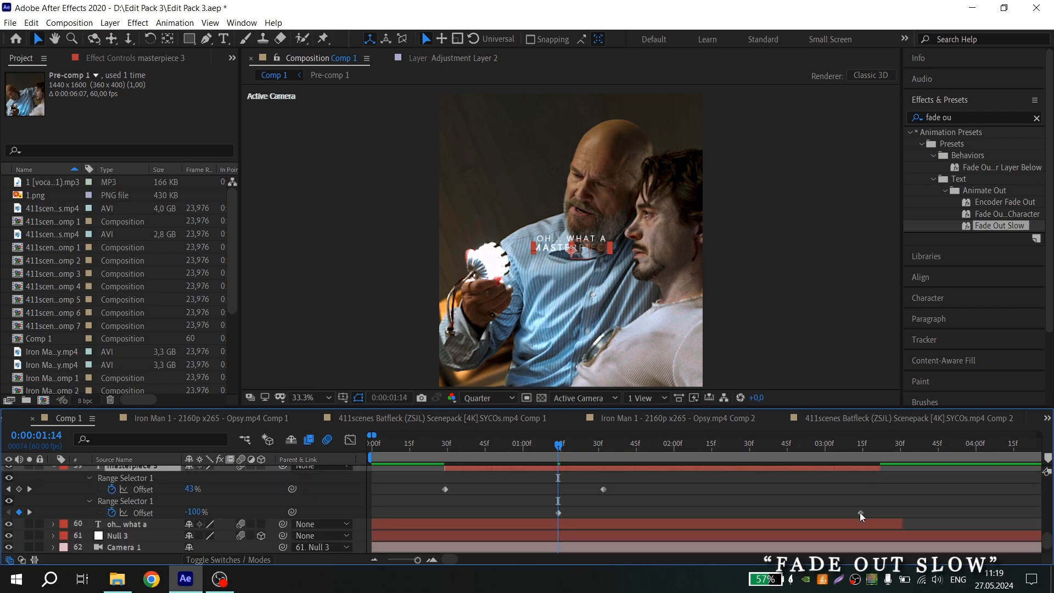
# Move the Fade Out Slow end Offset keyframe earlier and preview the result
pyautogui.moveTo(860, 512); pyautogui.dragTo(775, 515)
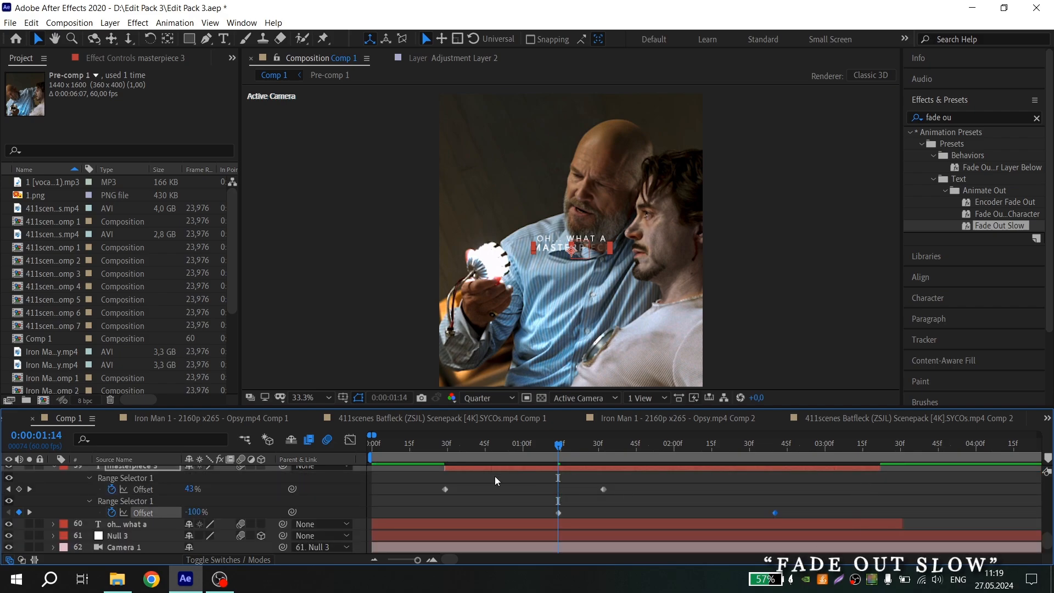
pyautogui.click(436, 442)
pyautogui.press('space')
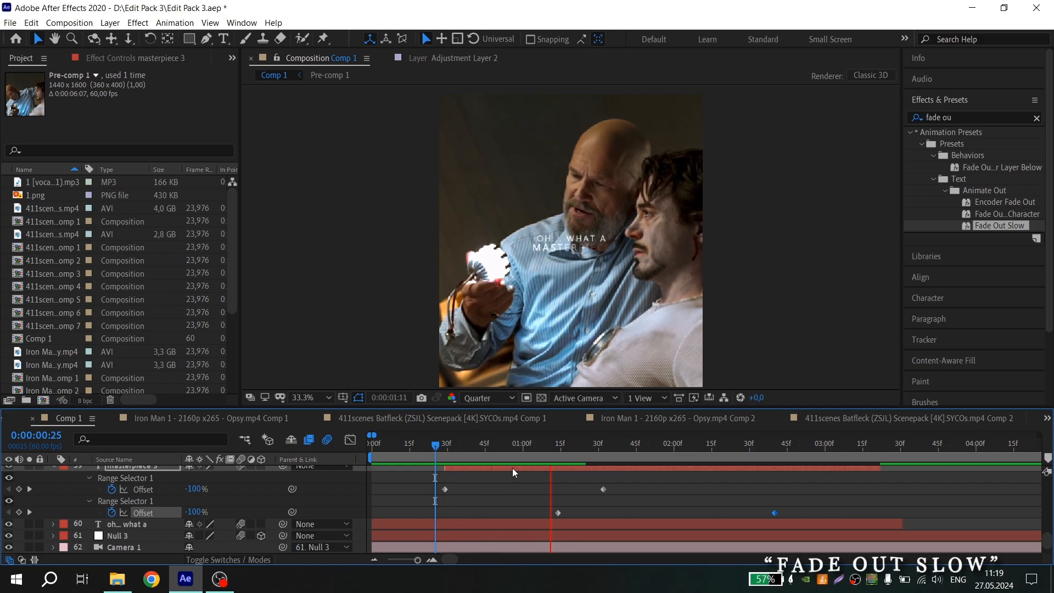
pyautogui.click(426, 444)
pyautogui.press('space')
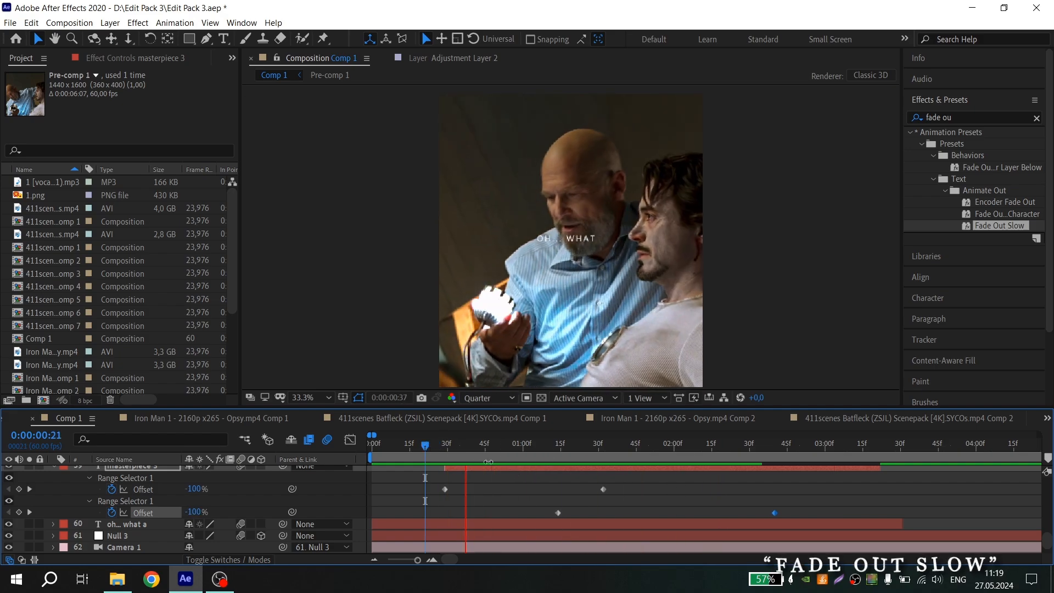
pyautogui.press('space')
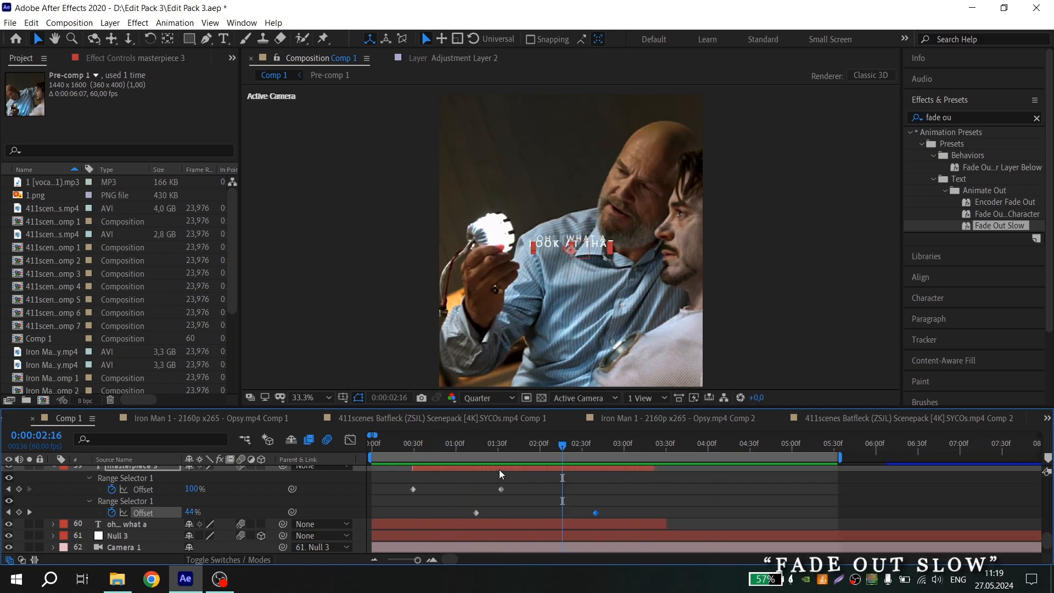
# Scrub through the opening lyrics and inspect the keyframes on the masterpiece 3 and oh… what a layers
pyautogui.scroll(3, 499, 469)
pyautogui.scroll(1, 469, 475)
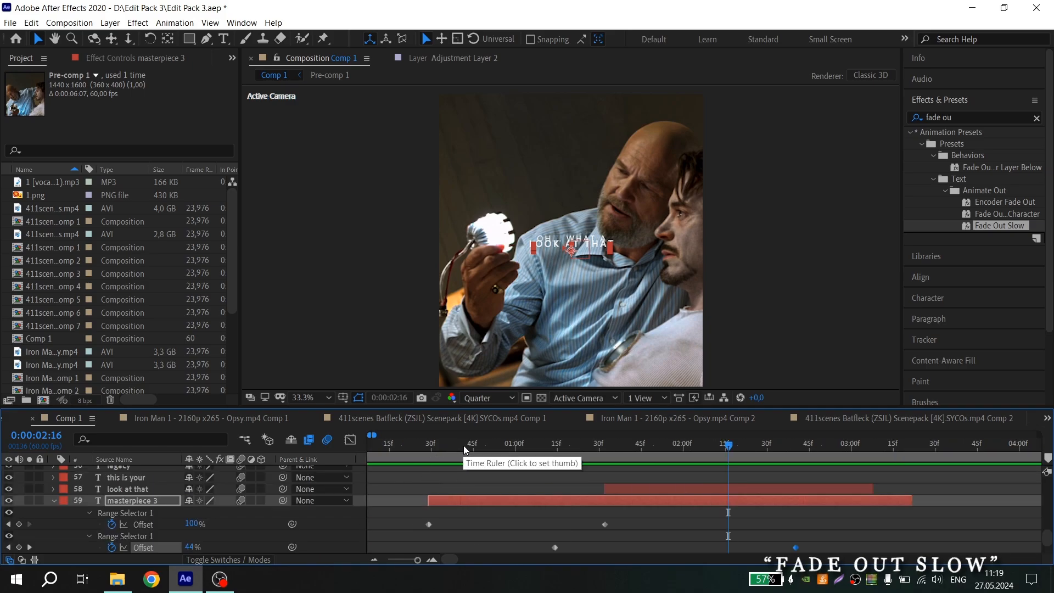
pyautogui.moveTo(463, 446); pyautogui.dragTo(594, 446)
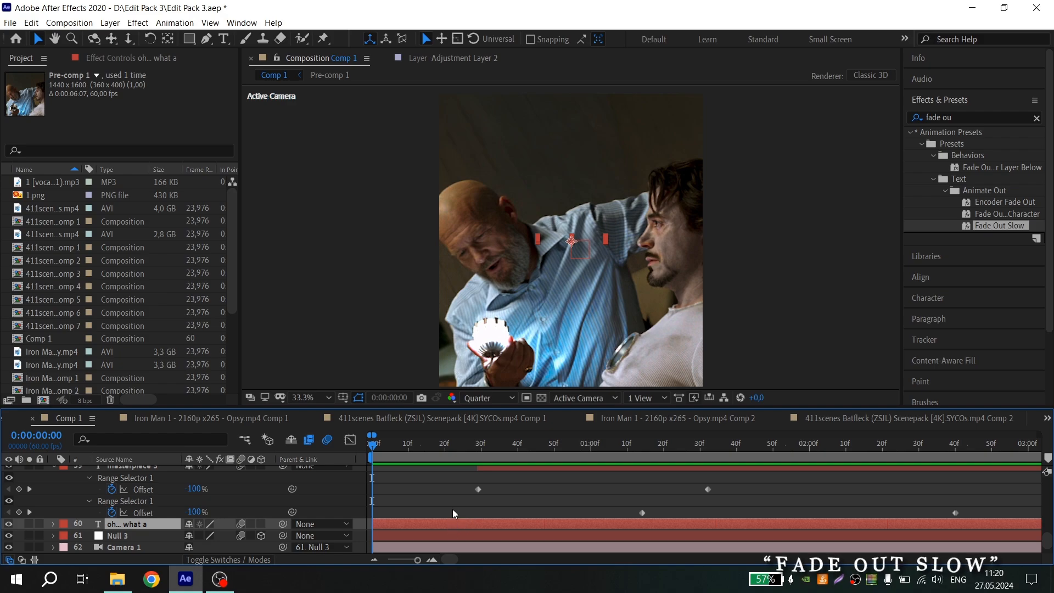
pyautogui.press('u')
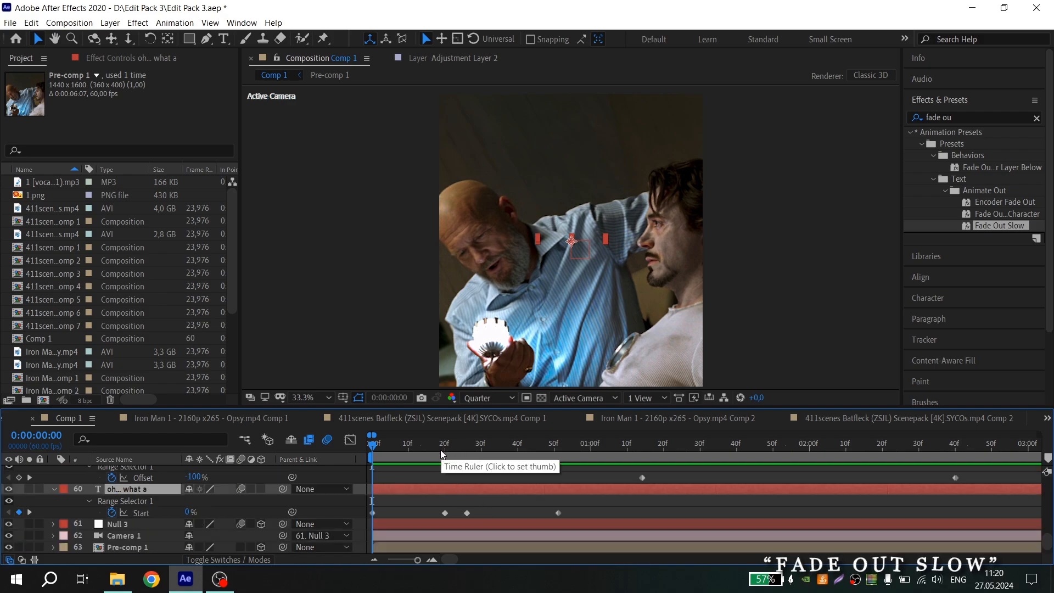
pyautogui.moveTo(454, 448); pyautogui.dragTo(589, 451)
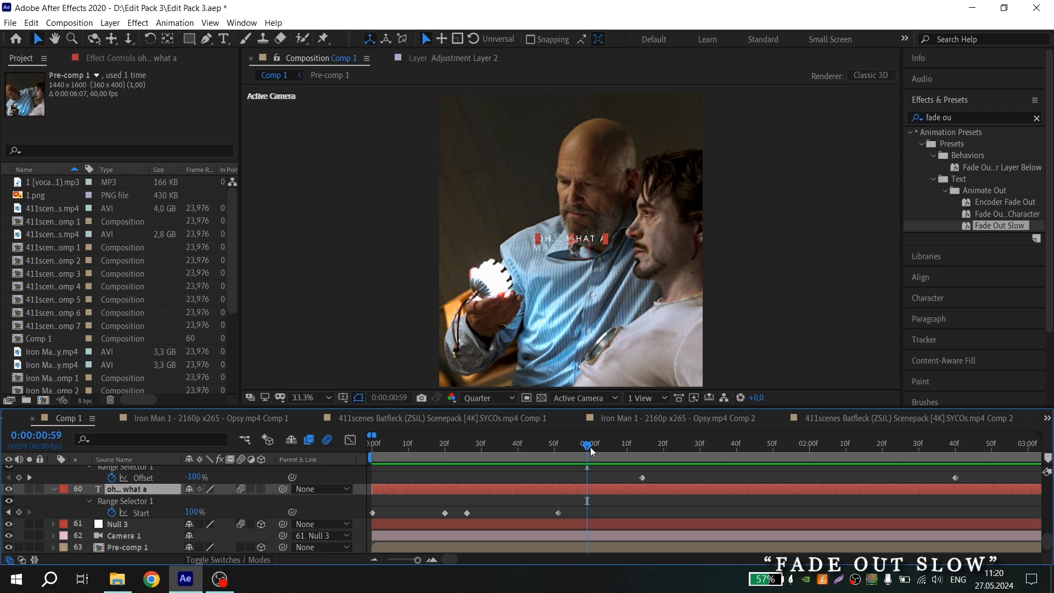
pyautogui.scroll(2, 541, 489)
pyautogui.scroll(1, 635, 472)
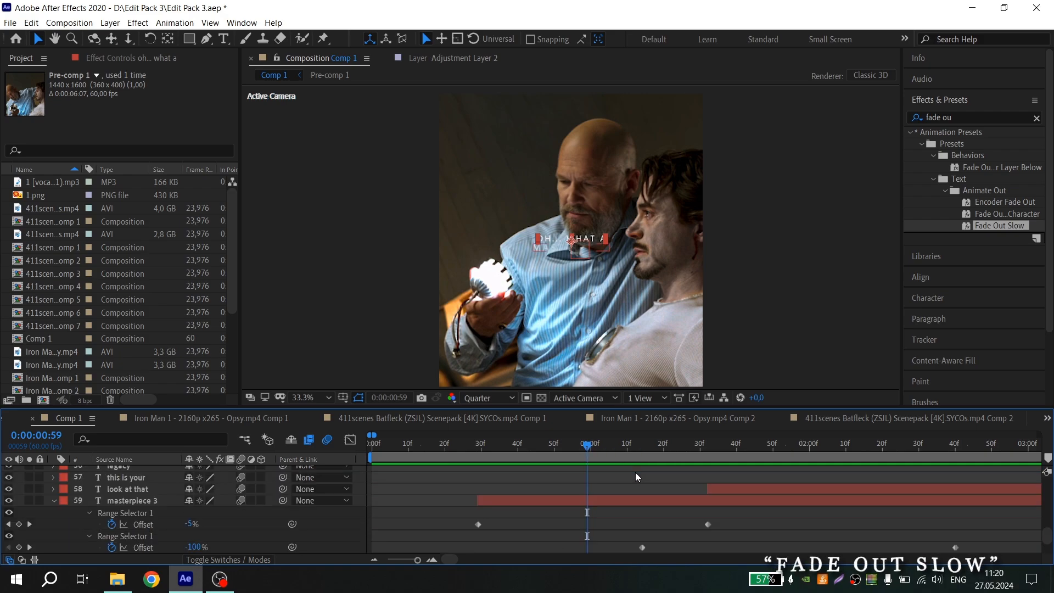
pyautogui.scroll(-1, 636, 471)
pyautogui.scroll(1, 645, 449)
# Apply the Fade Out Slow preset to the oh… what a layer at about 1:14 and reveal its animated properties
pyautogui.click(640, 448)
pyautogui.scroll(-1, 641, 447)
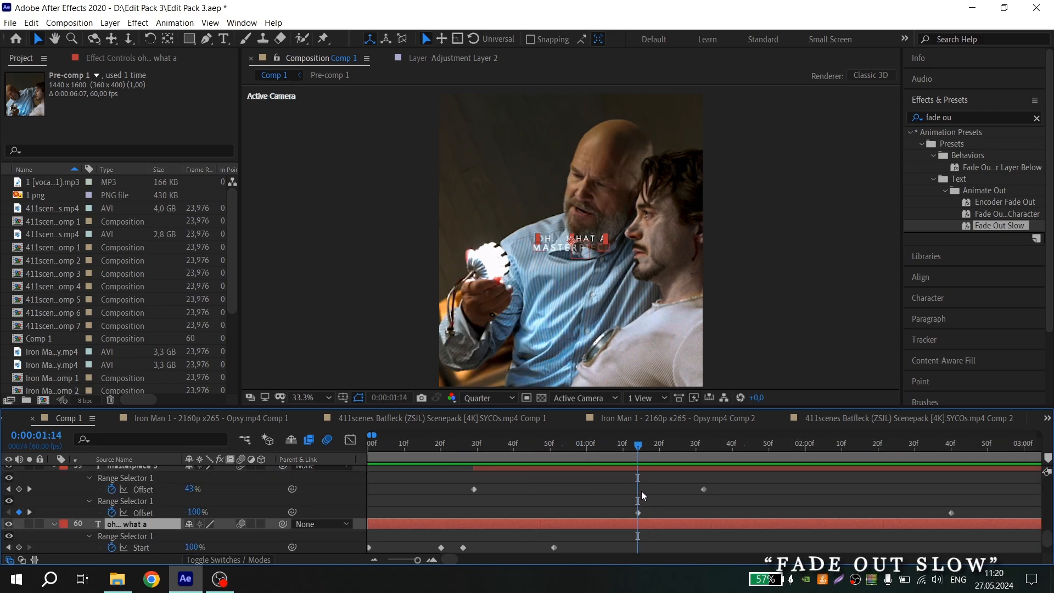
pyautogui.click(636, 499)
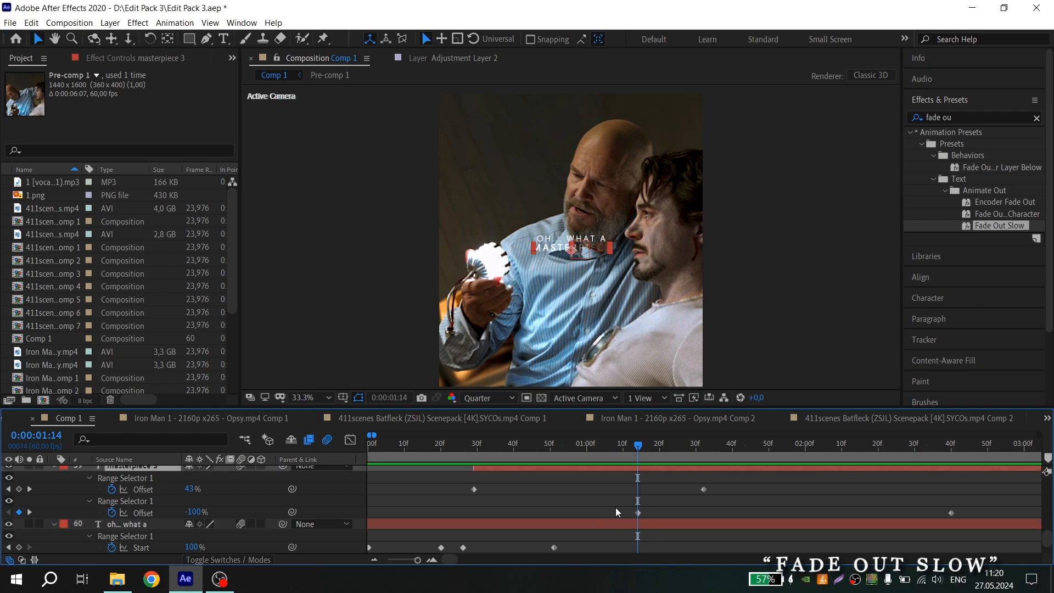
pyautogui.scroll(-1, 630, 516)
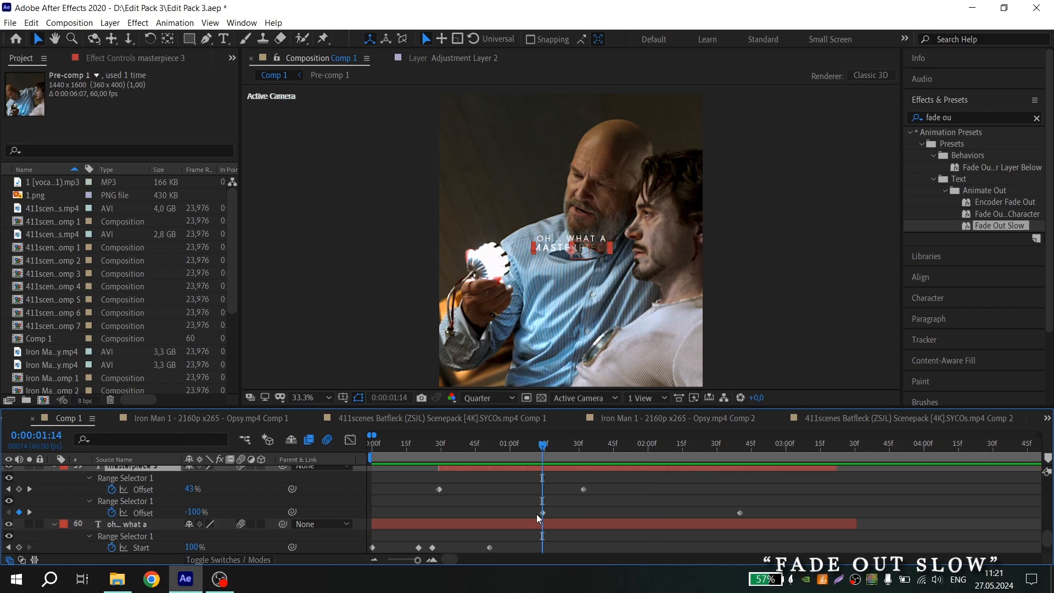
pyautogui.scroll(-1, 544, 516)
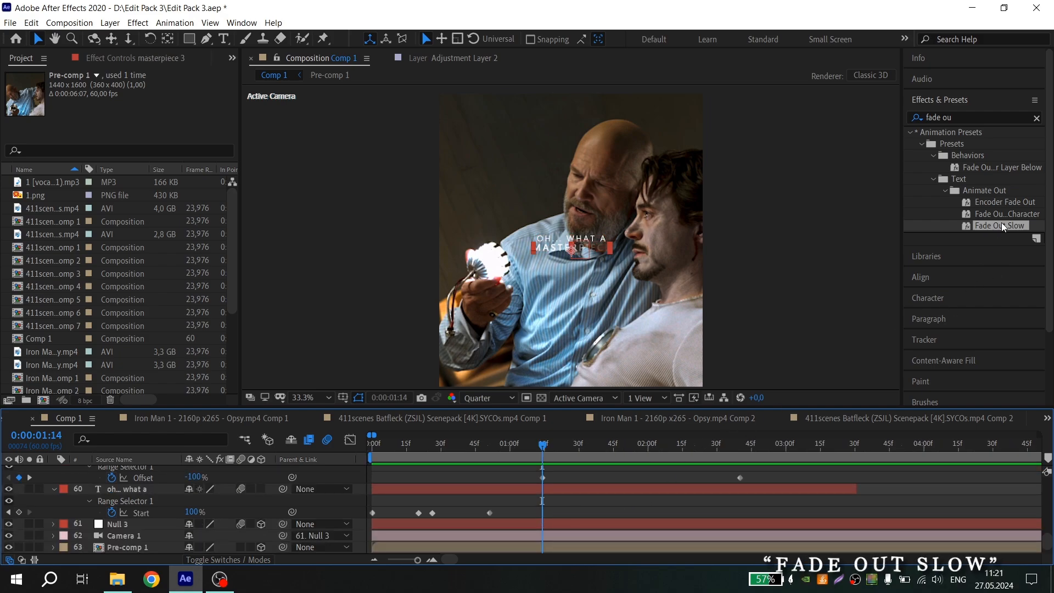
pyautogui.moveTo(1001, 224); pyautogui.dragTo(538, 491)
pyautogui.press('u')
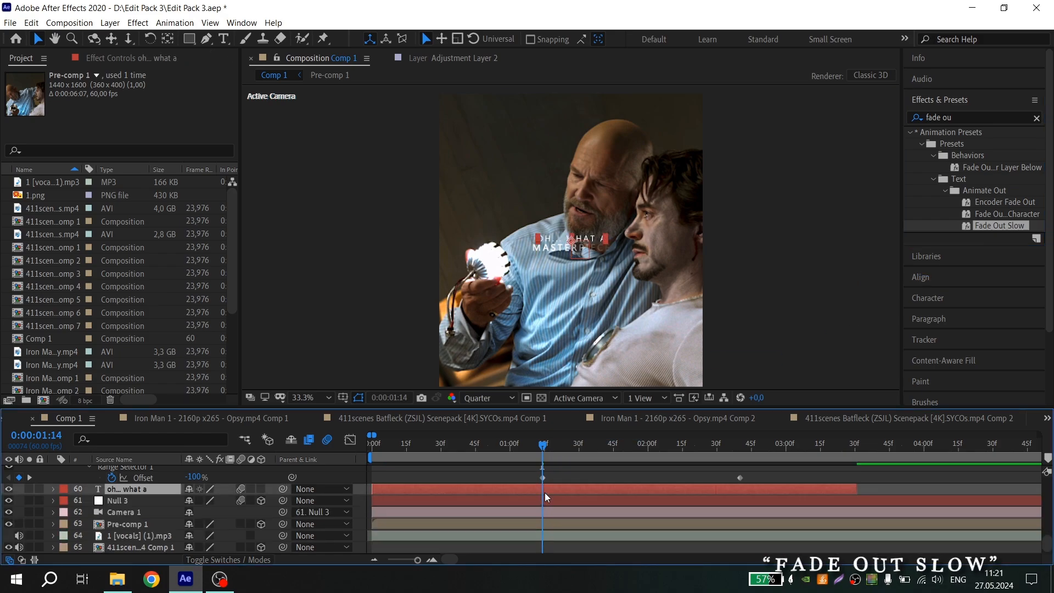
pyautogui.press('u')
# On the oh… what a layer, shift the Fade Out Slow end Offset keyframe earlier and play back the result
pyautogui.scroll(2, 816, 532)
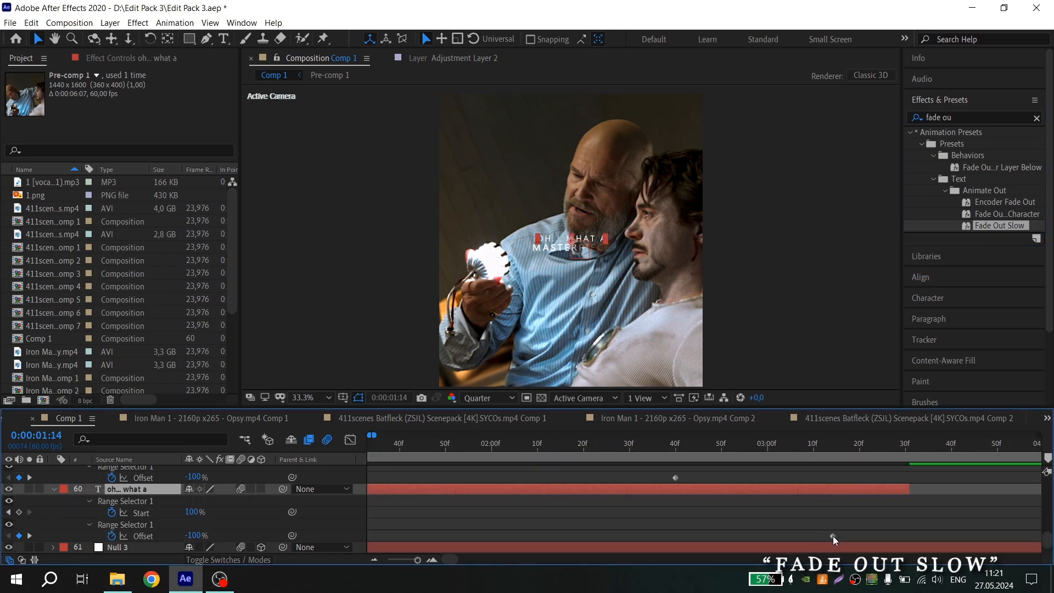
pyautogui.moveTo(832, 536); pyautogui.dragTo(678, 531)
pyautogui.scroll(-5, 601, 504)
pyautogui.press('space')
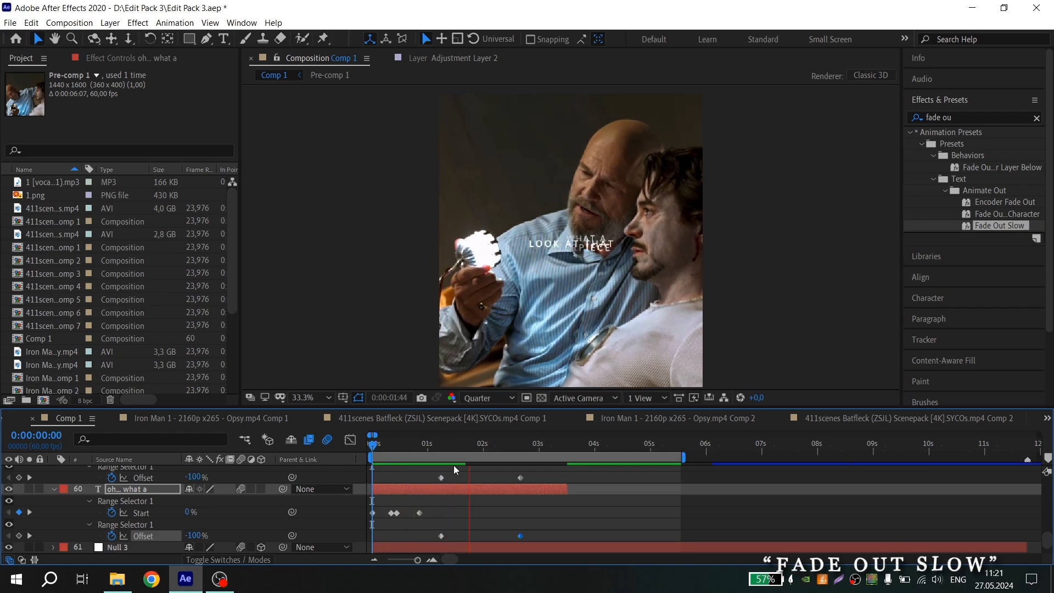
pyautogui.press('space')
# Keyframe the look at that layer's opacity from 0% at about 1:32 to 100% at about 1:56
pyautogui.scroll(2, 410, 470)
pyautogui.scroll(1, 470, 476)
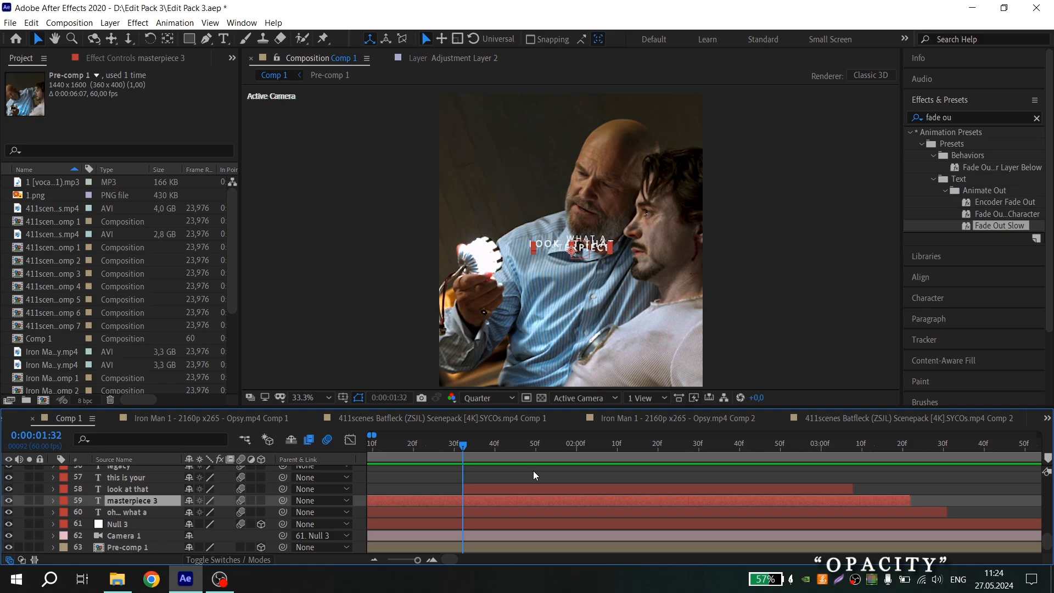
pyautogui.hscroll(-2, 516, 485)
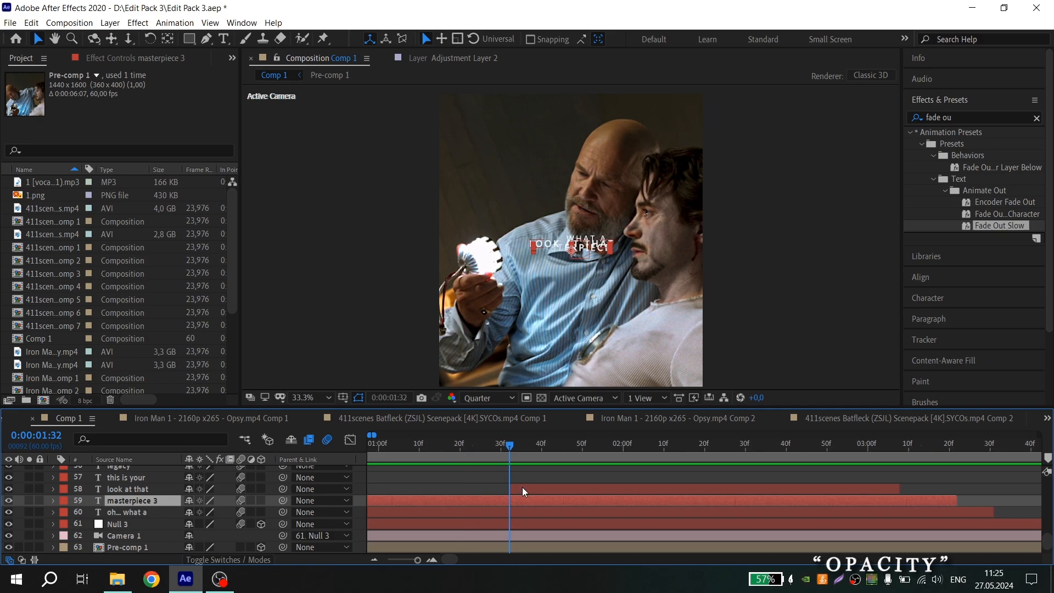
pyautogui.click(523, 488)
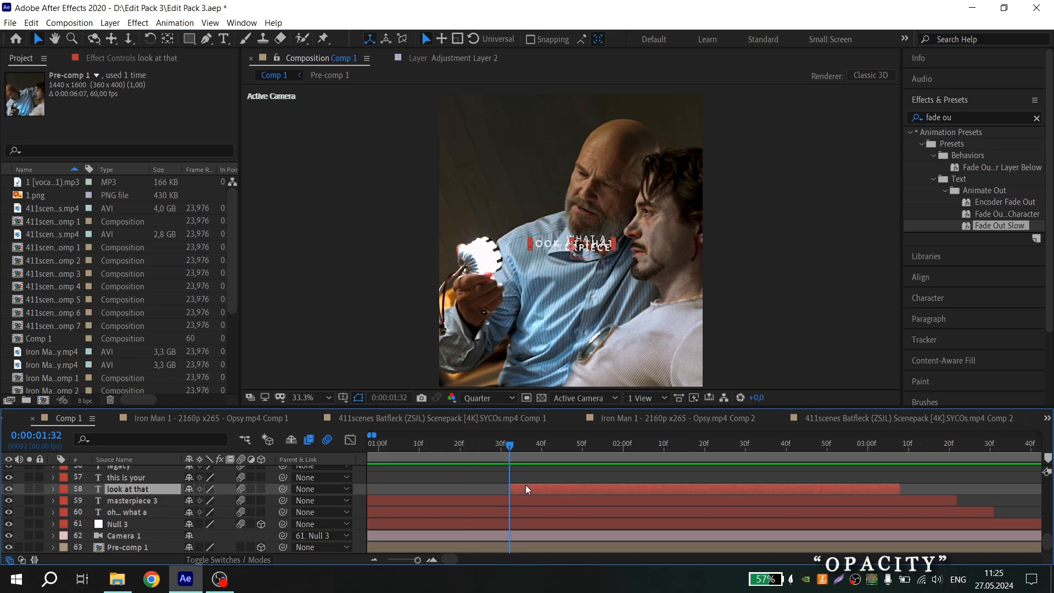
pyautogui.scroll(-3, 527, 484)
pyautogui.press('t')
pyautogui.scroll(3, 506, 495)
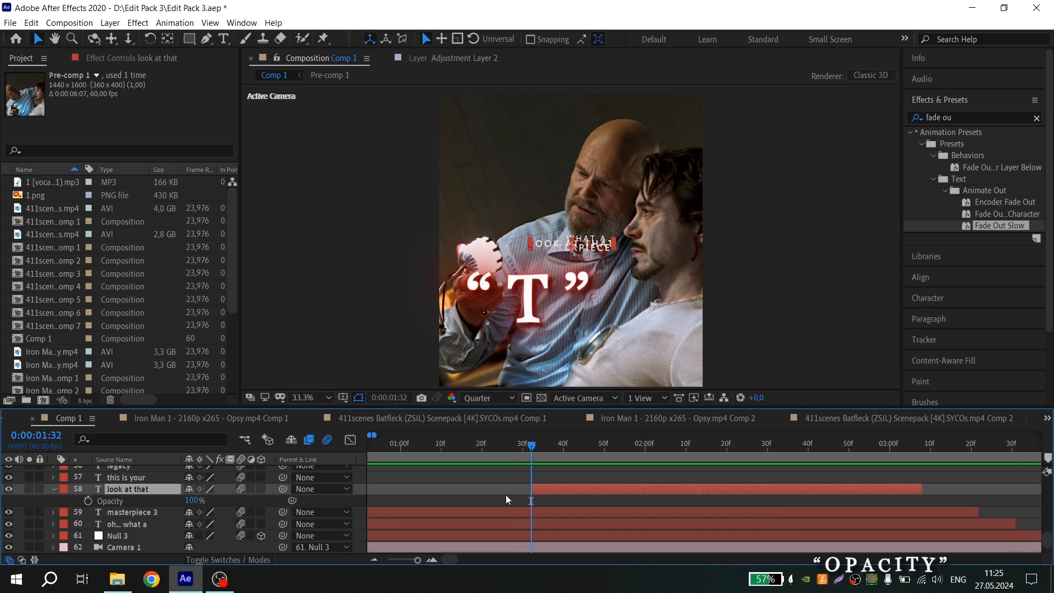
pyautogui.click(89, 501)
pyautogui.moveTo(192, 501); pyautogui.dragTo(137, 501)
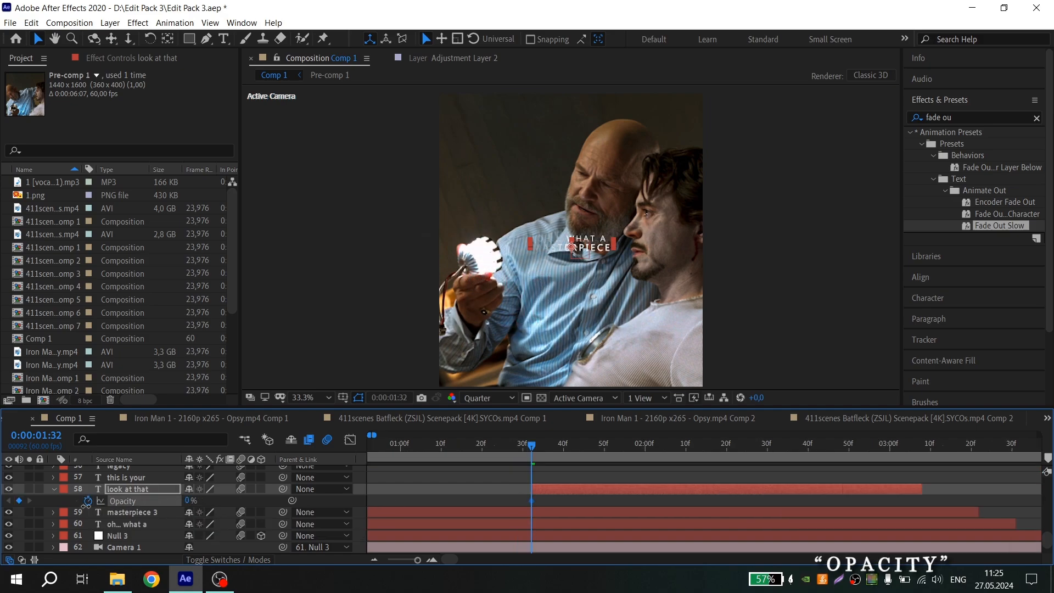
pyautogui.moveTo(553, 452); pyautogui.dragTo(627, 449)
pyautogui.moveTo(188, 501); pyautogui.dragTo(308, 492)
# Move the 100% opacity keyframe of look at that slightly later and preview the fade-in
pyautogui.scroll(-1, 478, 487)
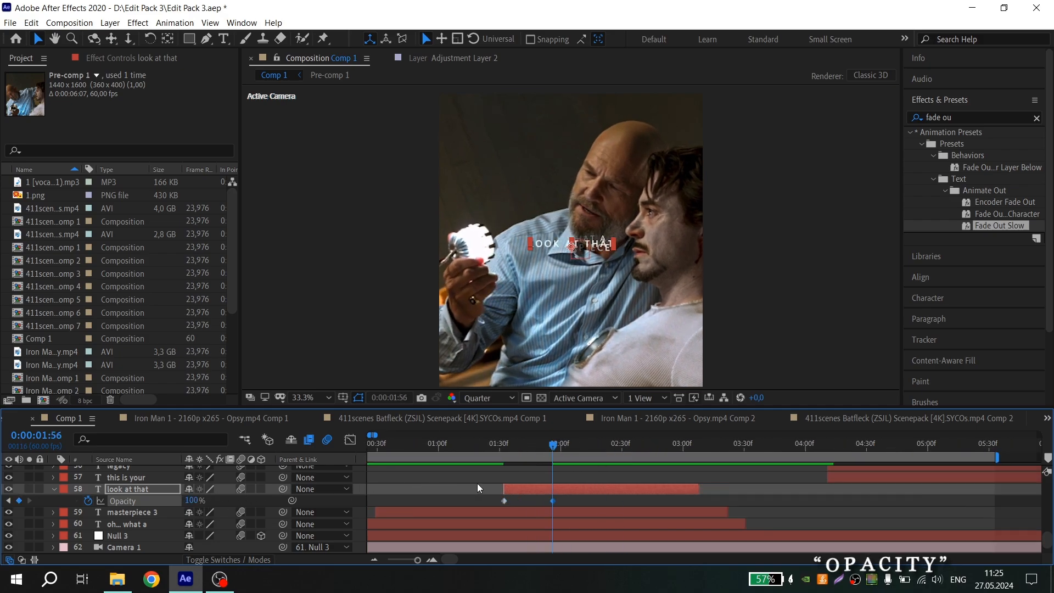
pyautogui.click(501, 447)
pyautogui.press('space')
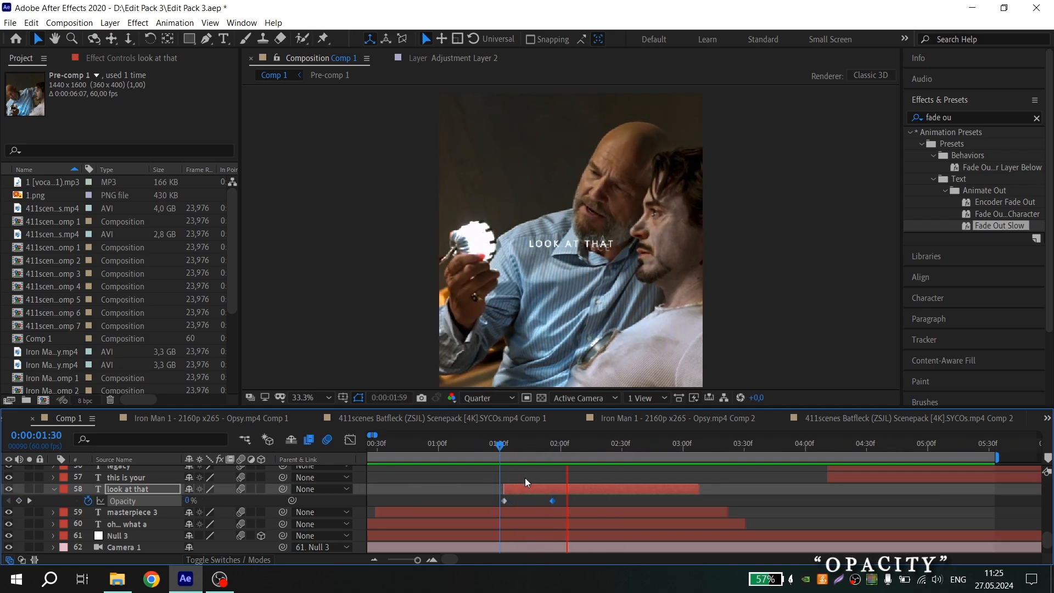
pyautogui.moveTo(552, 501); pyautogui.dragTo(568, 501)
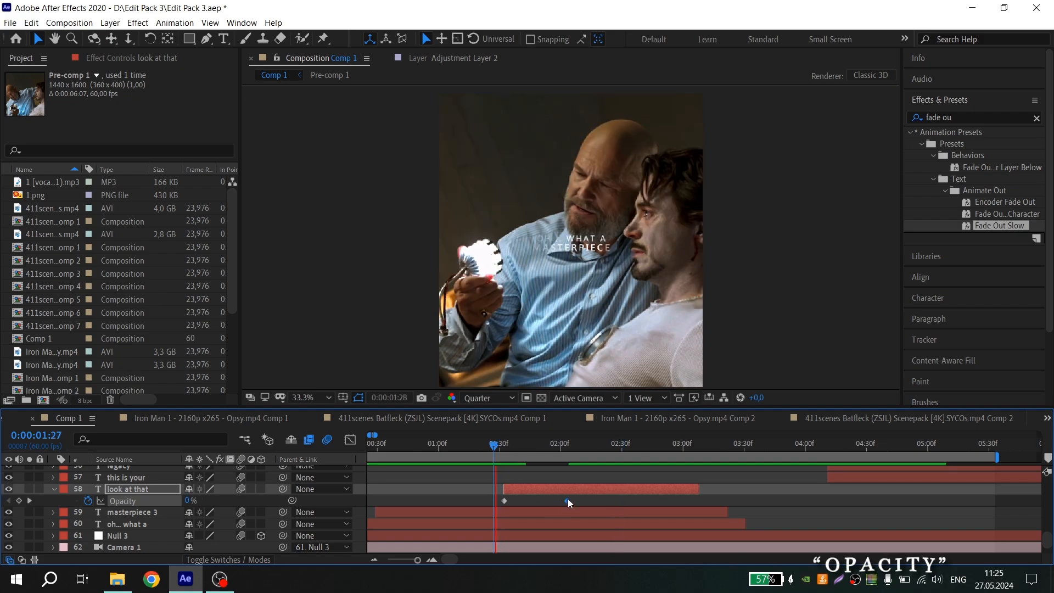
pyautogui.press('space')
# Add look at that opacity keyframes holding 100% at about 2:34 and fading to 0% at about 3:07, then preview
pyautogui.scroll(-2, 581, 502)
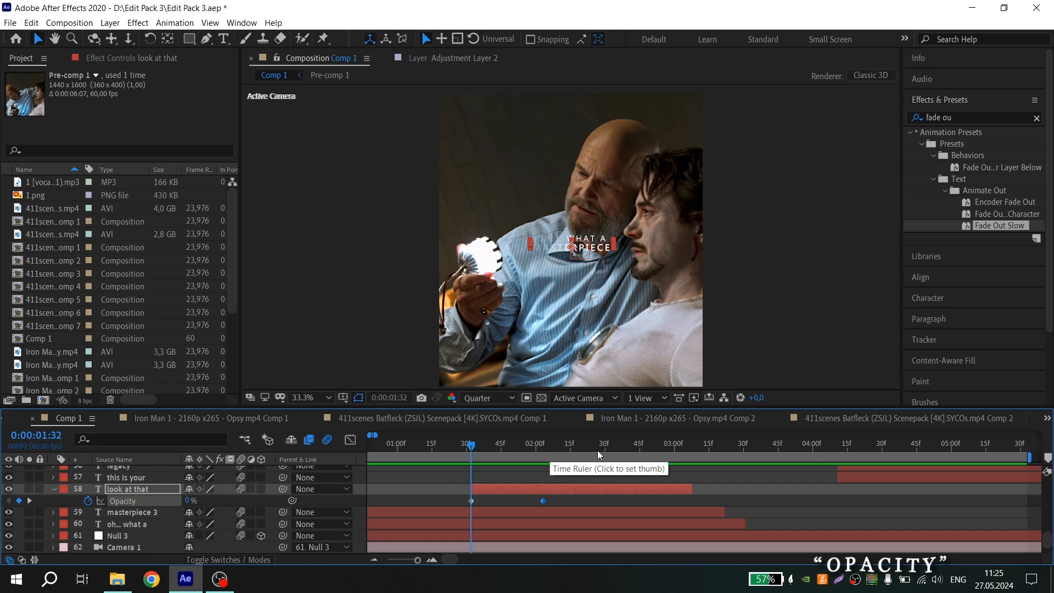
pyautogui.click(613, 448)
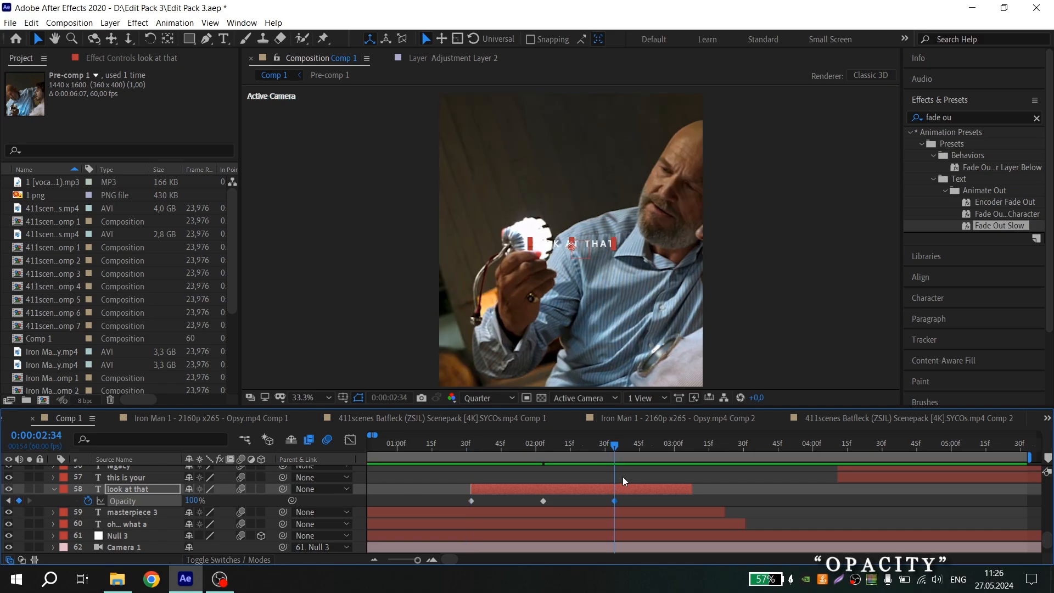
pyautogui.click(689, 447)
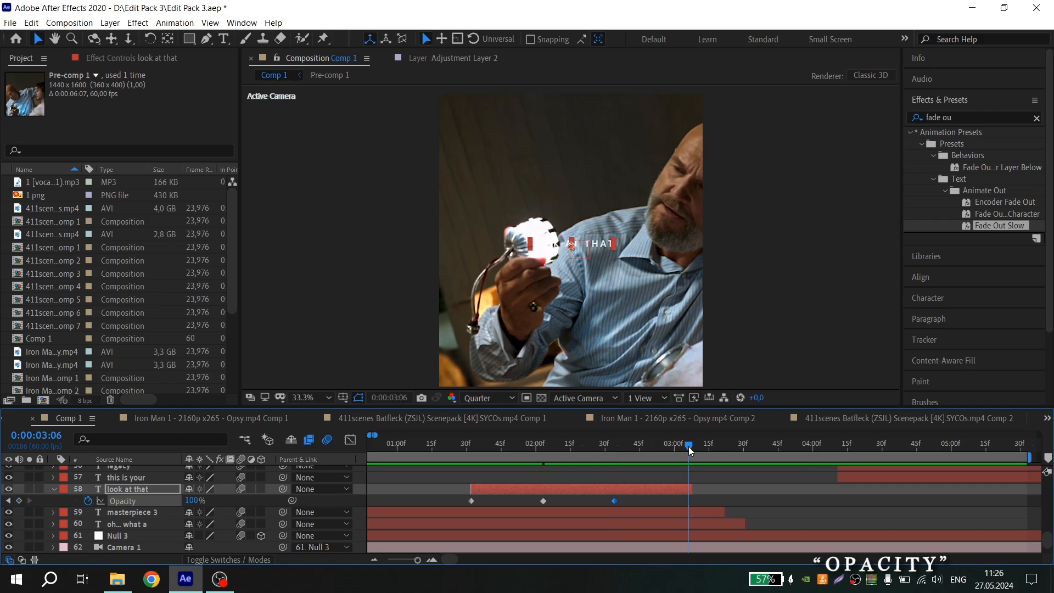
pyautogui.moveTo(192, 504); pyautogui.dragTo(2, 508)
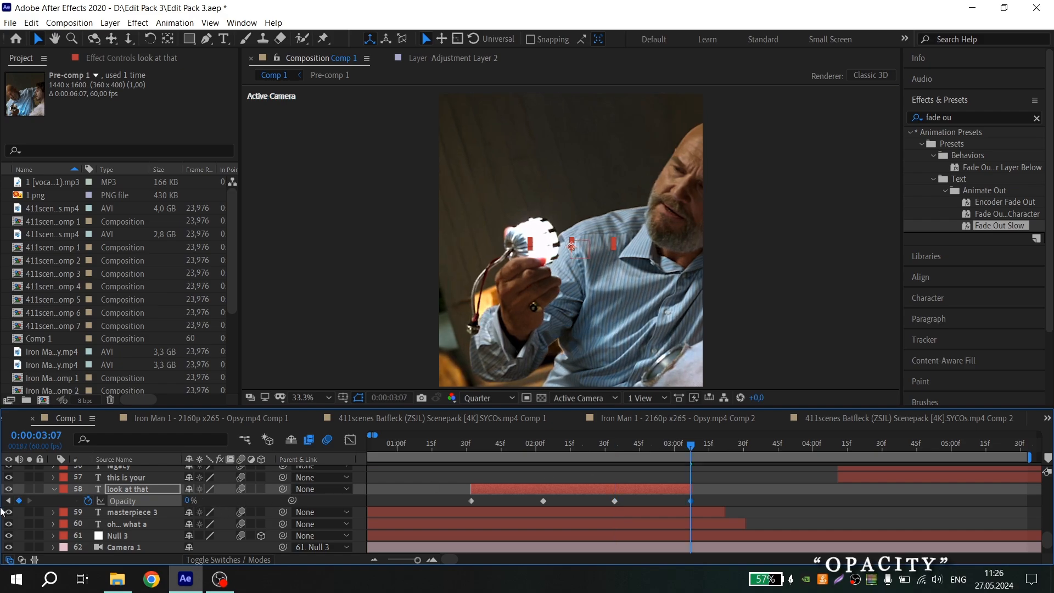
pyautogui.moveTo(471, 447); pyautogui.dragTo(464, 447)
pyautogui.press('space')
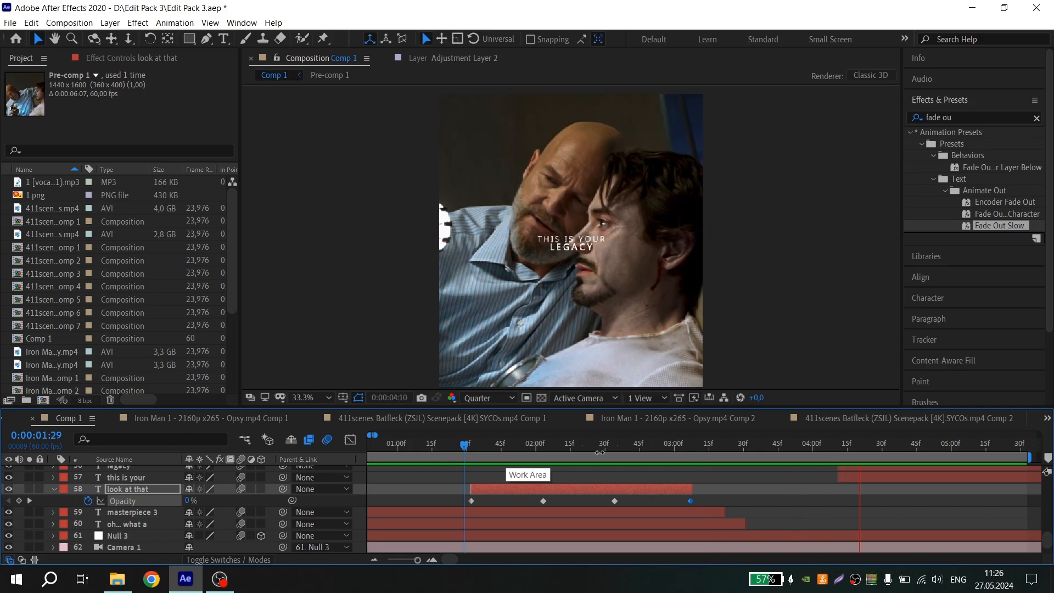
pyautogui.press('space')
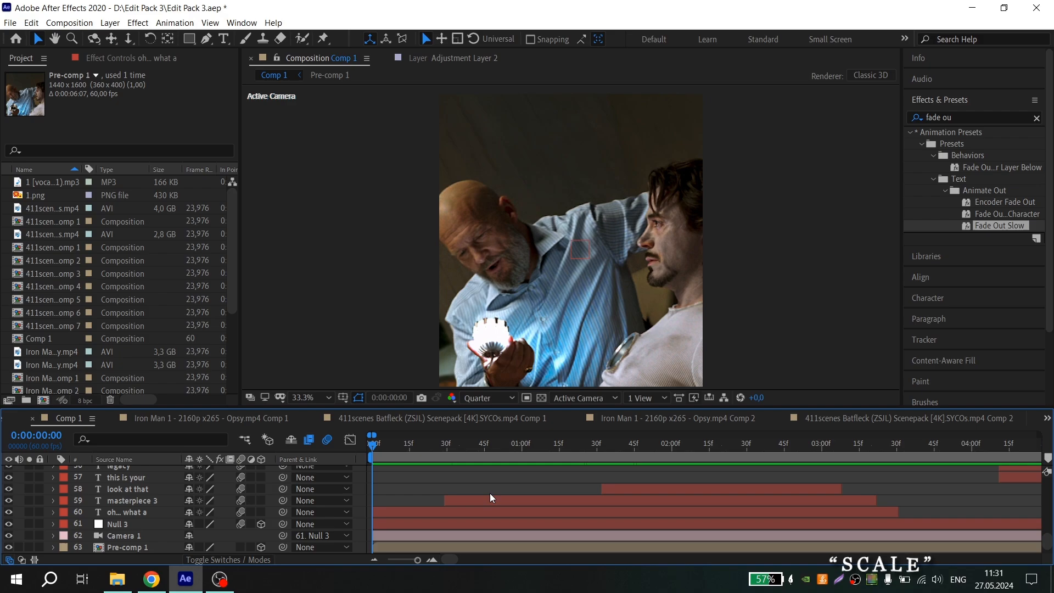
# Keyframe the scale of the look at that, masterpiece 3 and oh… what a layers from 100% at 0:00 to 130% at about 3:34
pyautogui.click(446, 504)
pyautogui.keyDown('shift'); pyautogui.click(453, 509); pyautogui.keyUp('shift')
pyautogui.keyDown('shift'); pyautogui.click(637, 489); pyautogui.keyUp('shift')
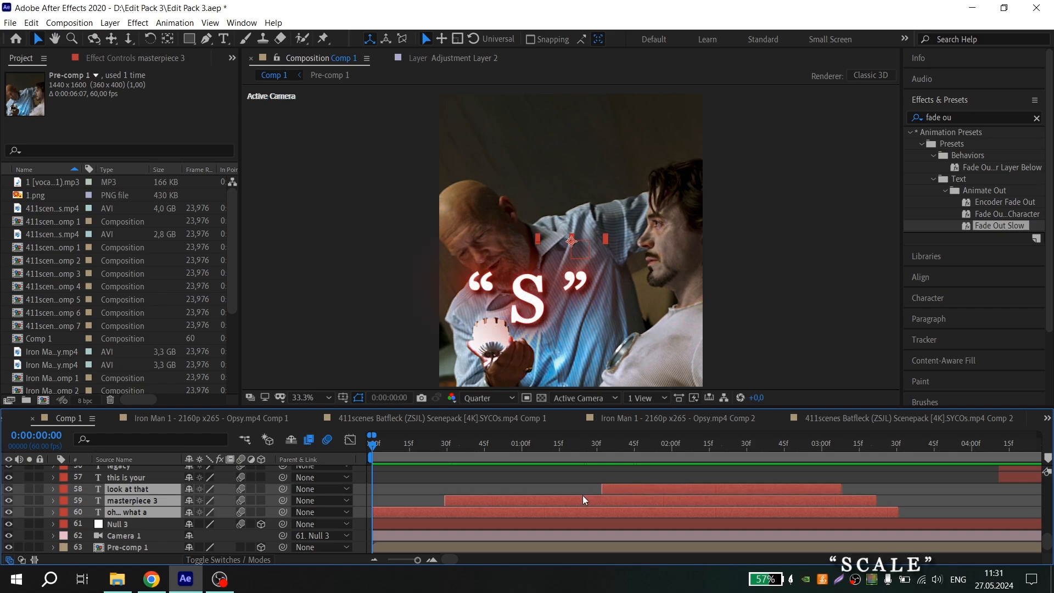
pyautogui.press('s')
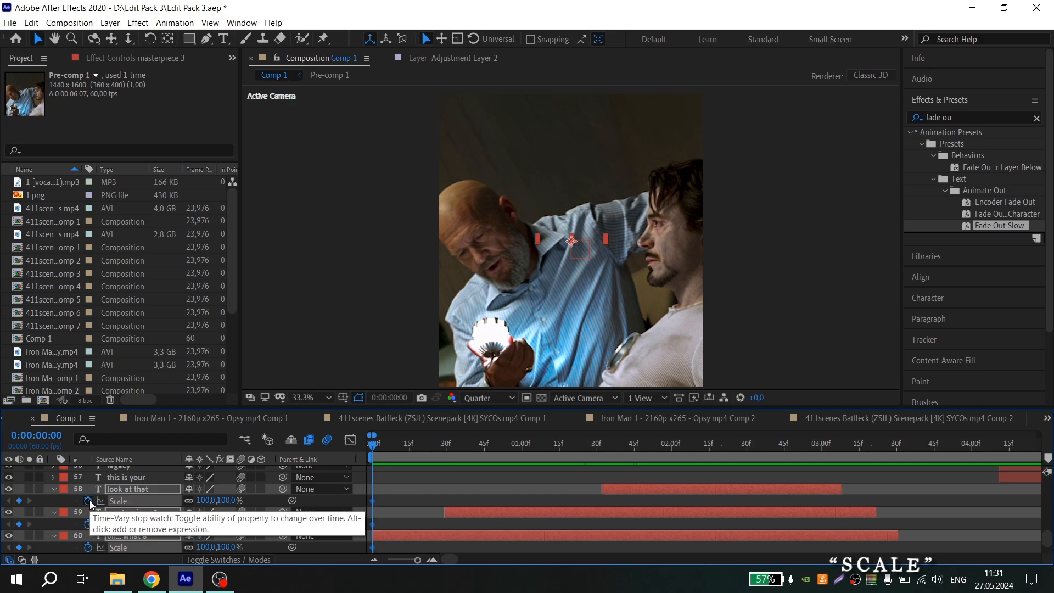
pyautogui.click(88, 500)
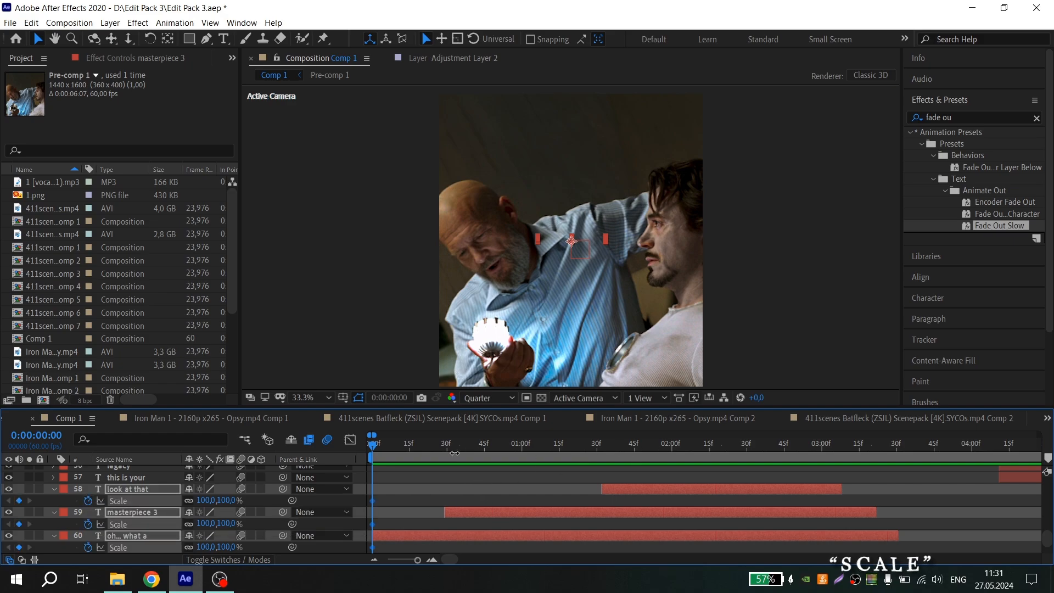
pyautogui.moveTo(466, 447); pyautogui.dragTo(908, 444)
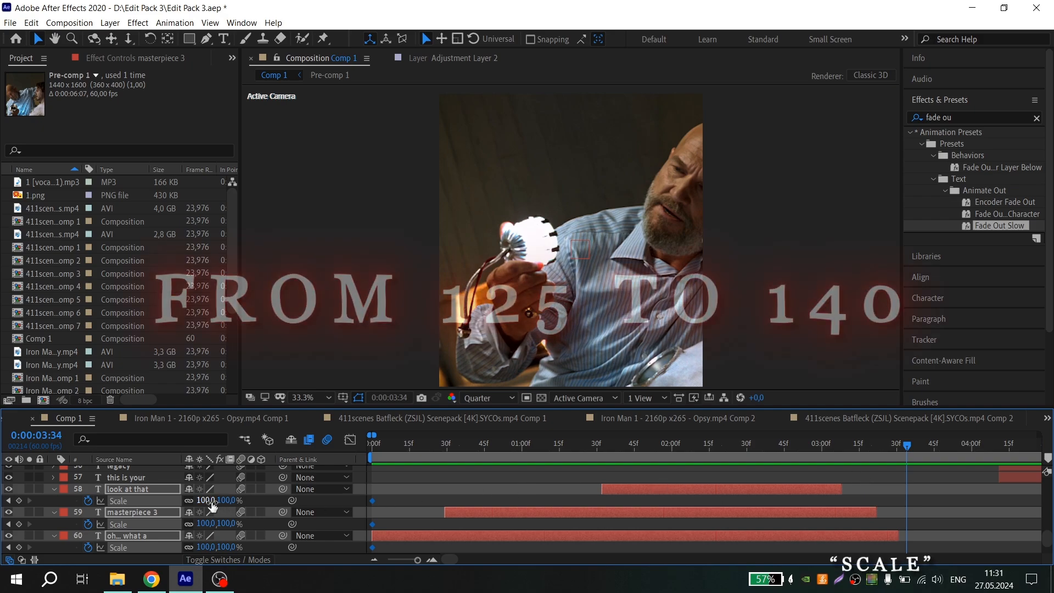
pyautogui.press('6')
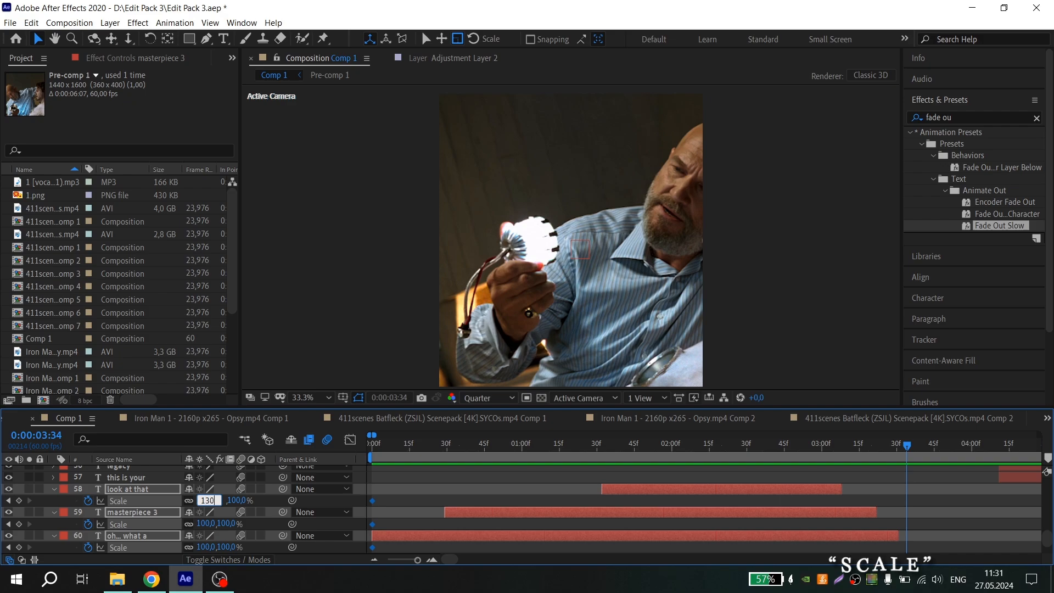
pyautogui.press('Return')
# Preview the scale animation from the start of the composition
pyautogui.press('Home')
pyautogui.press('space')
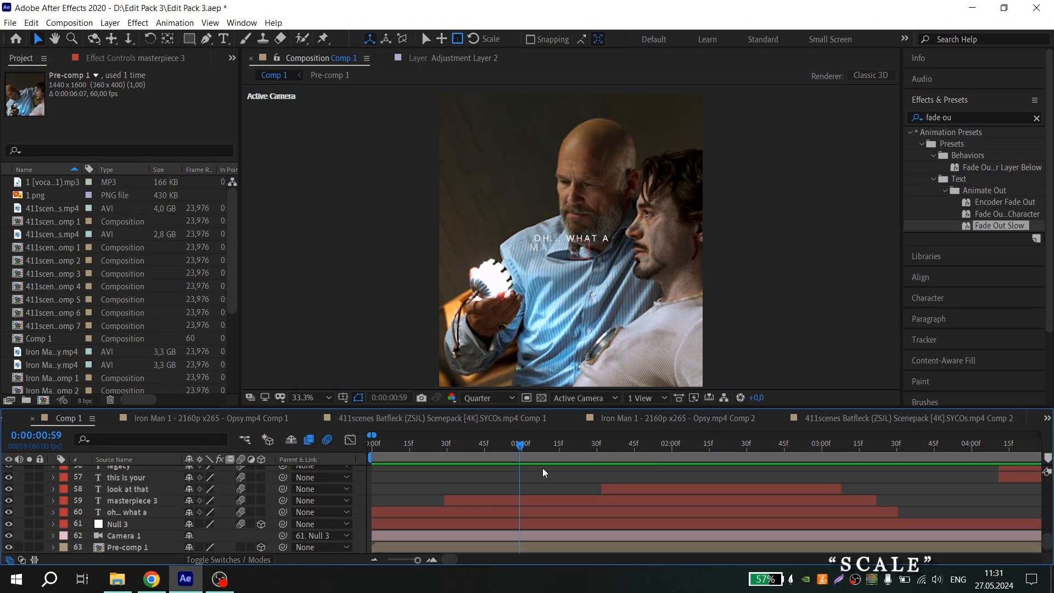
pyautogui.click(574, 443)
# Search the effects for "deep" and apply Deep Glow to the oh… what a layer
pyautogui.click(564, 502)
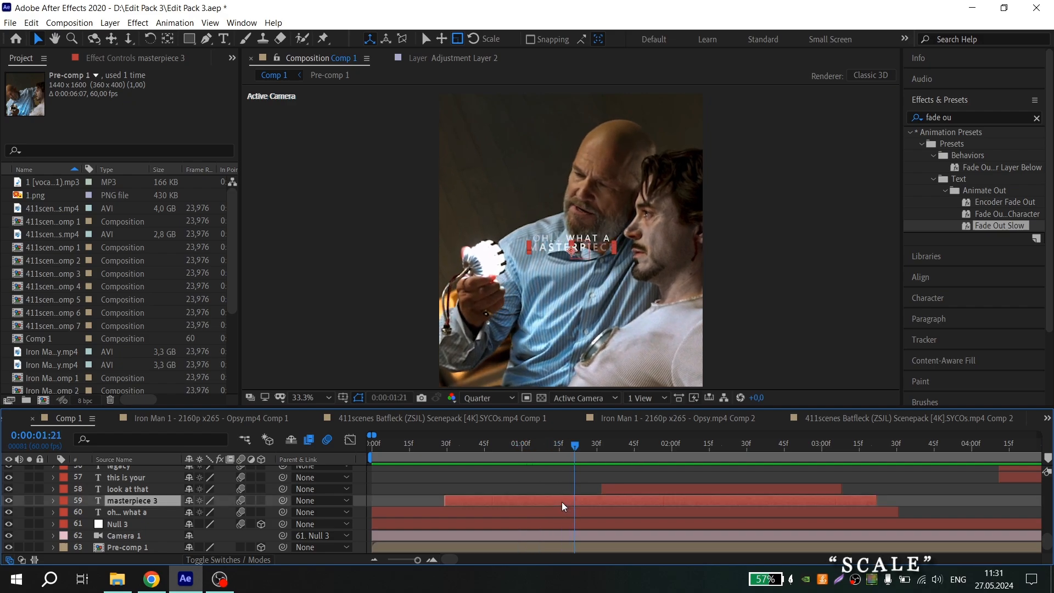
pyautogui.click(569, 514)
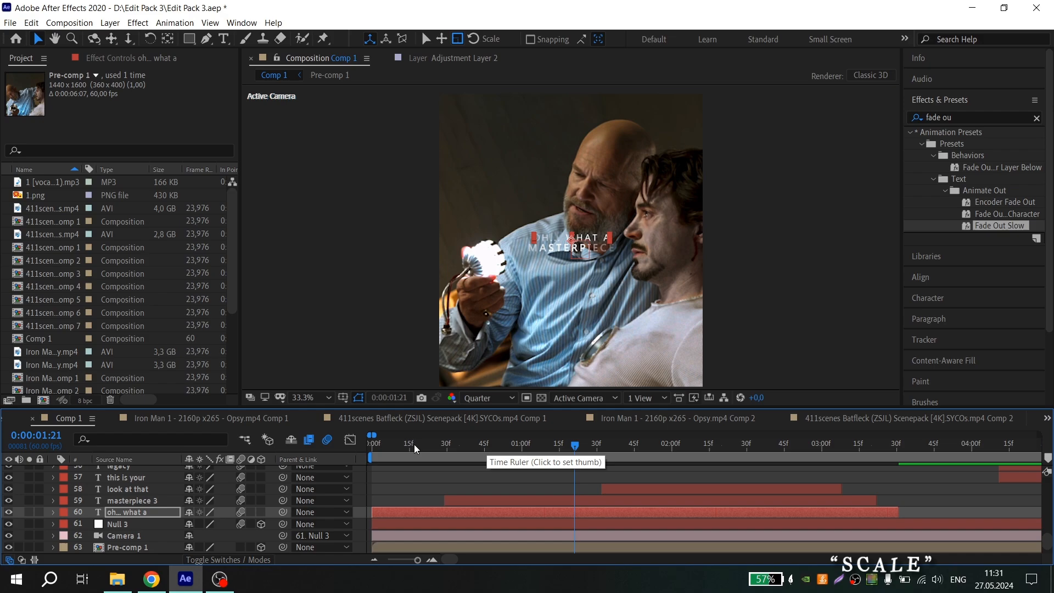
pyautogui.press('space')
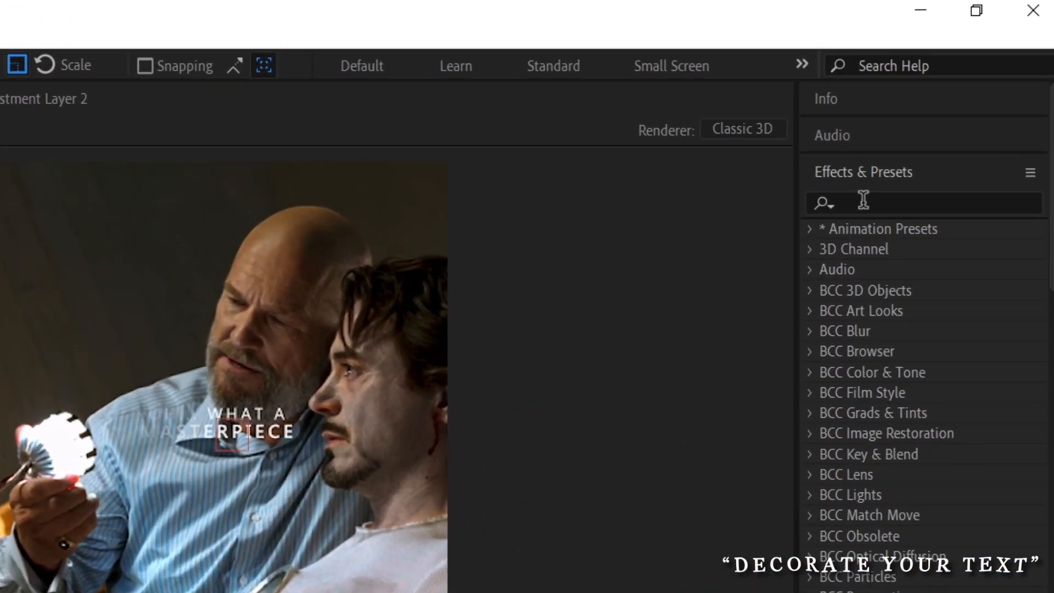
pyautogui.click(863, 199)
pyautogui.write('dee')
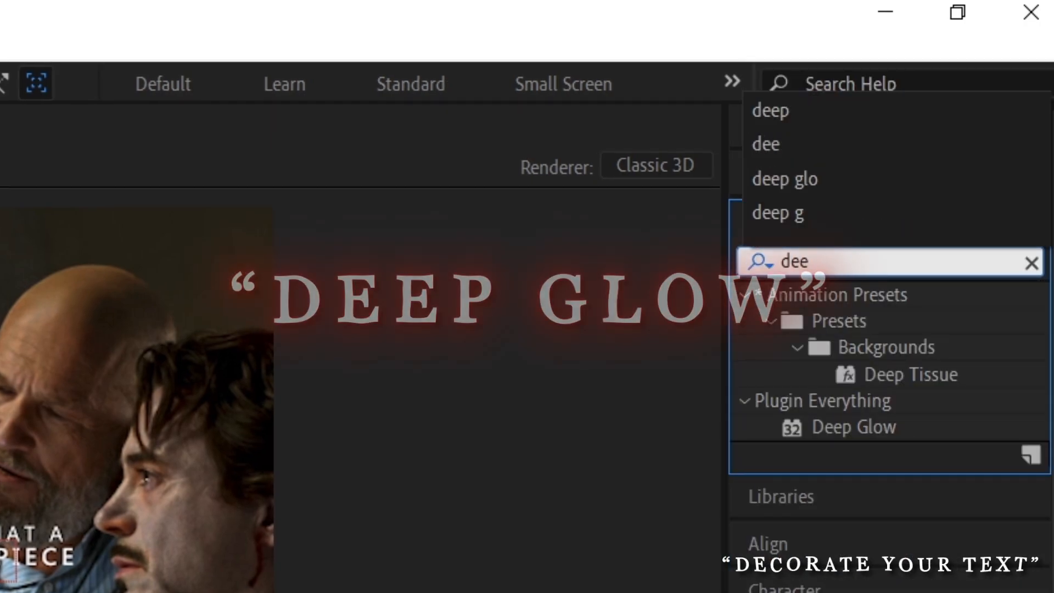
pyautogui.write('p')
pyautogui.moveTo(854, 427); pyautogui.dragTo(0, 592)
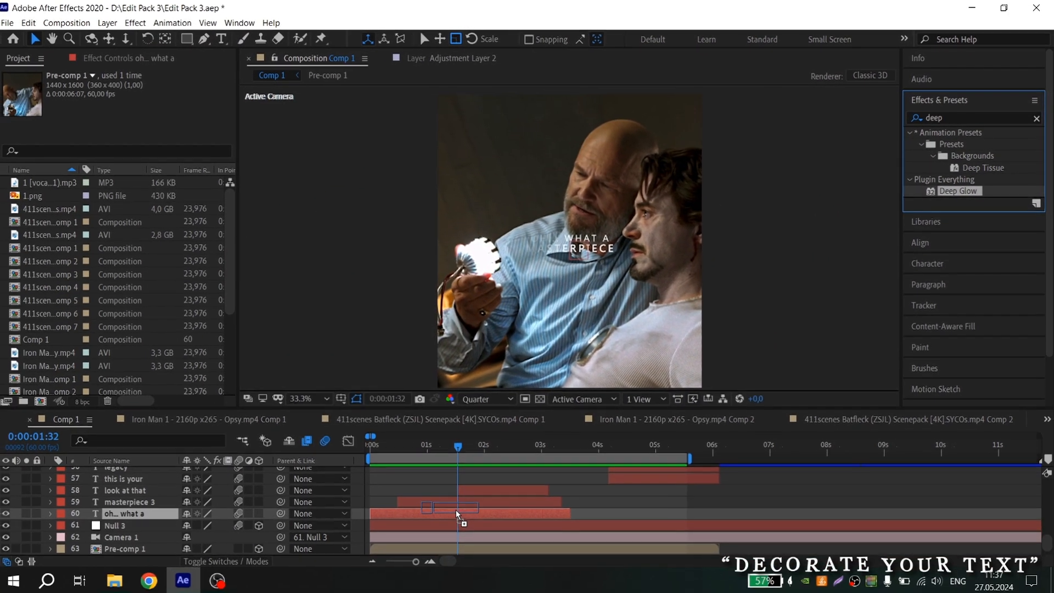
pyautogui.moveTo(457, 515); pyautogui.dragTo(457, 514)
# Set the Deep Glow Exposure to 0.5
pyautogui.moveTo(458, 446); pyautogui.dragTo(435, 446)
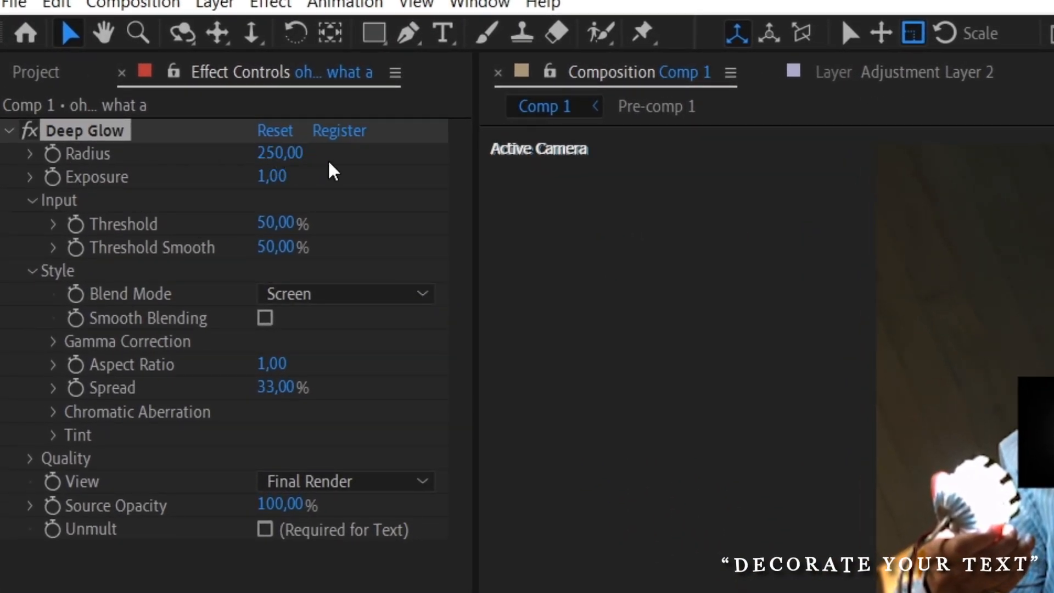
pyautogui.click(272, 175)
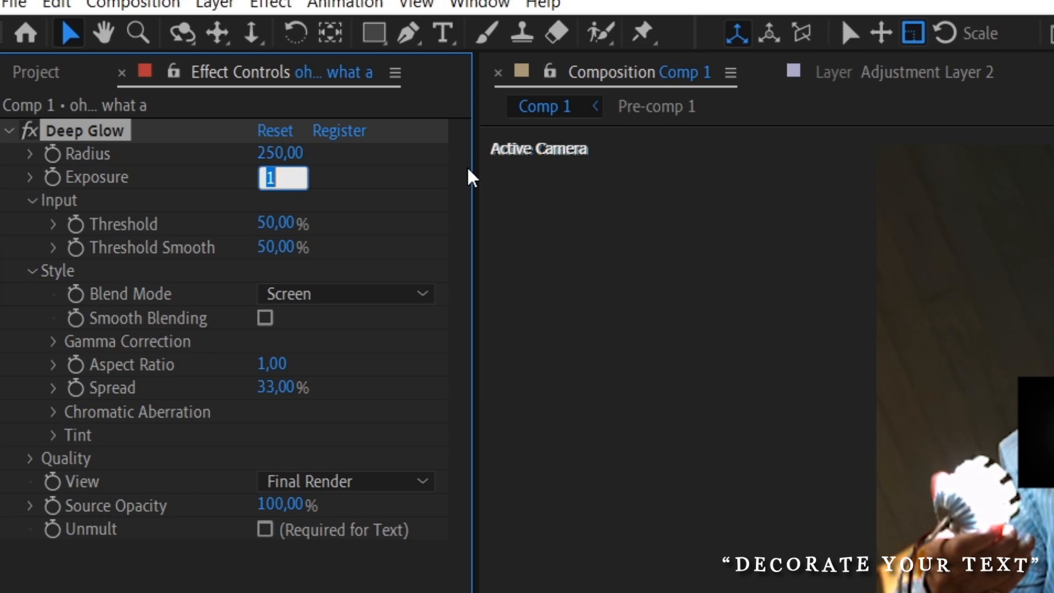
pyautogui.write('0.5')
pyautogui.press('Return')
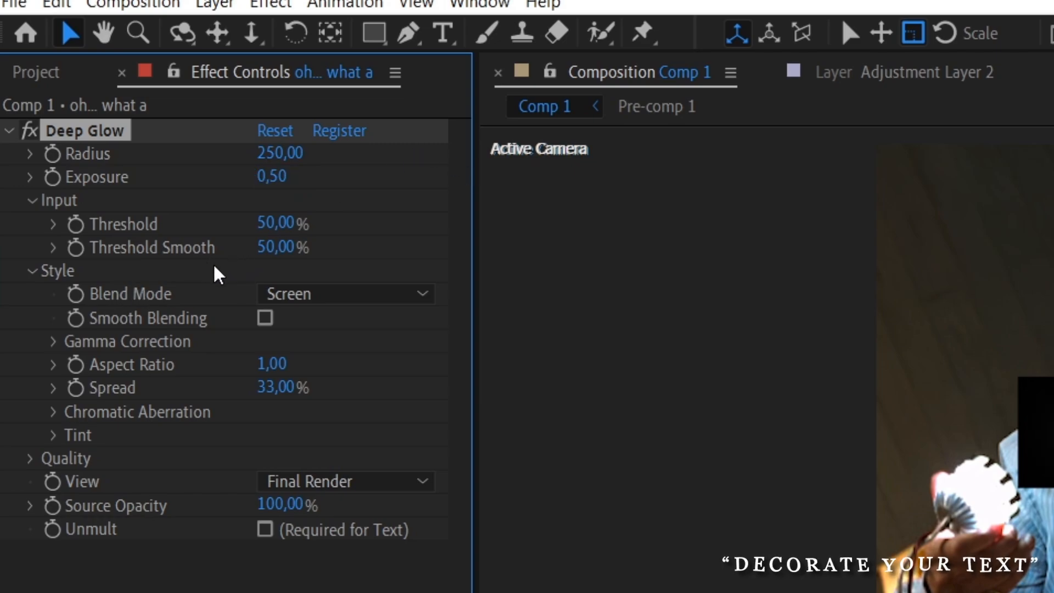
# Set Deep Glow Threshold Smooth to 100% and Spread to 25%, and enable Smooth Blending and Unmult
pyautogui.moveTo(271, 250); pyautogui.dragTo(488, 255)
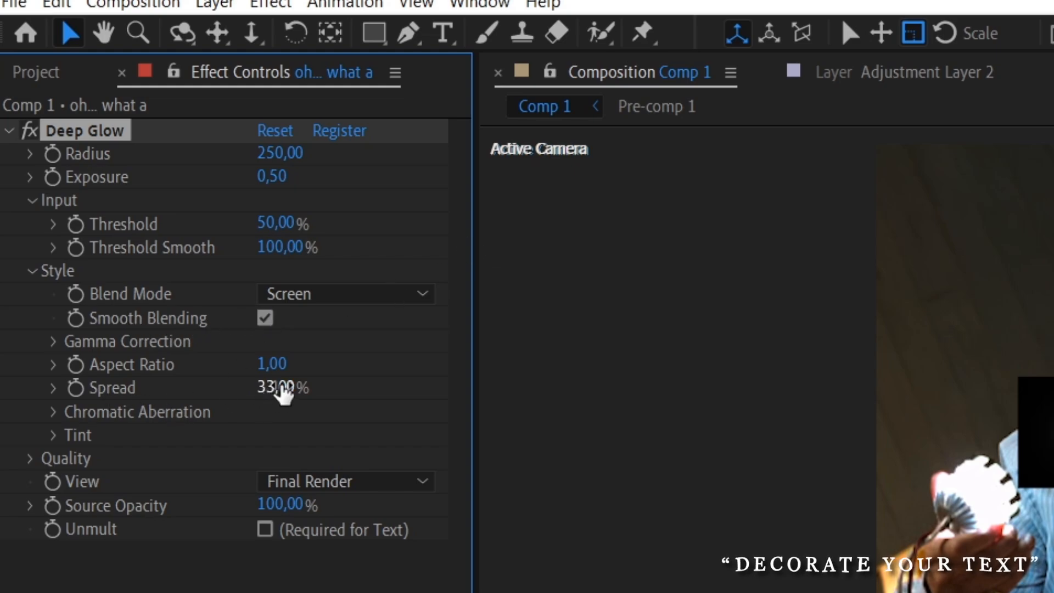
pyautogui.click(283, 388)
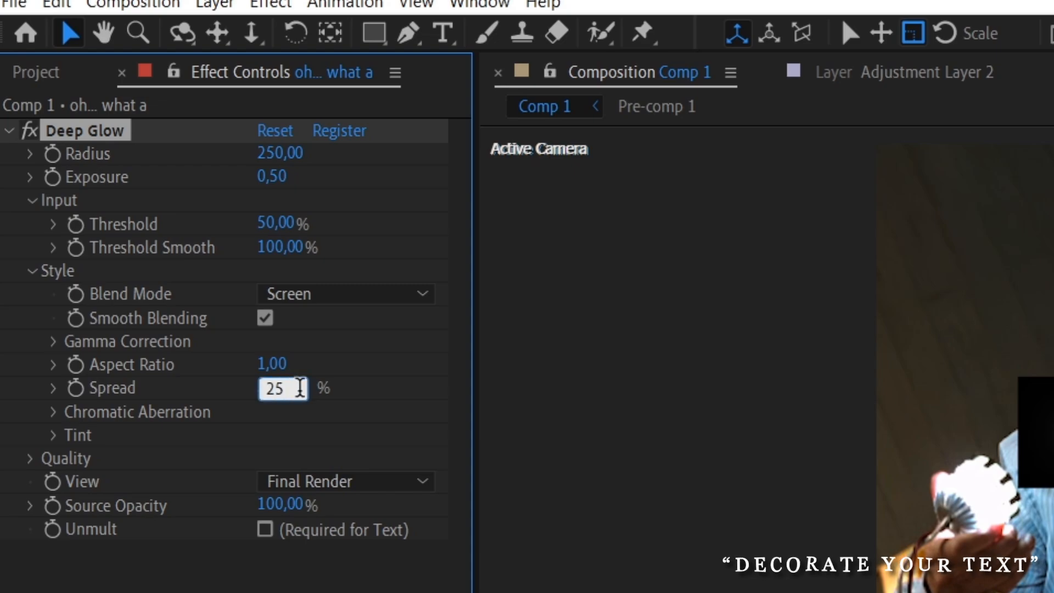
pyautogui.press('Return')
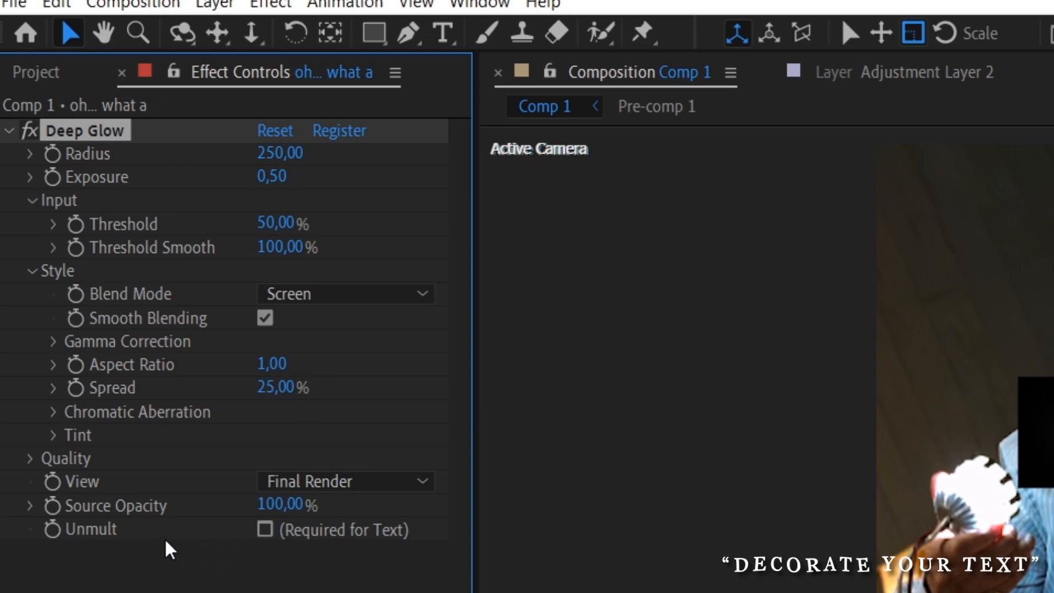
pyautogui.click(266, 532)
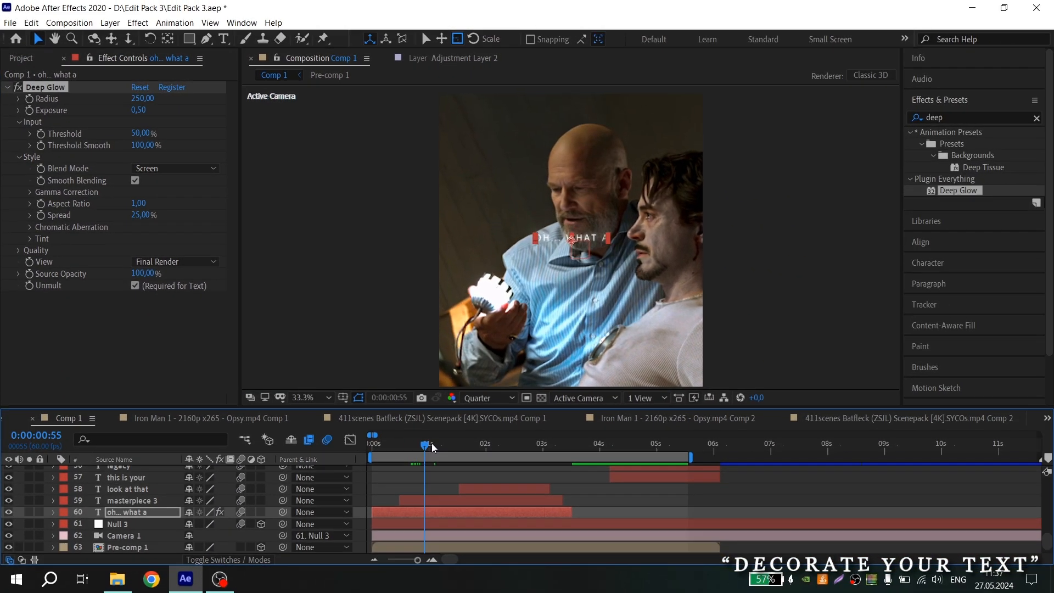
# Search the effects for "drop s" and apply Drop Shadow to the oh… what a layer
pyautogui.moveTo(432, 444); pyautogui.dragTo(437, 444)
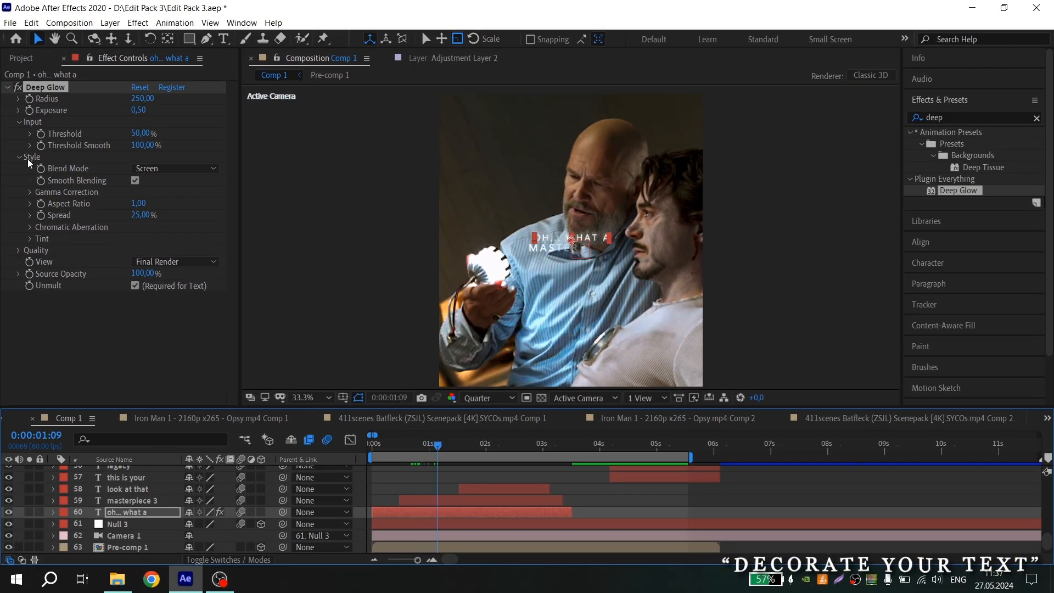
pyautogui.click(9, 88)
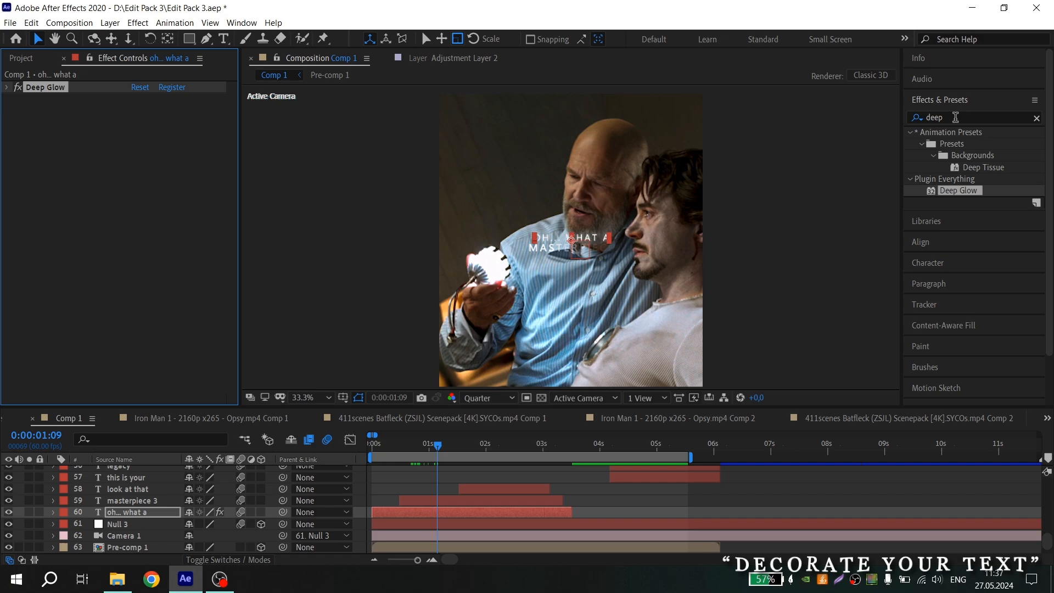
pyautogui.doubleClick(956, 117)
pyautogui.write('d')
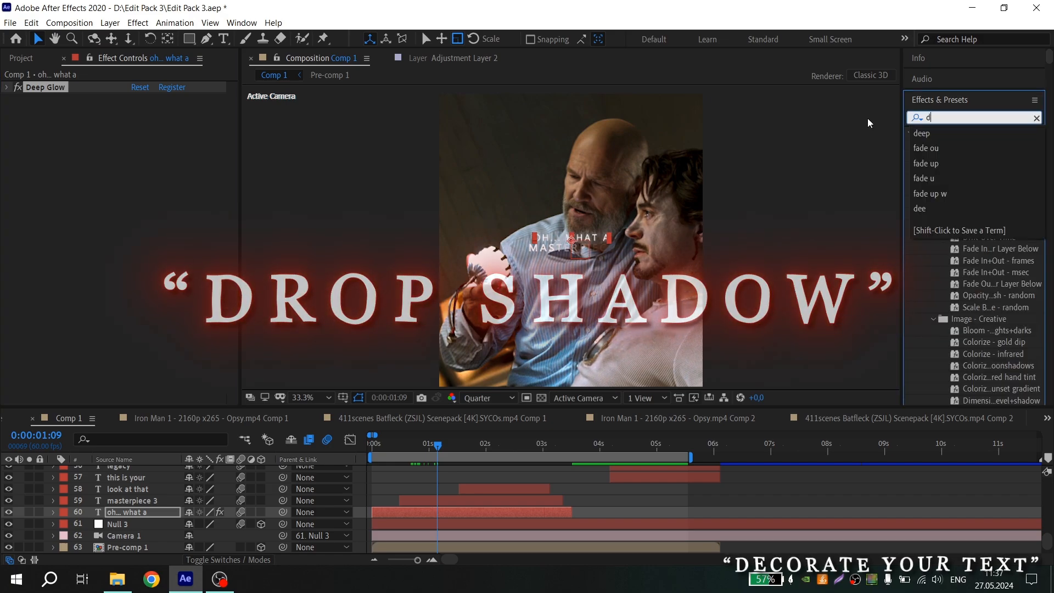
pyautogui.write('rop s')
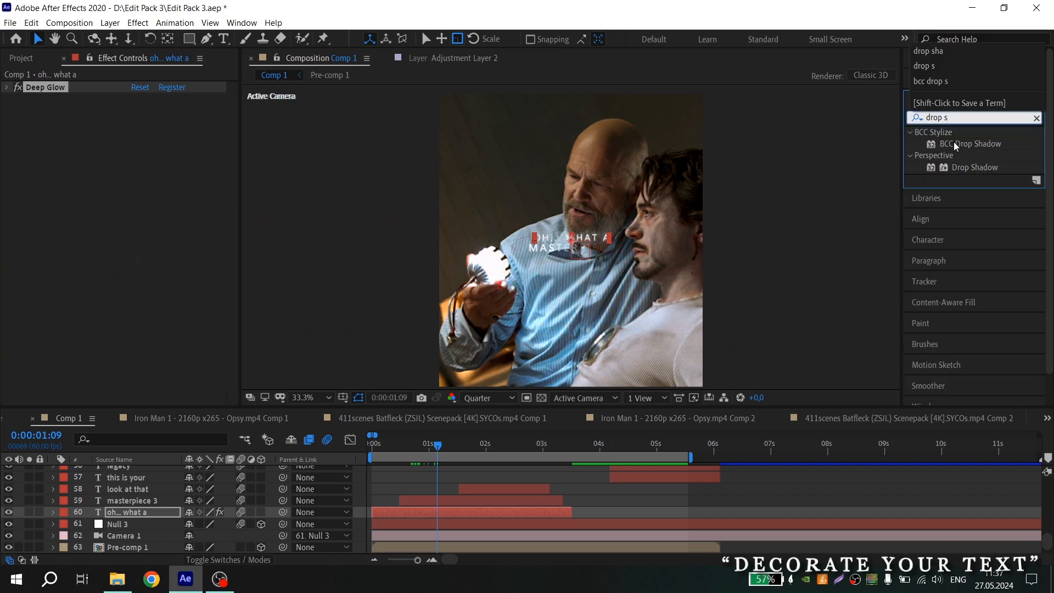
pyautogui.moveTo(975, 167); pyautogui.dragTo(482, 511)
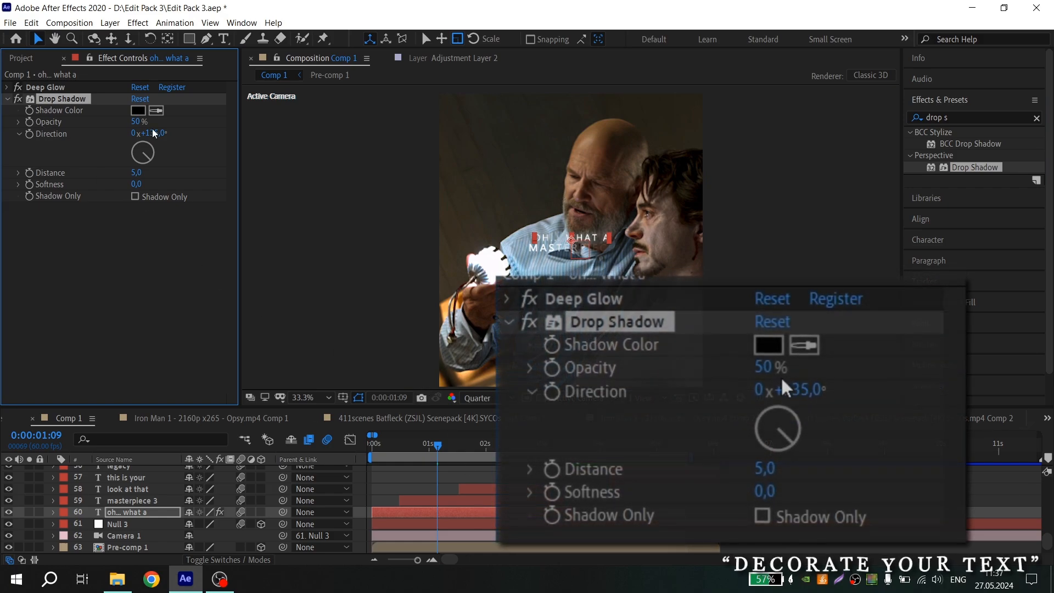
# Set the Drop Shadow Opacity to 100%, Distance to 10 and Softness to 20
pyautogui.moveTo(137, 123); pyautogui.dragTo(277, 134)
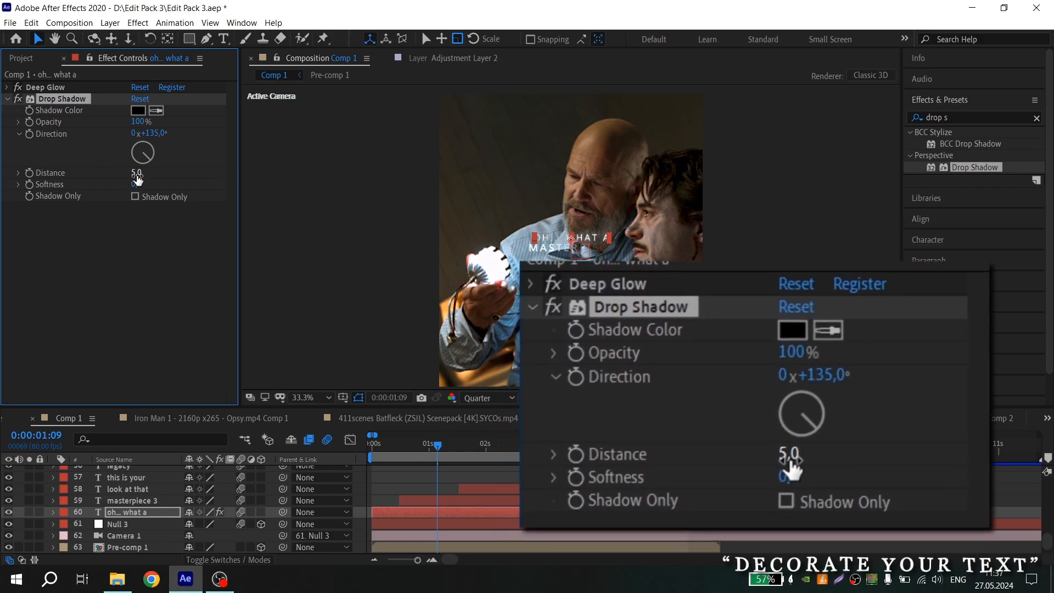
pyautogui.click(136, 174)
pyautogui.write('1')
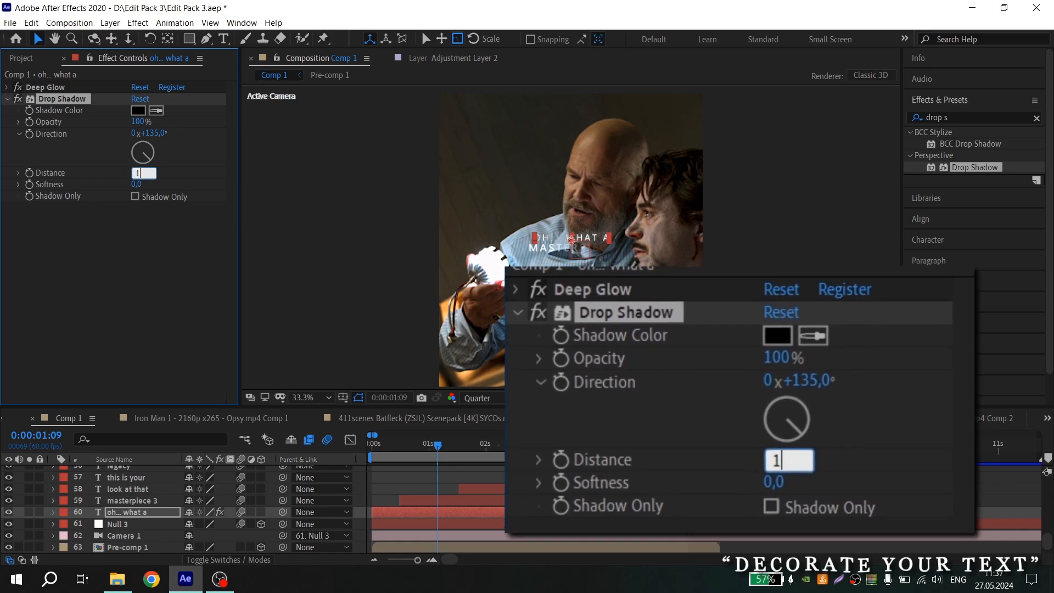
pyautogui.write('0')
pyautogui.press('Return')
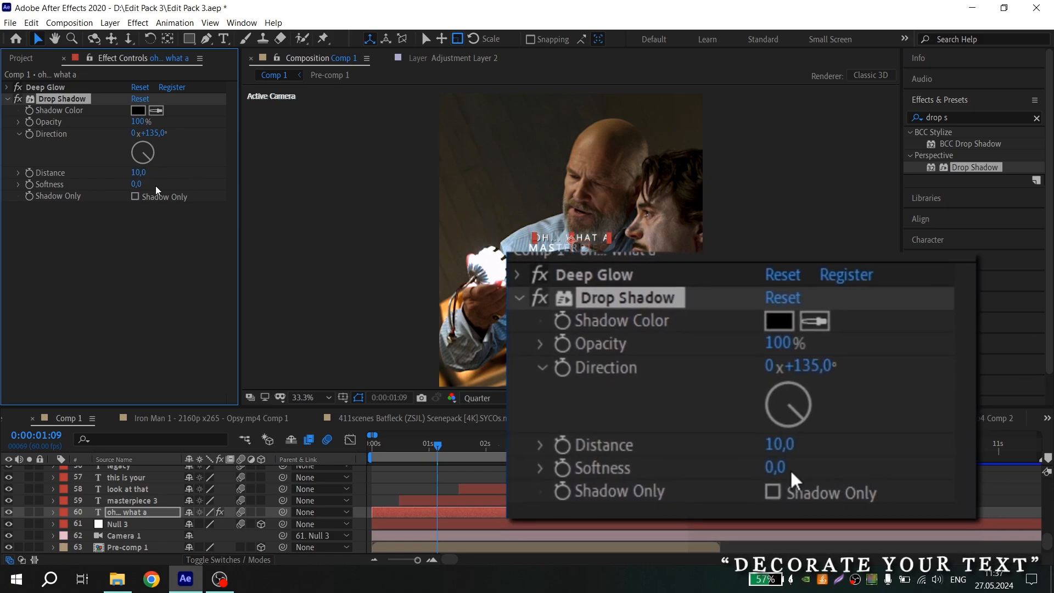
pyautogui.click(137, 184)
pyautogui.write('20')
pyautogui.press('Return')
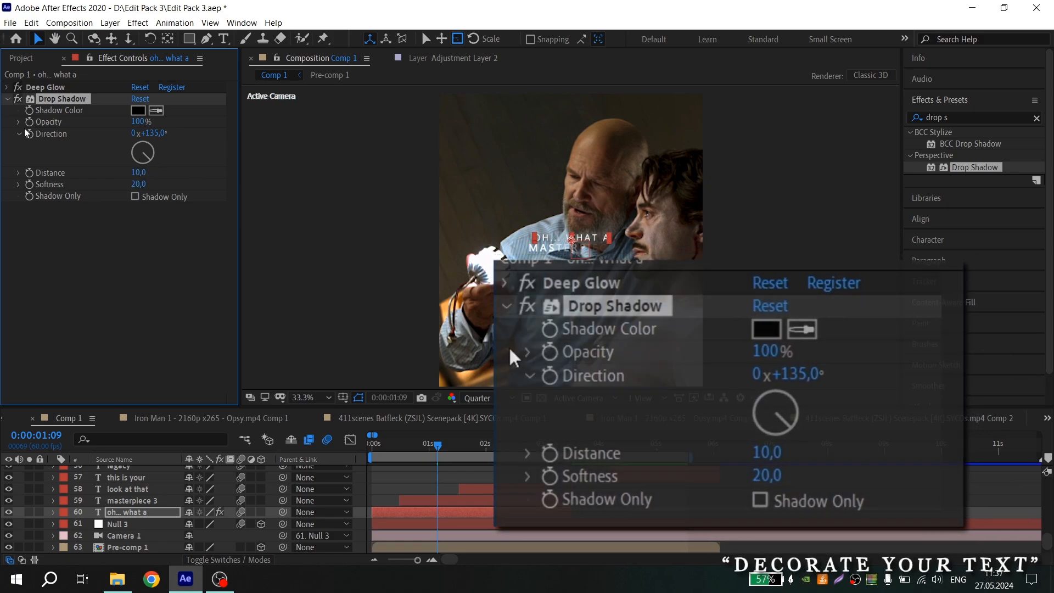
# Copy the Deep Glow and Drop Shadow effects from oh… what a and paste them onto the masterpiece 3 layer
pyautogui.click(7, 99)
pyautogui.moveTo(453, 447)
pyautogui.mouseDown()
pyautogui.moveTo(407, 448)
pyautogui.moveTo(438, 448)
pyautogui.mouseUp()
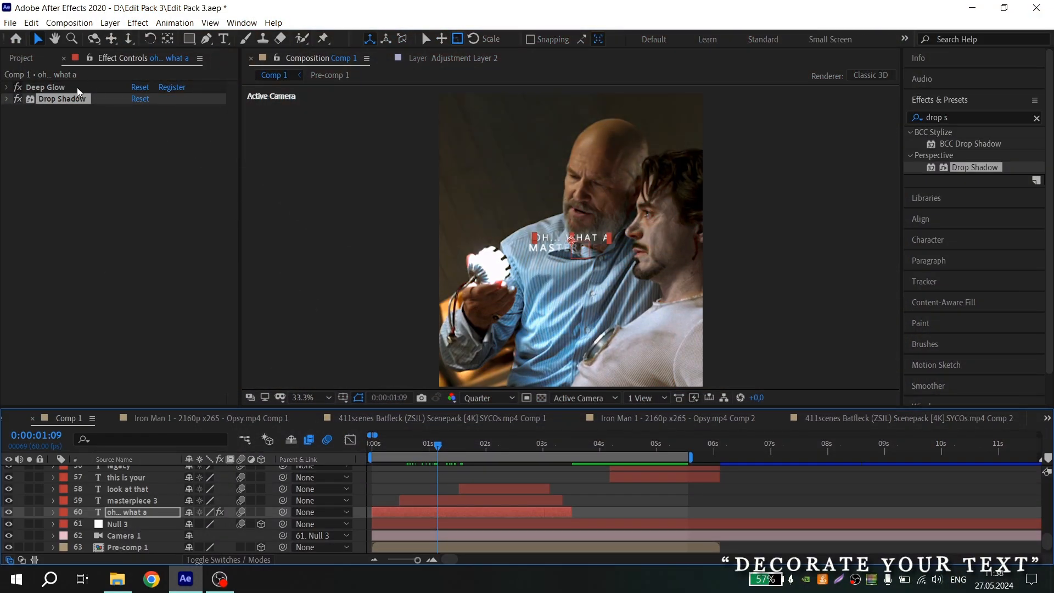
pyautogui.keyDown('ctrl'); pyautogui.click(70, 89); pyautogui.keyUp('ctrl')
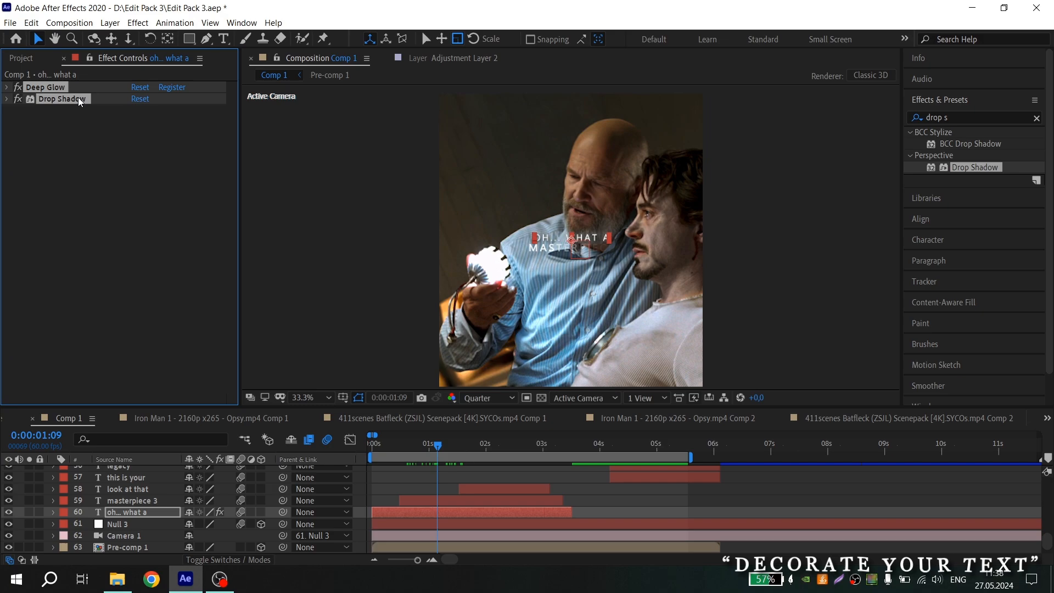
pyautogui.hotkey('ctrl', 'c')
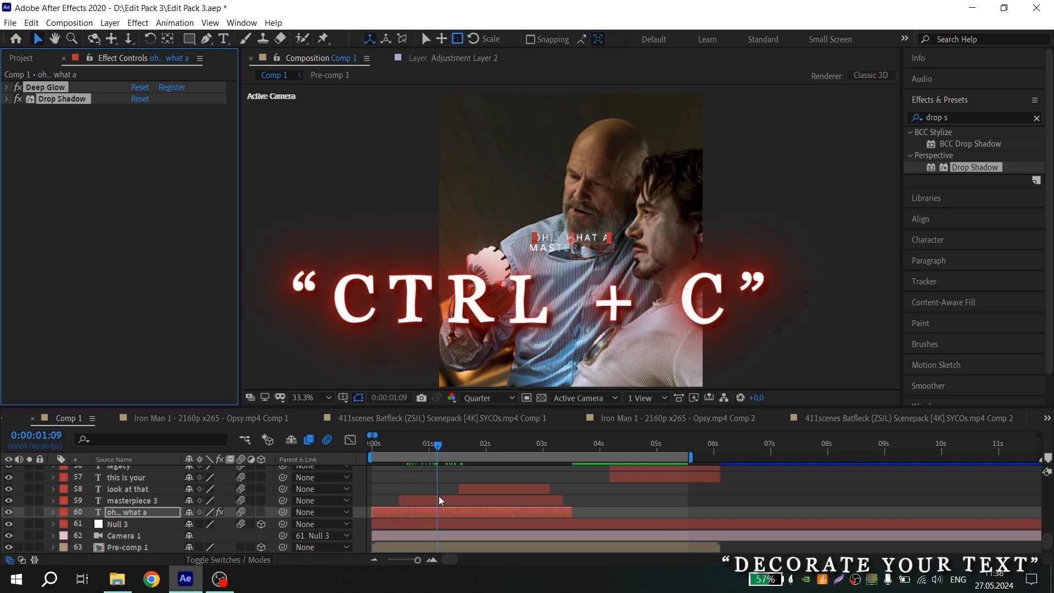
pyautogui.click(438, 496)
pyautogui.click(449, 446)
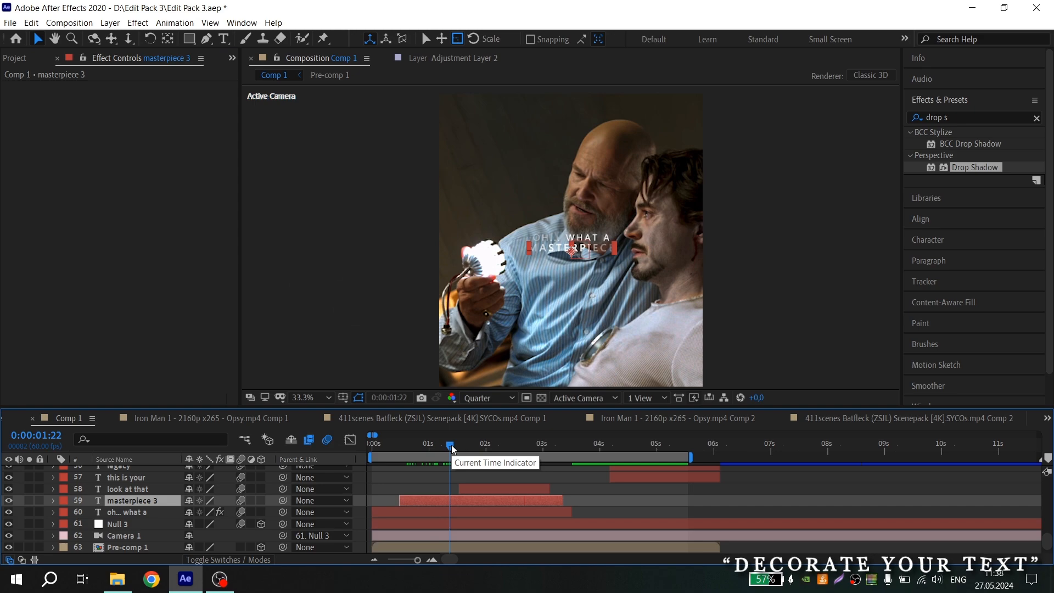
pyautogui.hotkey('ctrl', 'v')
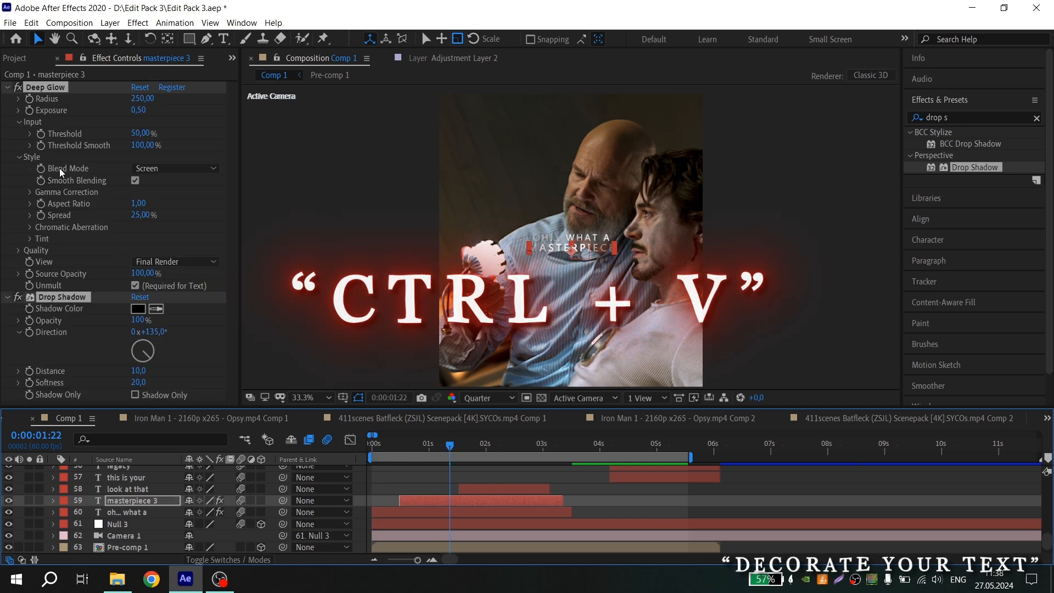
# Select all text of the masterpiece 3 layer and set its fill colour to red FF0000
pyautogui.click(7, 87)
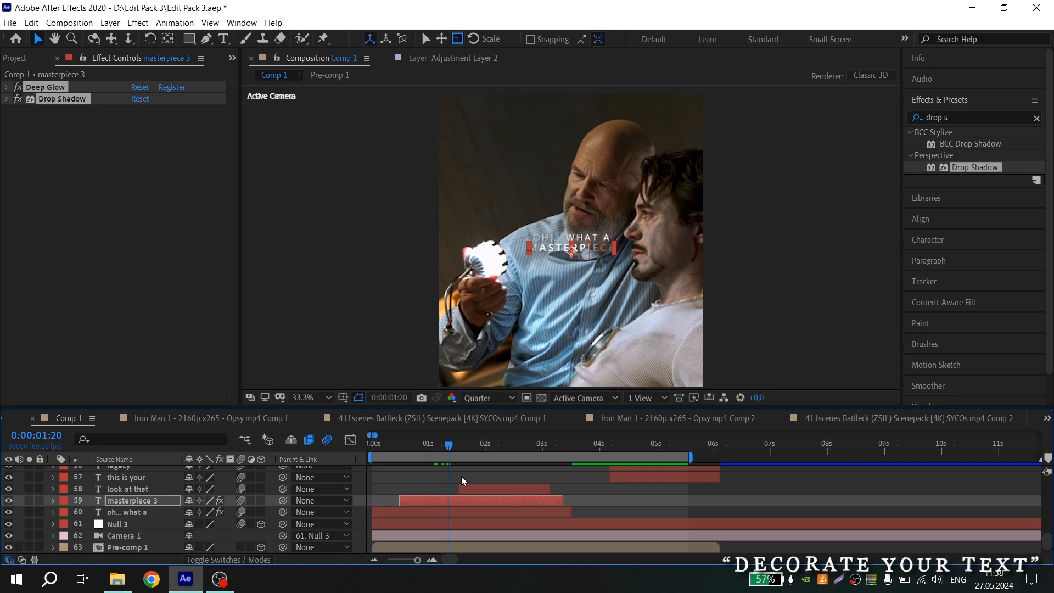
pyautogui.click(453, 502)
pyautogui.hotkey('ctrl', 't')
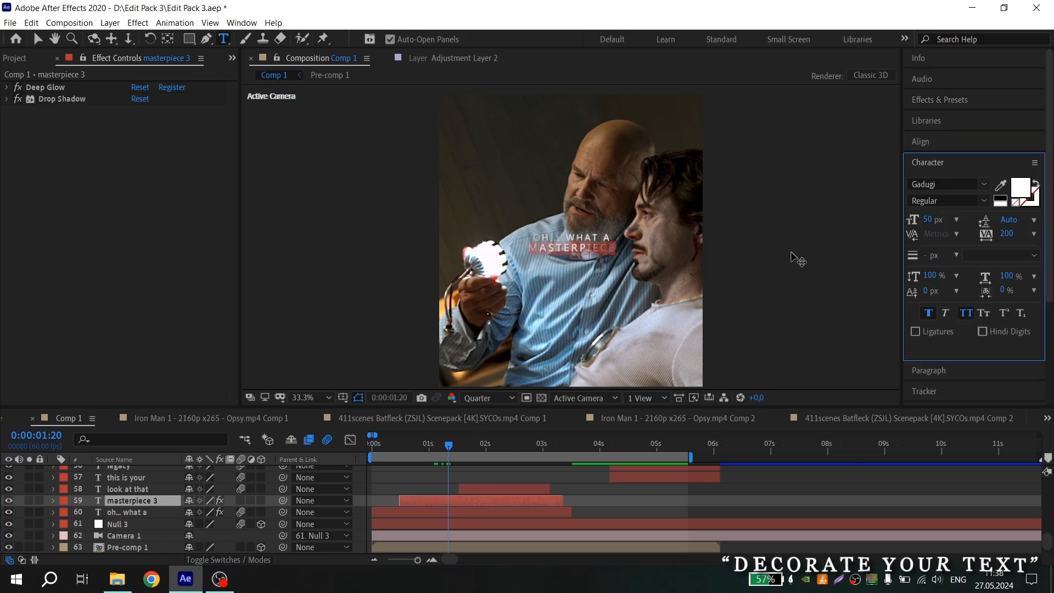
pyautogui.click(1020, 189)
pyautogui.click(252, 327)
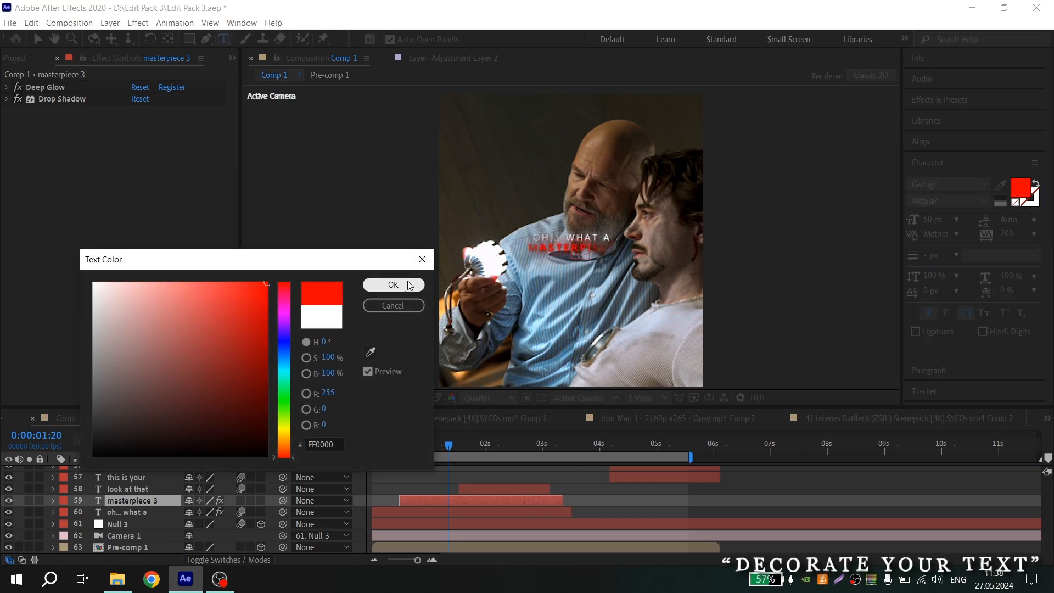
pyautogui.click(394, 284)
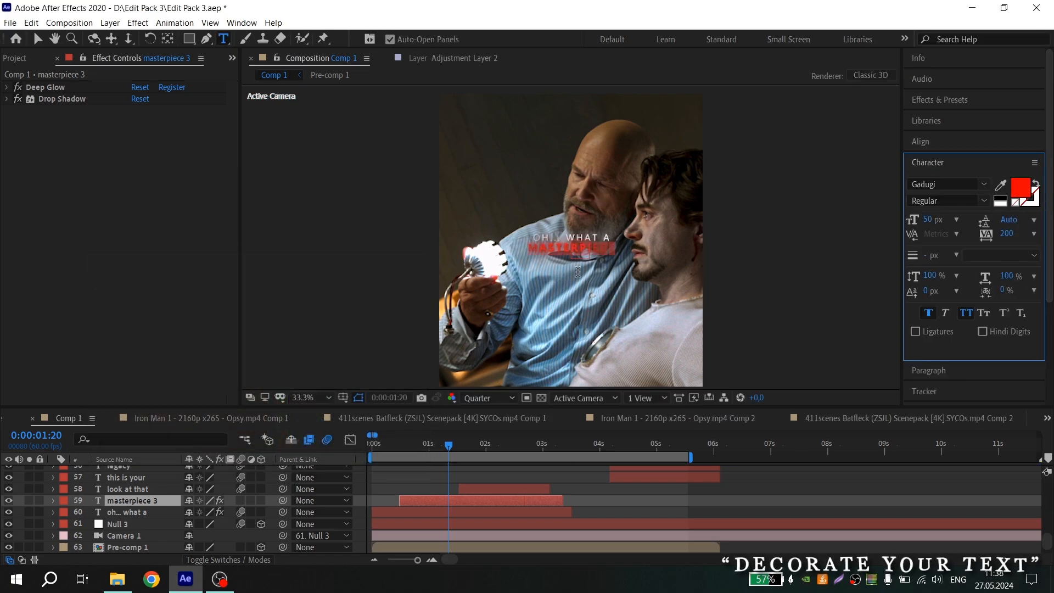
# Swap the fill and stroke of the masterpiece 3 text and set the stroke width to 2 px
pyautogui.click(1038, 185)
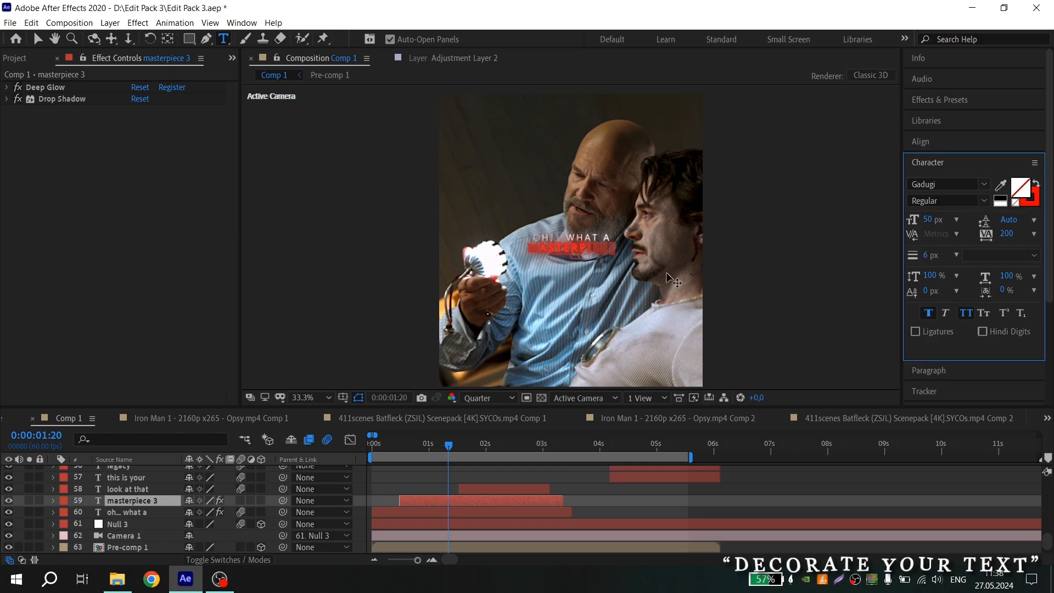
pyautogui.click(929, 258)
pyautogui.write('2')
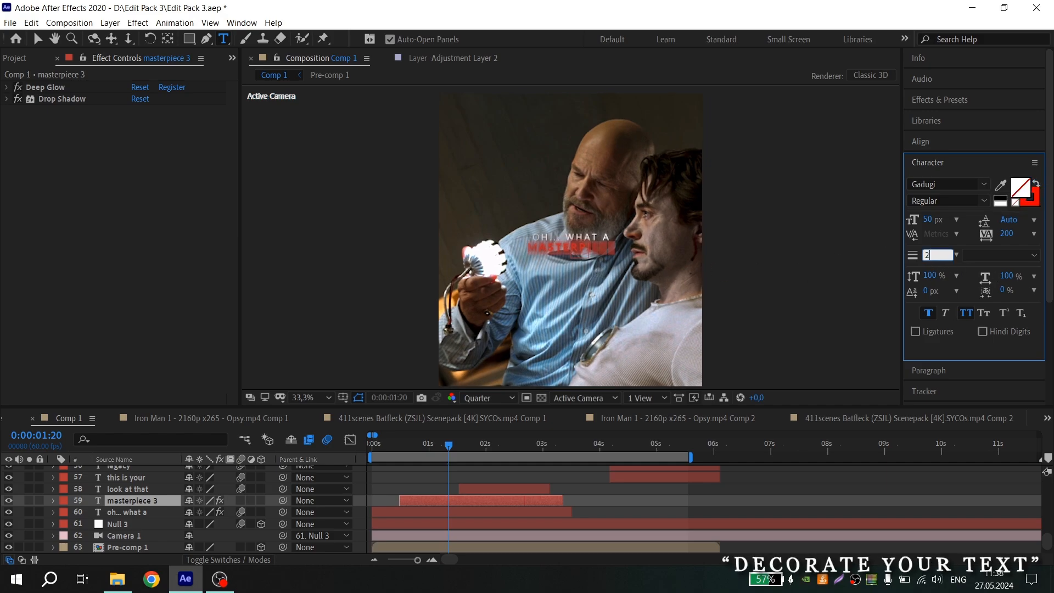
pyautogui.press('Return')
# Switch the preview to Full resolution and set the masterpiece 3 text fill colour to white
pyautogui.click(490, 397)
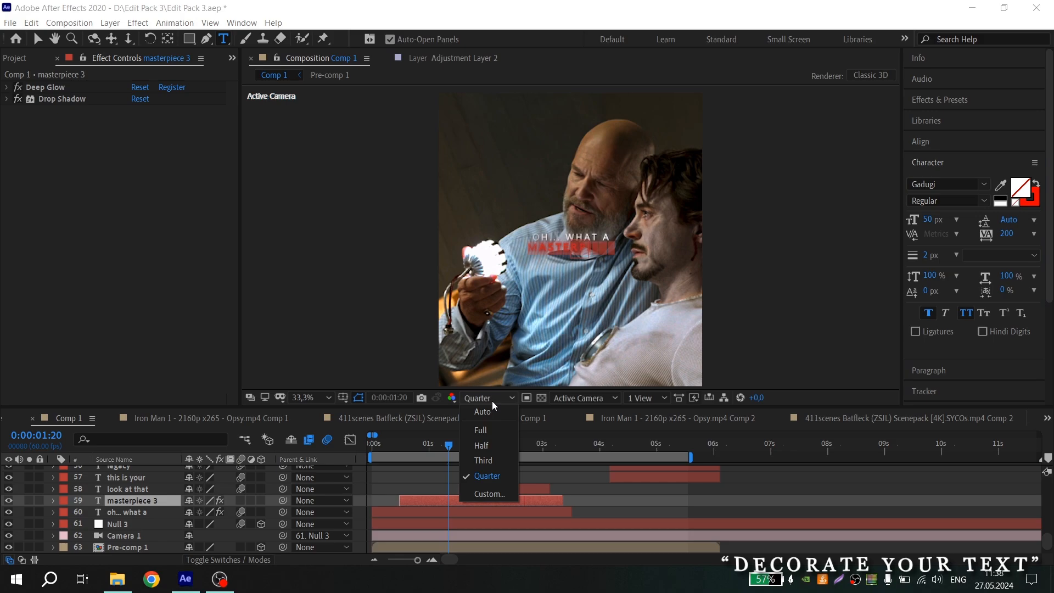
pyautogui.click(489, 434)
pyautogui.press('/')
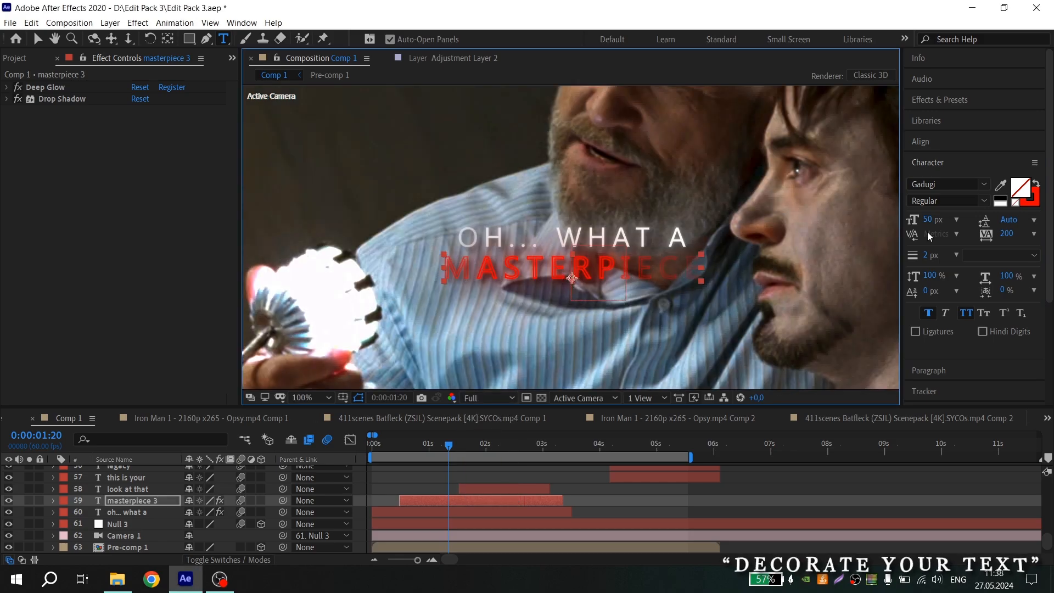
pyautogui.click(1023, 196)
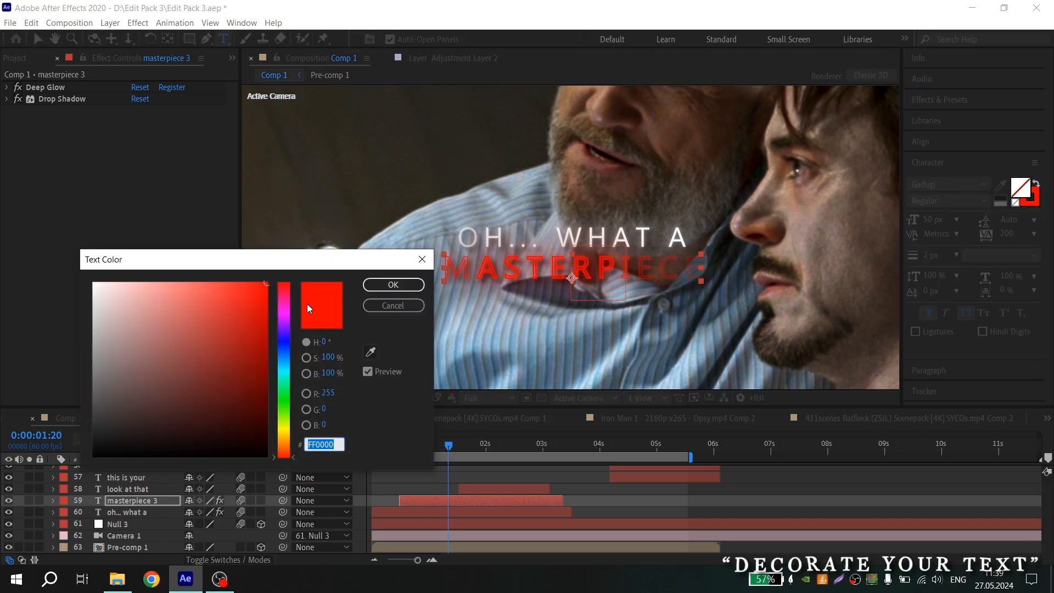
pyautogui.click(94, 283)
pyautogui.click(375, 284)
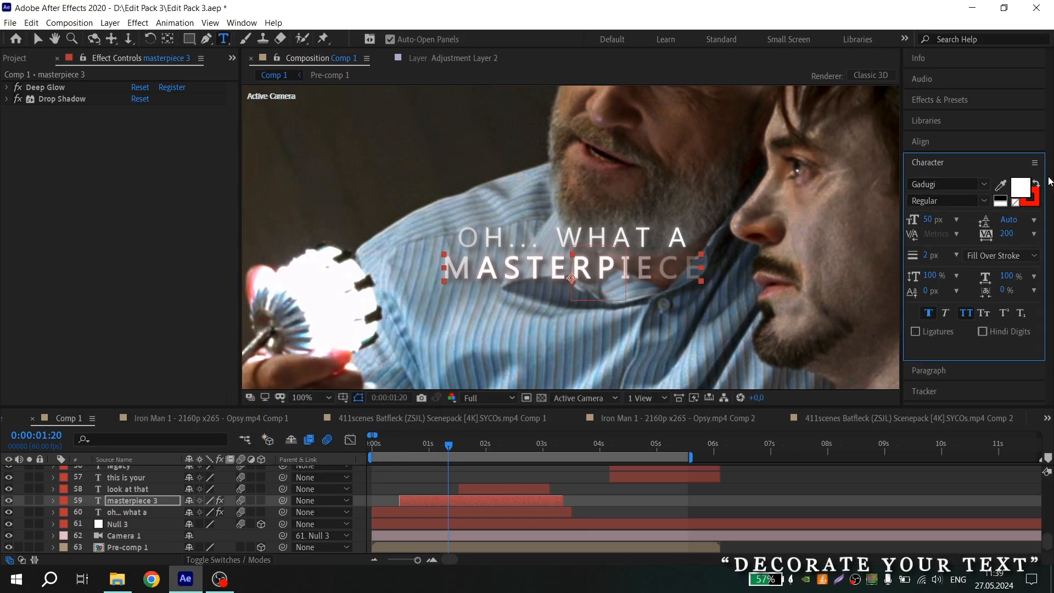
# Swap the fill and stroke colours of masterpiece 3 again and re-enter the 2 px stroke width
pyautogui.click(1037, 184)
pyautogui.click(946, 254)
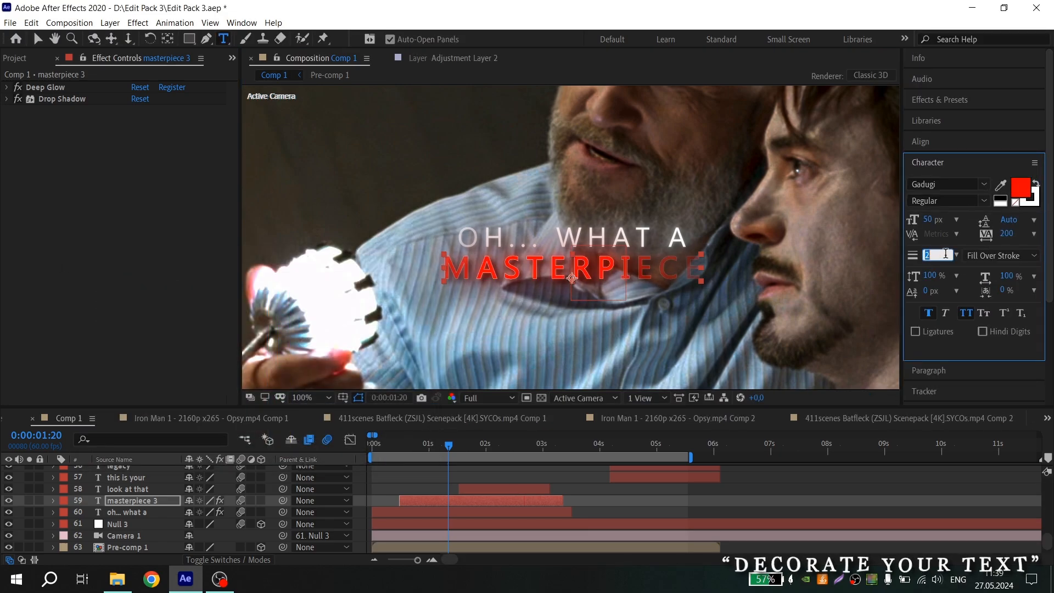
pyautogui.press('Return')
# Select the dog text layer's text and change its font to Beau Rivage
pyautogui.scroll(-2, 624, 302)
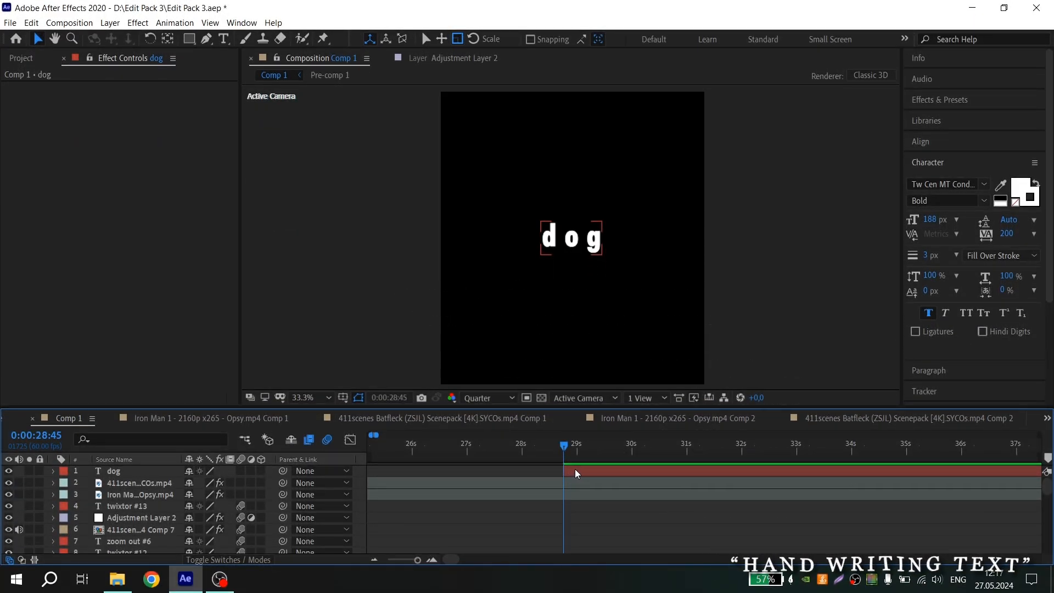
pyautogui.doubleClick(583, 474)
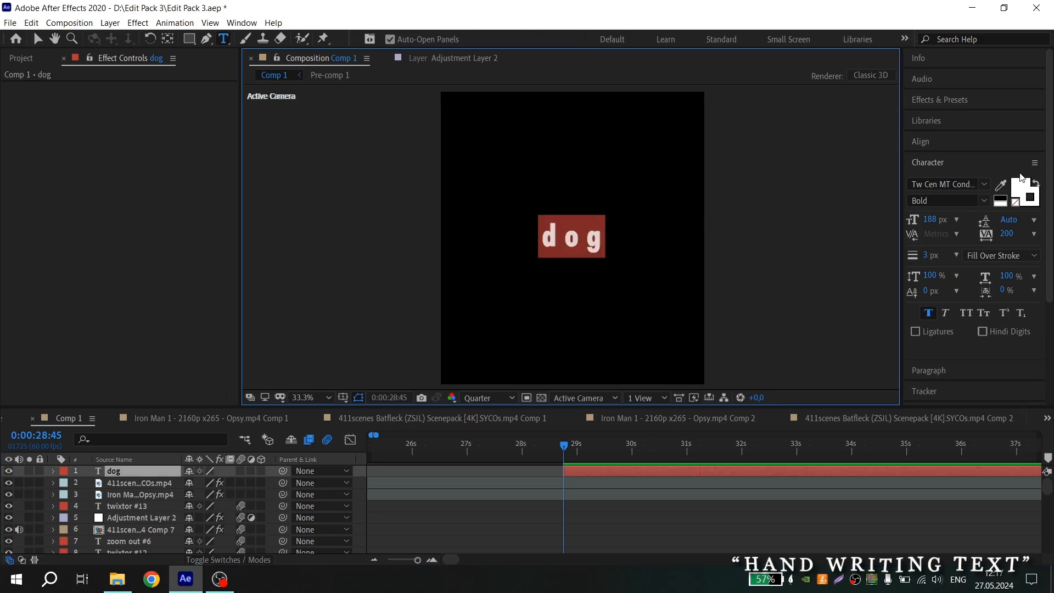
pyautogui.click(986, 184)
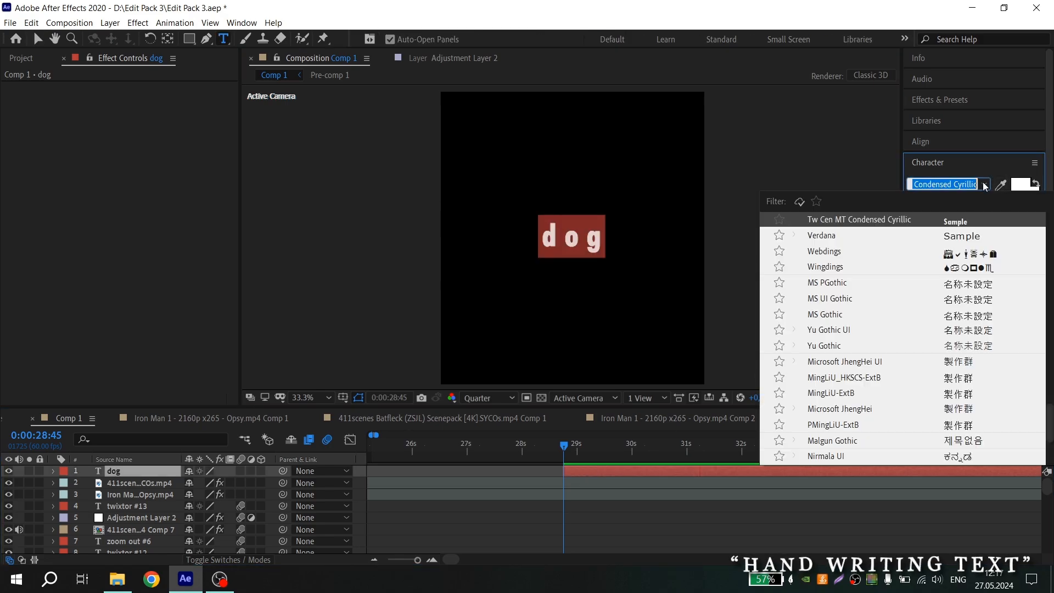
pyautogui.scroll(15, 890, 325)
pyautogui.click(884, 331)
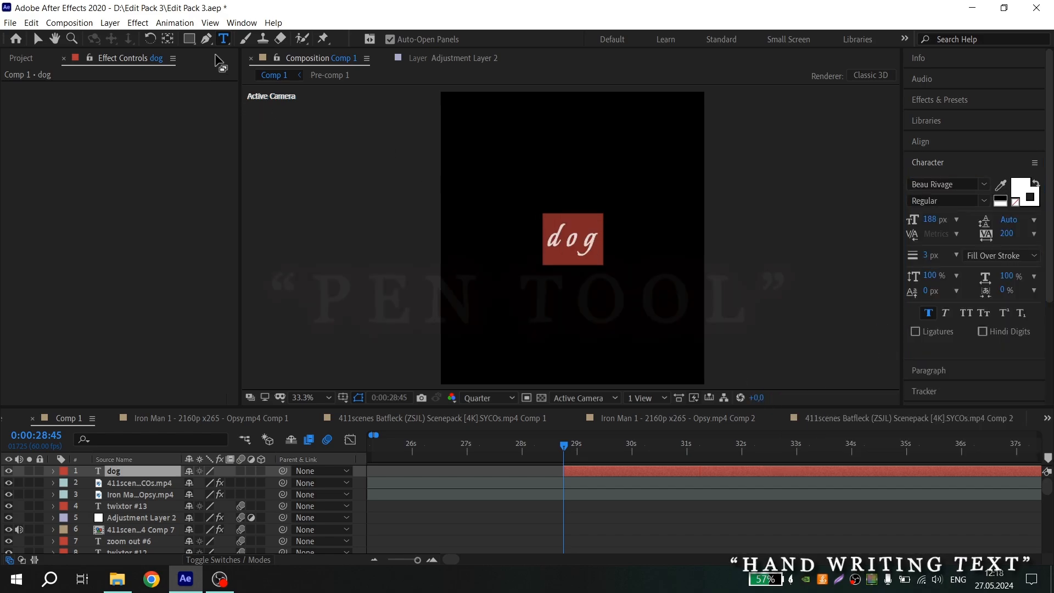
# Pick the Pen tool, zoom into the dog text and switch the preview resolution to Full
pyautogui.click(207, 39)
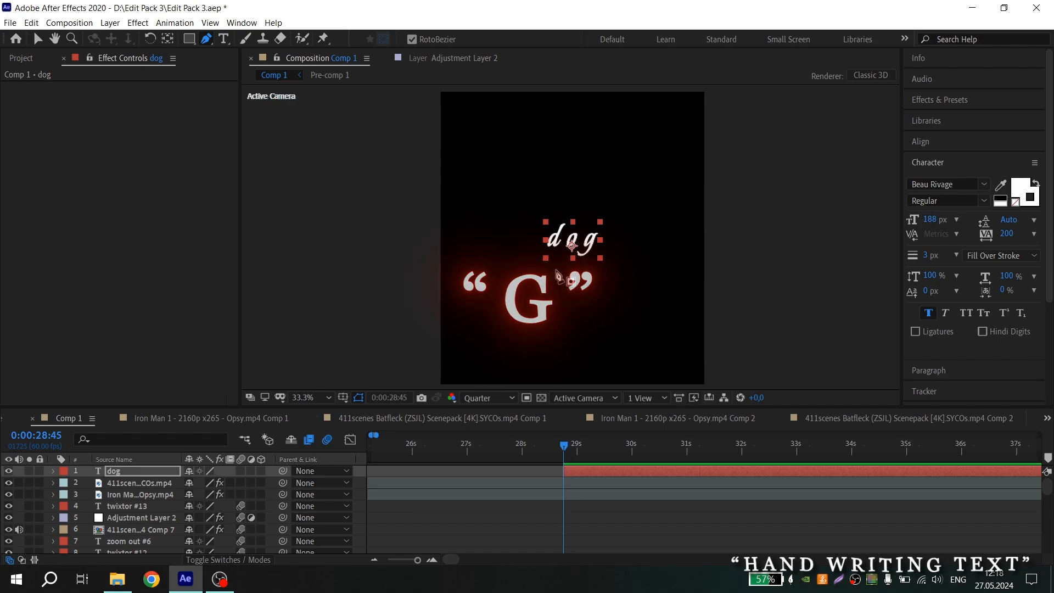
pyautogui.scroll(3, 576, 238)
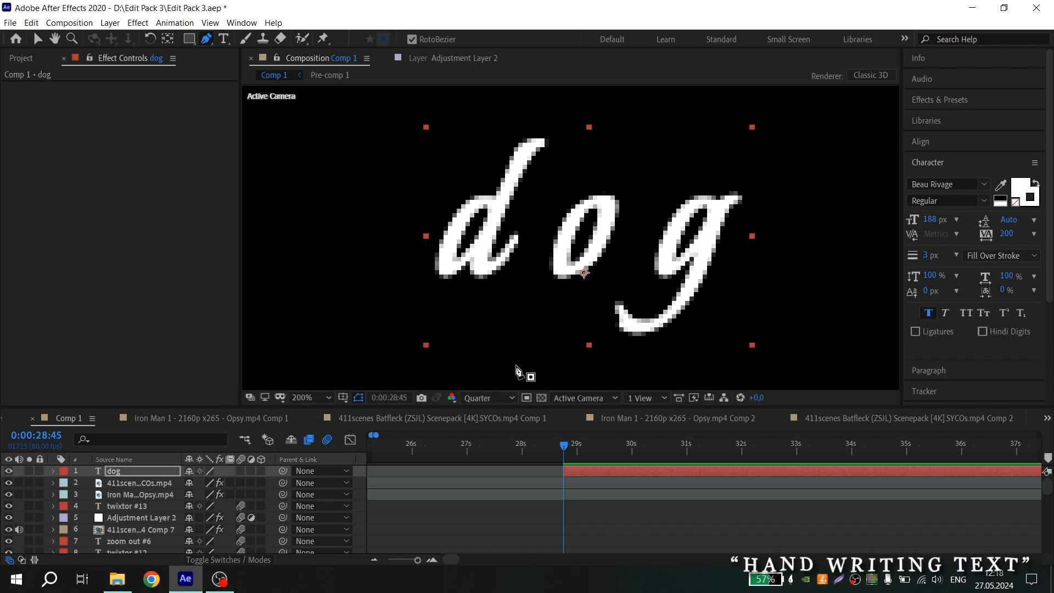
pyautogui.click(495, 396)
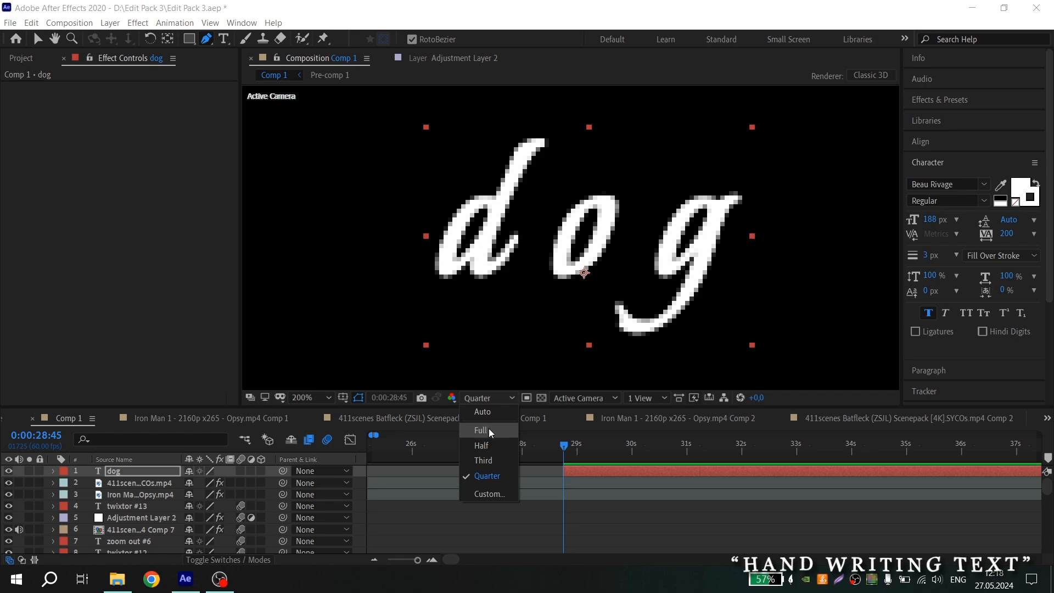
pyautogui.click(486, 432)
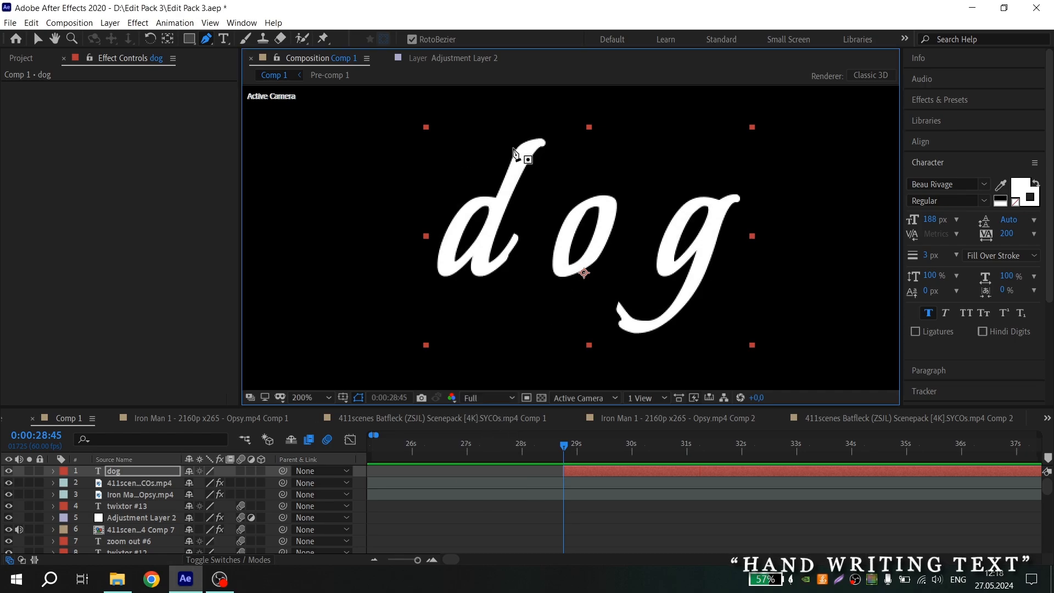
# Trace the letter d of the dog text with a Pen mask path following its handwriting stroke
pyautogui.scroll(1, 470, 142)
pyautogui.click(612, 144)
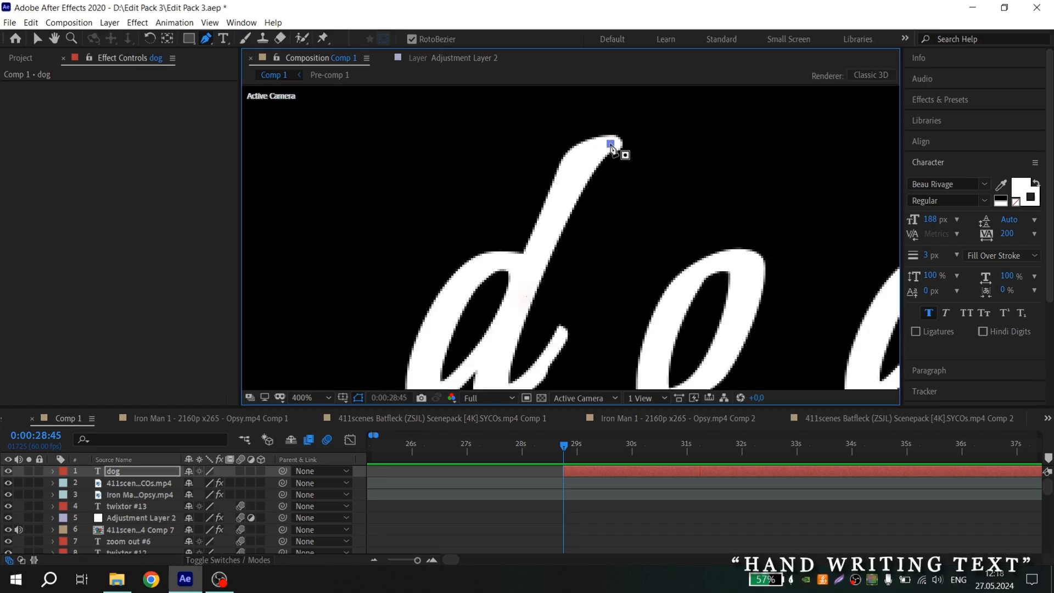
pyautogui.click(582, 157)
pyautogui.click(546, 225)
pyautogui.click(528, 265)
pyautogui.click(499, 361)
pyautogui.moveTo(501, 352); pyautogui.dragTo(534, 287)
pyautogui.click(564, 179)
pyautogui.click(537, 173)
pyautogui.click(503, 179)
pyautogui.click(473, 214)
pyautogui.click(444, 272)
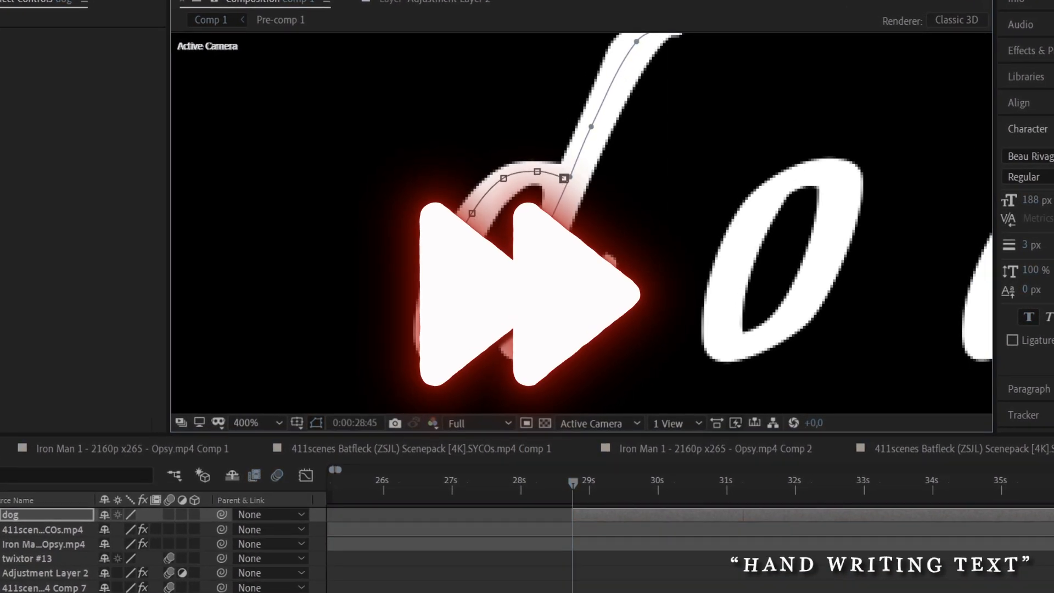
# Trace the letter o with a Pen mask path along its stroke
pyautogui.moveTo(678, 201); pyautogui.dragTo(577, 221)
pyautogui.click(707, 195)
pyautogui.click(664, 219)
pyautogui.click(640, 260)
pyautogui.click(631, 370)
# Trace the letter g with a Pen mask path along its stroke
pyautogui.click(742, 202)
pyautogui.scroll(-1, 687, 247)
pyautogui.click(710, 239)
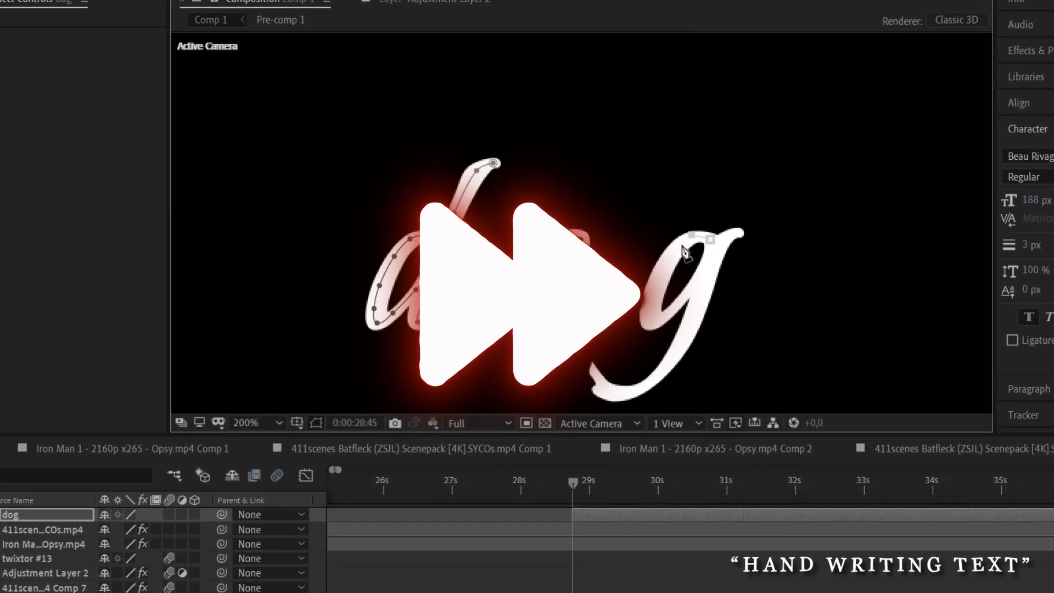
pyautogui.click(656, 282)
pyautogui.click(737, 233)
pyautogui.click(661, 376)
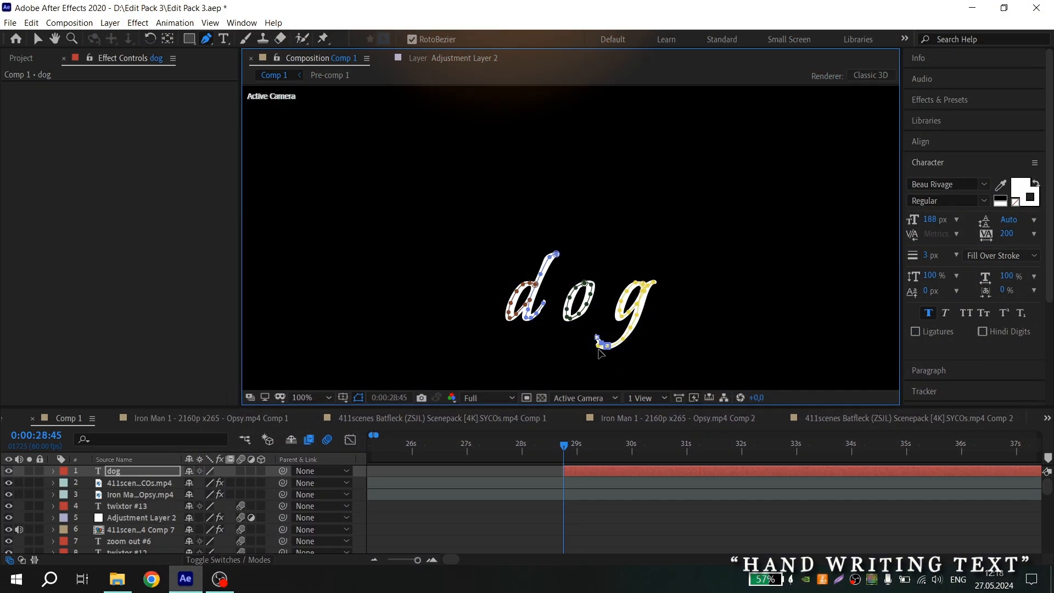
# Apply the Stroke effect from Effects & Presets to the dog layer
pyautogui.click(945, 99)
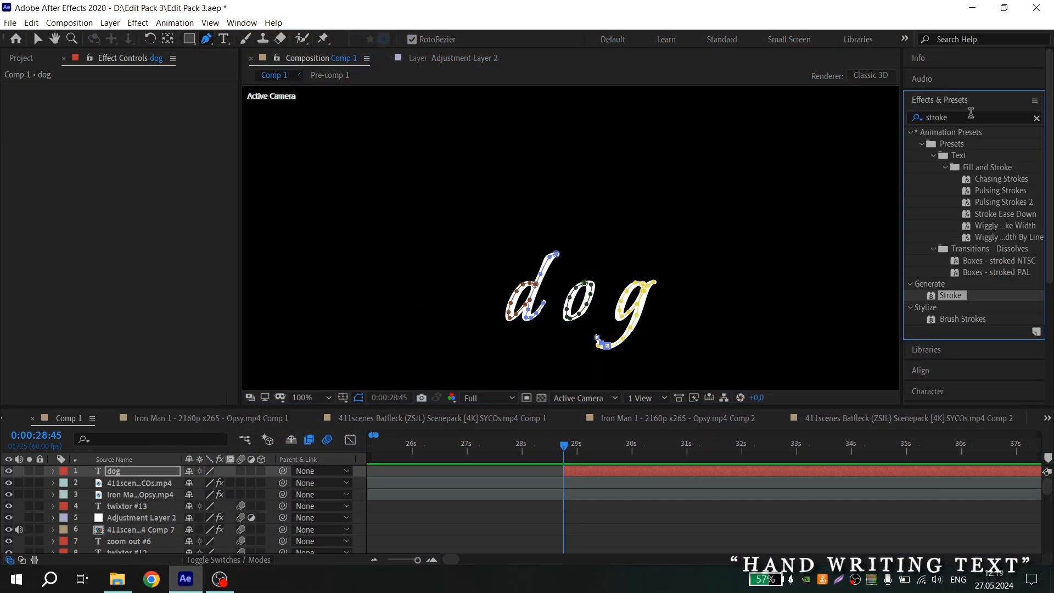
pyautogui.moveTo(949, 295); pyautogui.dragTo(603, 471)
# Enable All Masks in the Stroke effect and set its Paint Style to Reveal Original Image
pyautogui.press('v')
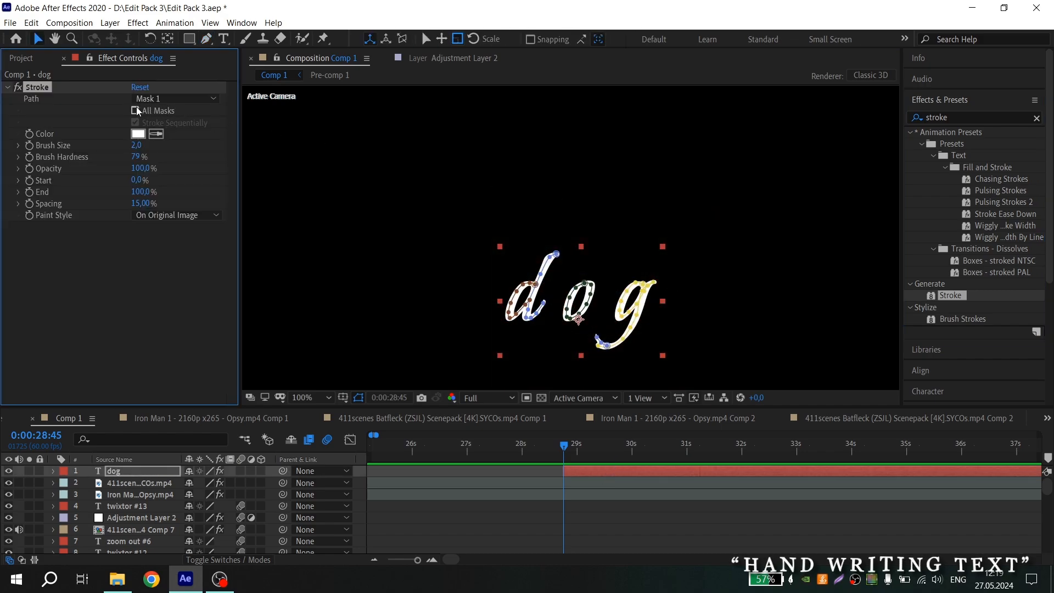
pyautogui.click(135, 110)
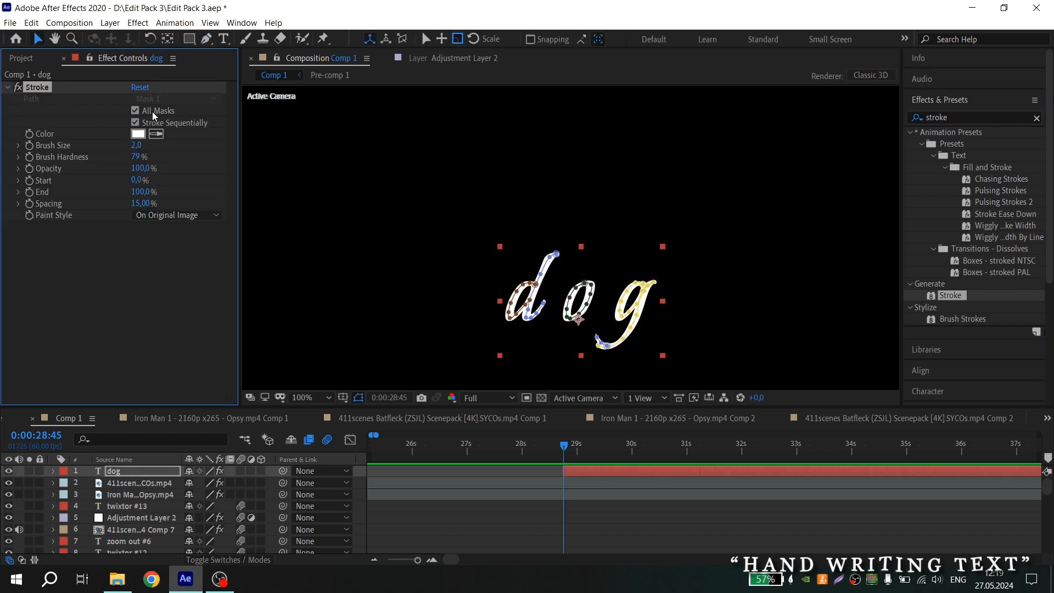
pyautogui.click(172, 218)
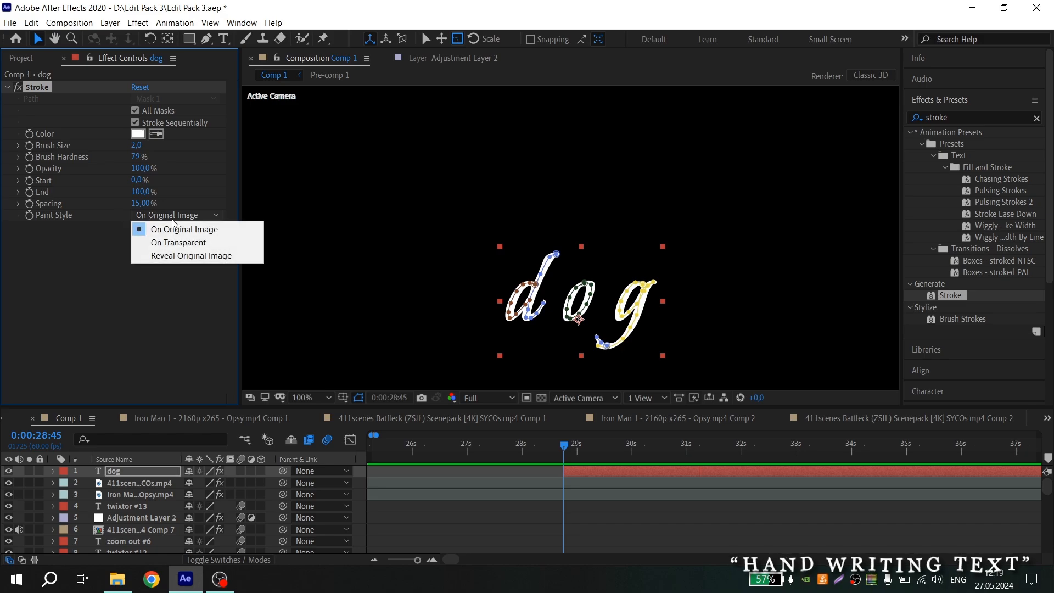
pyautogui.click(193, 256)
# Set the Stroke Brush Size to 10
pyautogui.click(137, 146)
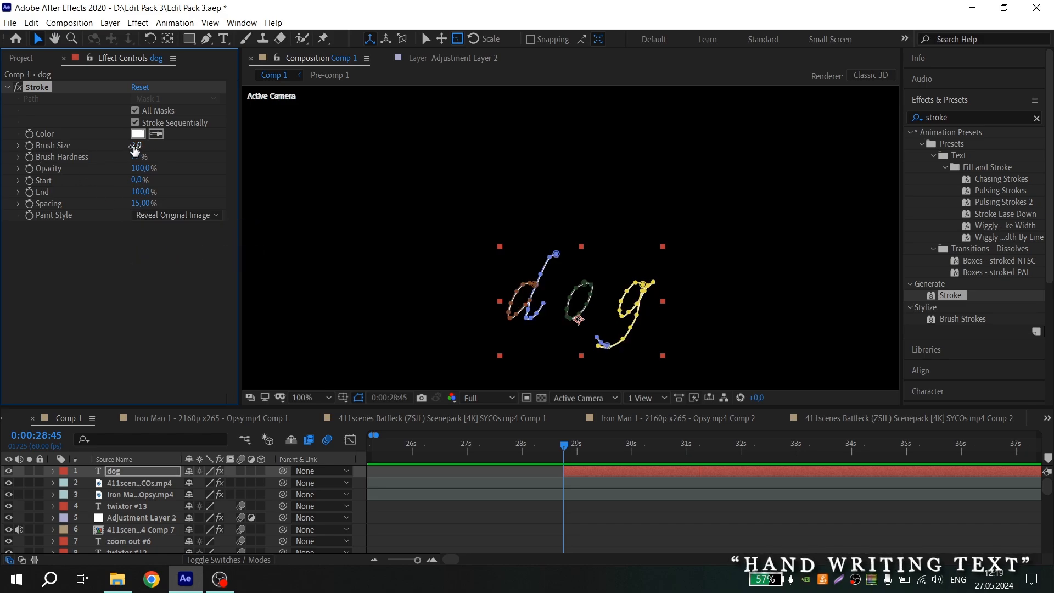
pyautogui.write('10')
pyautogui.press('Return')
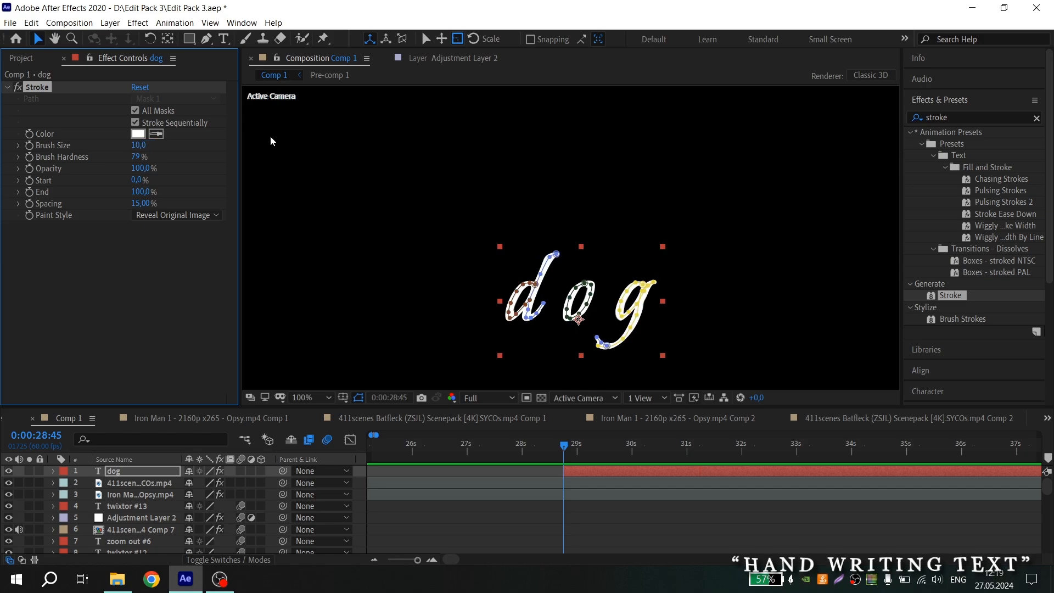
# Keyframe the Stroke End from 0% at 0:00:28:45 to 100% at 0:00:30:38
pyautogui.click(29, 193)
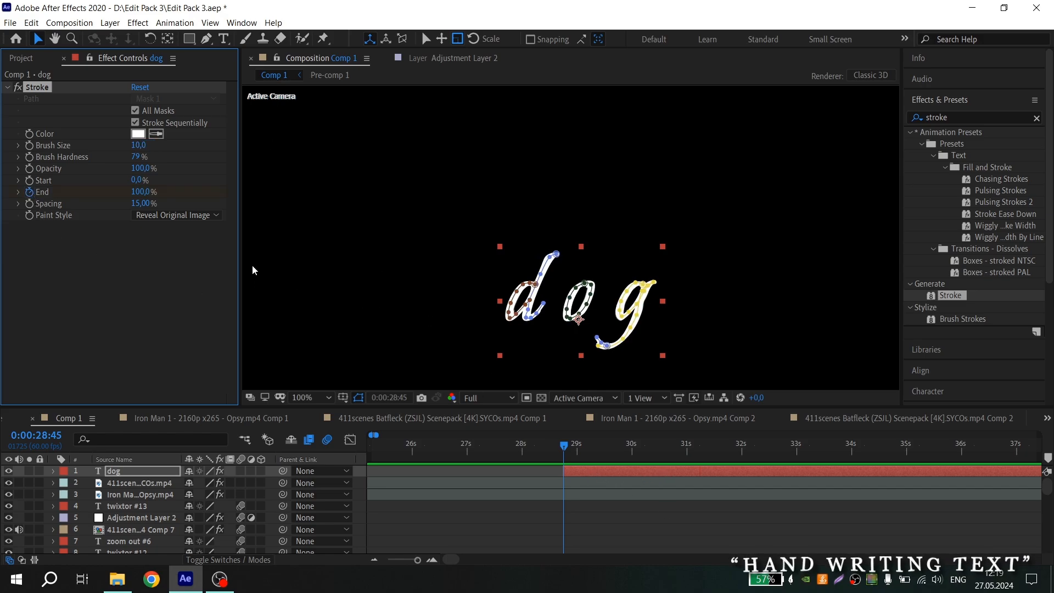
pyautogui.moveTo(139, 192); pyautogui.dragTo(71, 231)
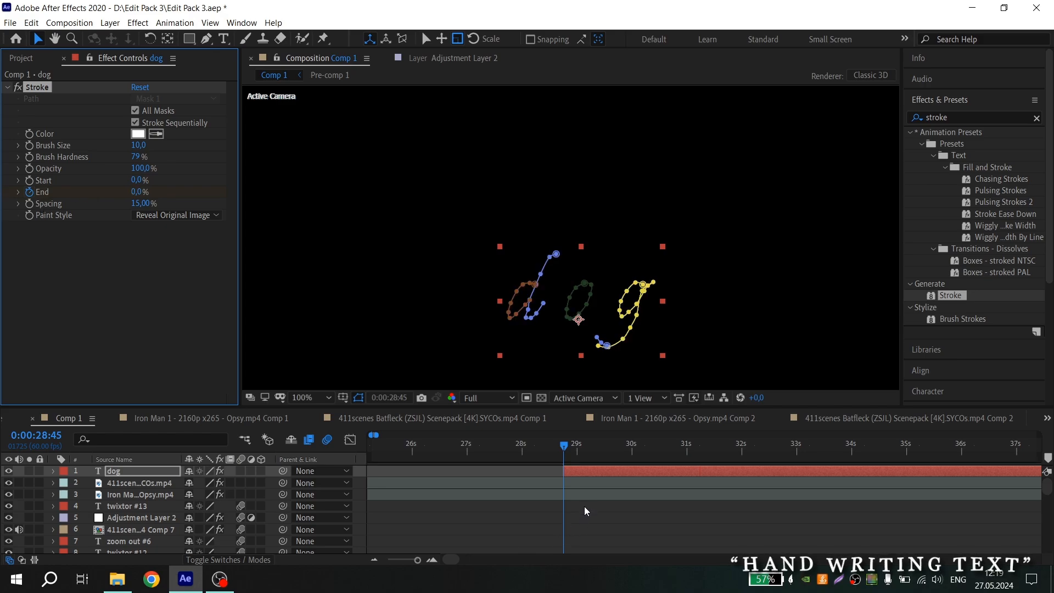
pyautogui.moveTo(579, 449); pyautogui.dragTo(668, 448)
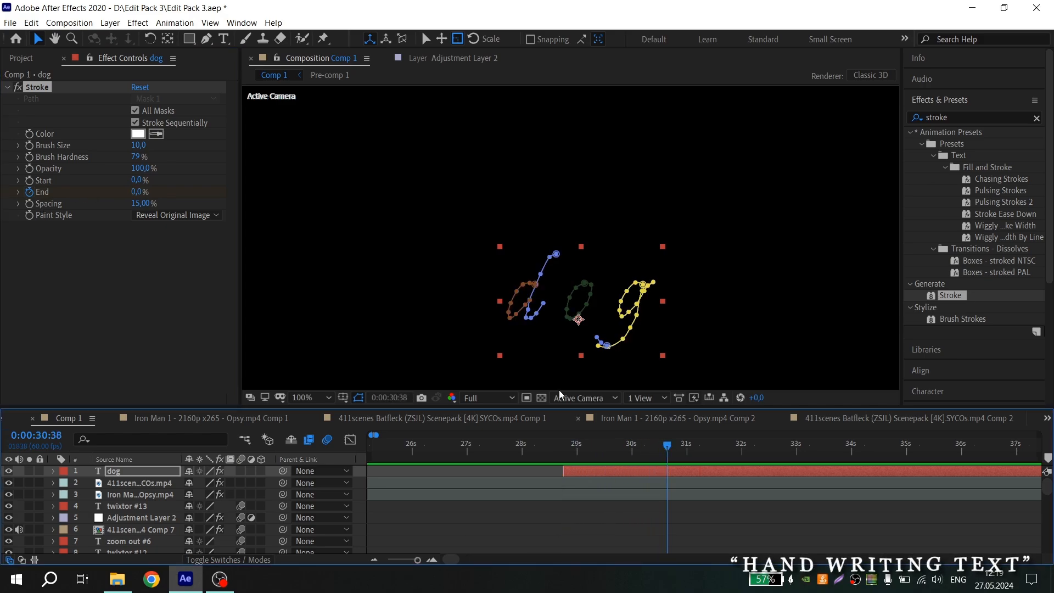
pyautogui.moveTo(138, 191); pyautogui.dragTo(365, 286)
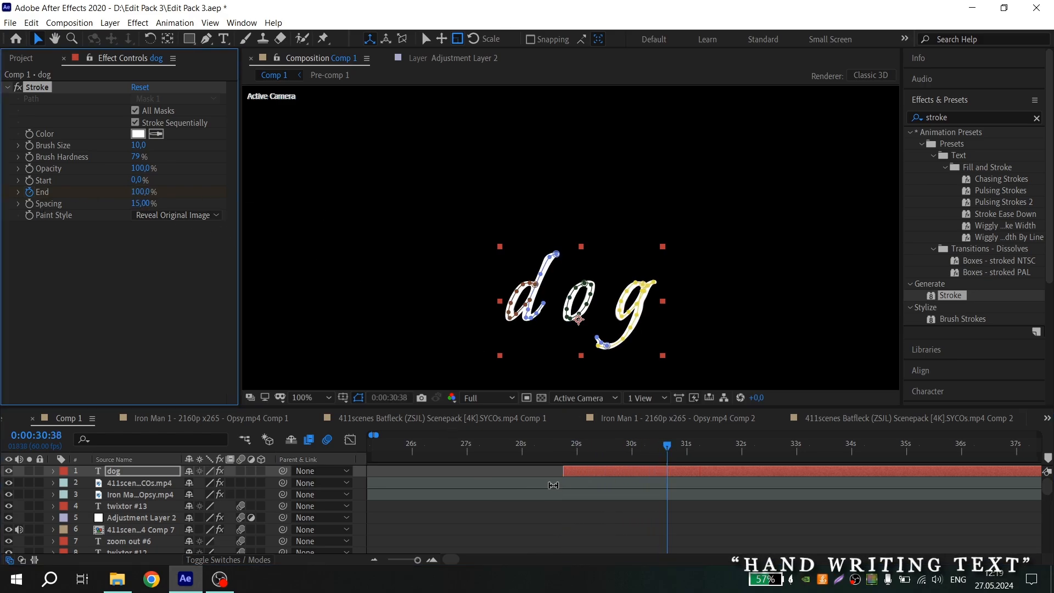
# Reveal the End keyframes, select both and apply Easy Ease
pyautogui.press('u')
pyautogui.moveTo(542, 488); pyautogui.dragTo(736, 499)
pyautogui.press('F9')
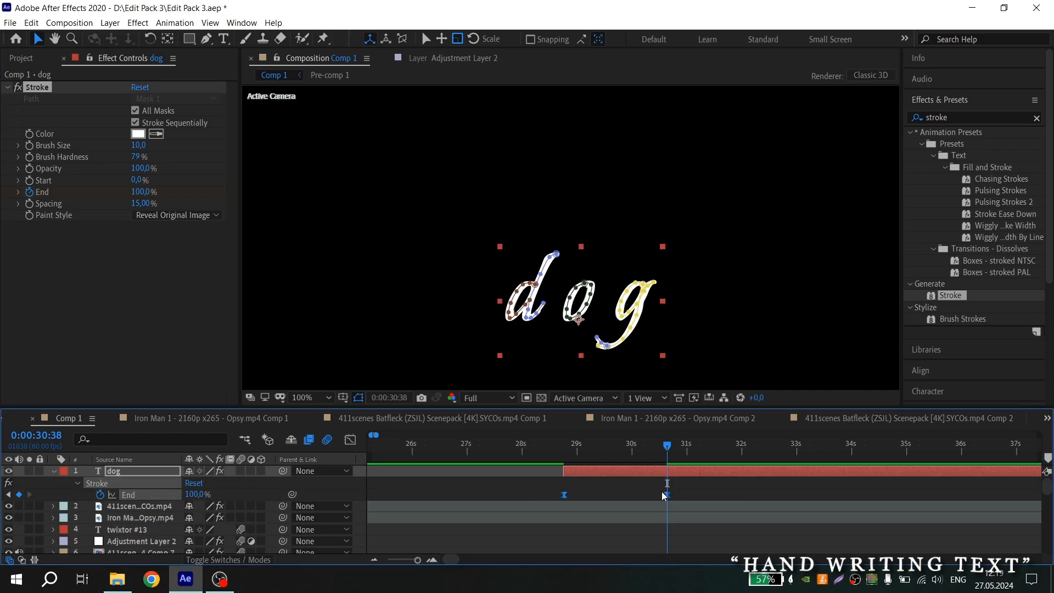
# Open the speed graph for End and stretch the last keyframe's influence handle so the write-on peaks early
pyautogui.click(357, 442)
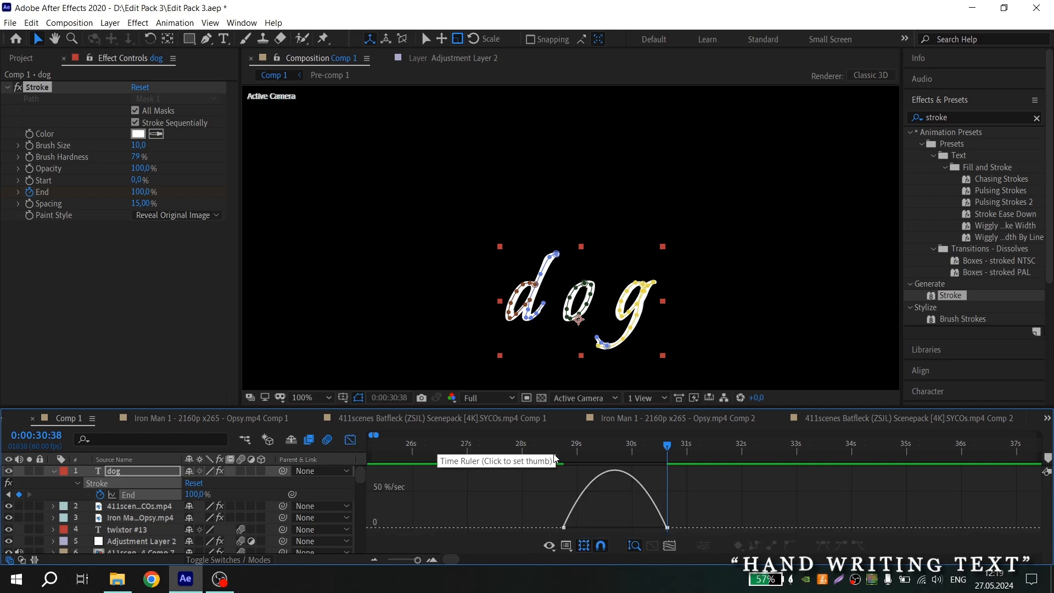
pyautogui.click(567, 546)
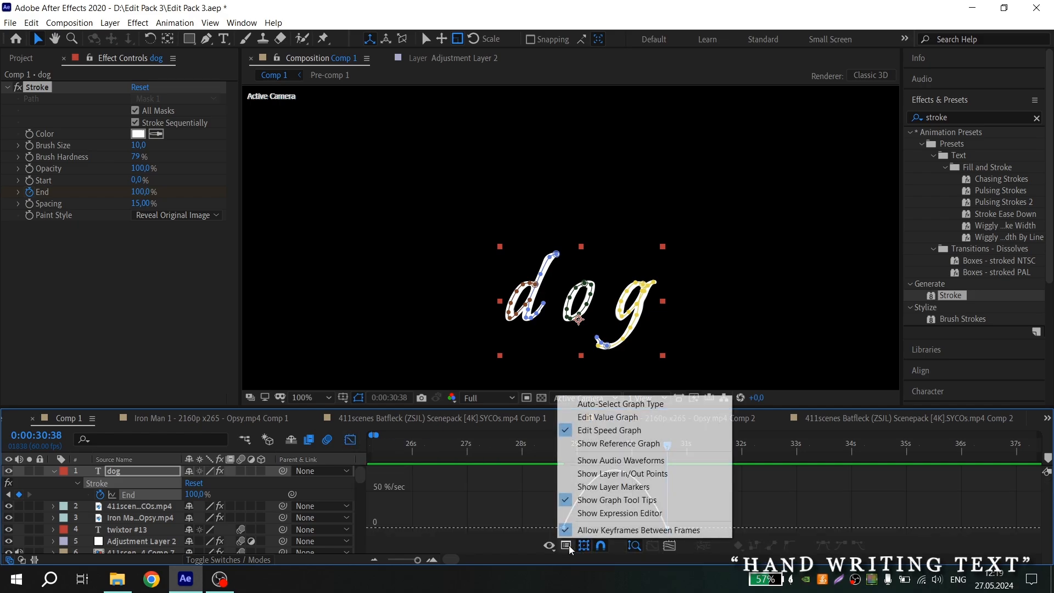
pyautogui.click(600, 430)
pyautogui.scroll(2, 612, 526)
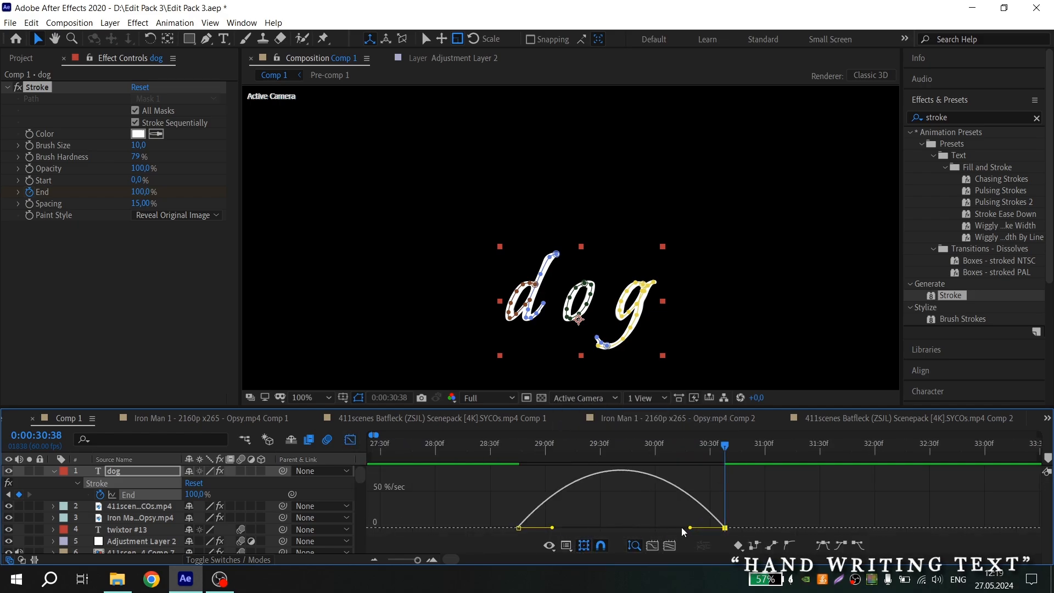
pyautogui.moveTo(686, 527); pyautogui.dragTo(651, 528)
# Return to the start of the stroke animation and preview it
pyautogui.click(507, 445)
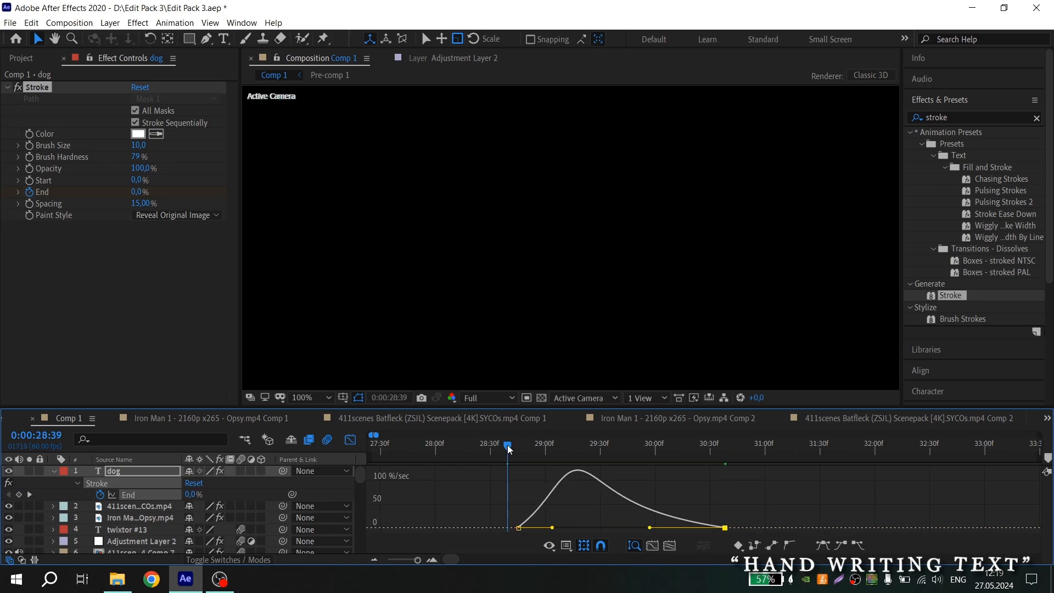
pyautogui.press('space')
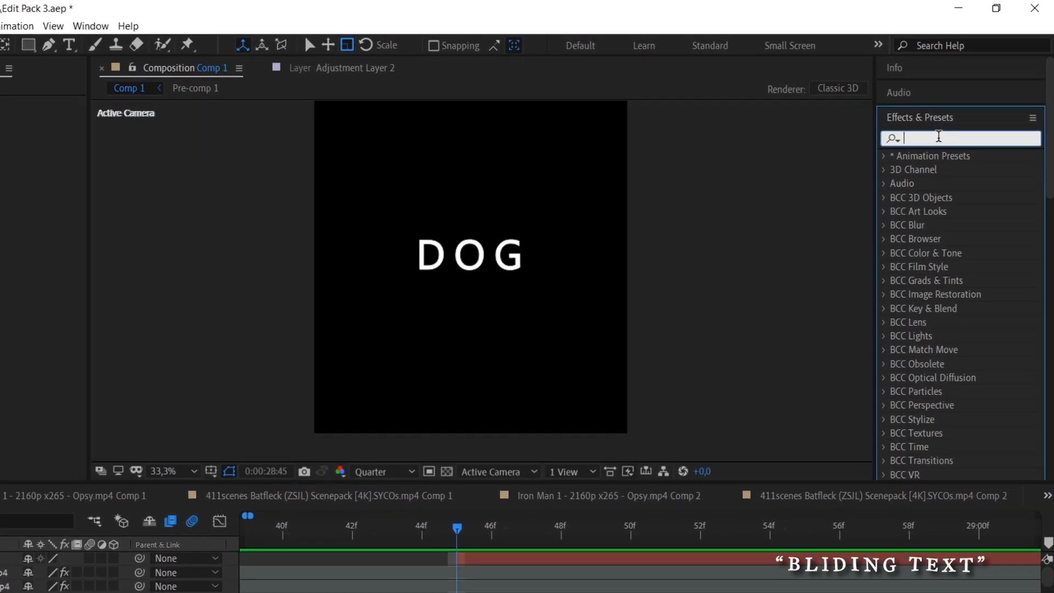
# Search Effects & Presets for cc smear and apply CC Smear to the dog text layer
pyautogui.click(955, 117)
pyautogui.write('cc smear')
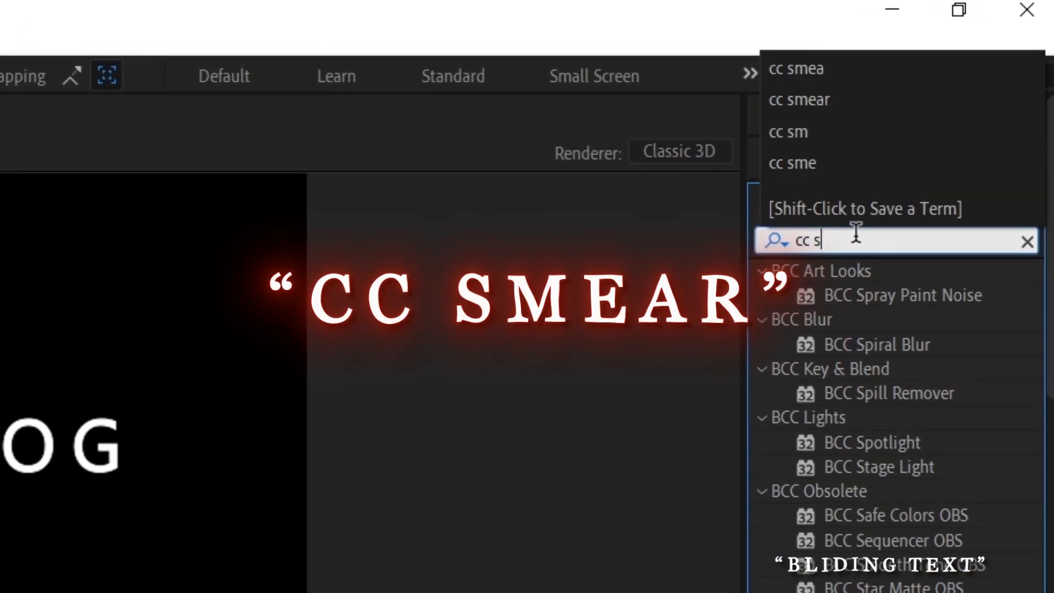
pyautogui.click(866, 287)
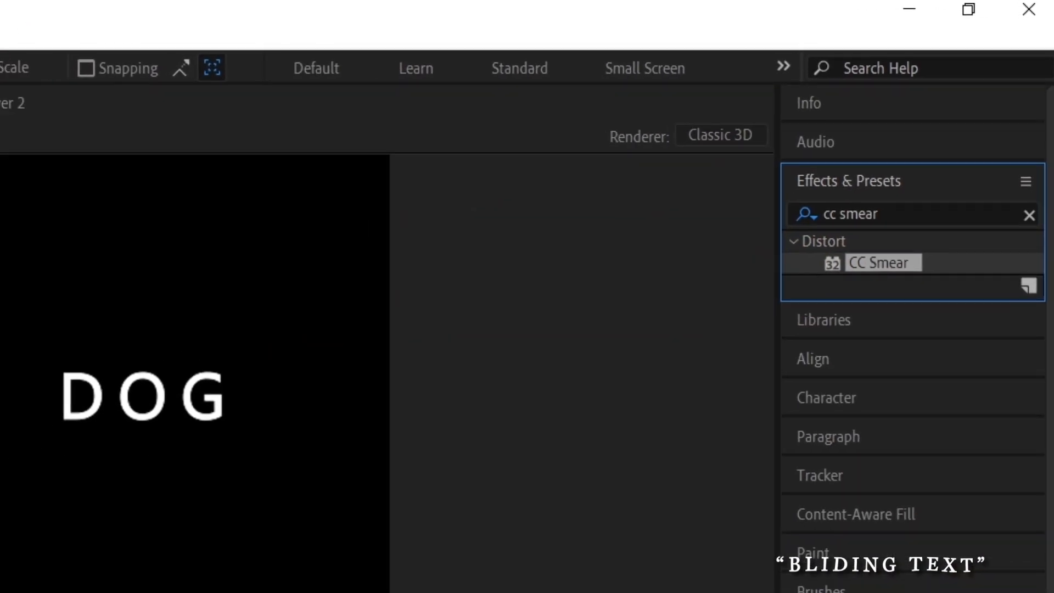
pyautogui.moveTo(879, 263)
pyautogui.mouseDown()
pyautogui.moveTo(504, 539)
pyautogui.moveTo(516, 538)
pyautogui.mouseUp()
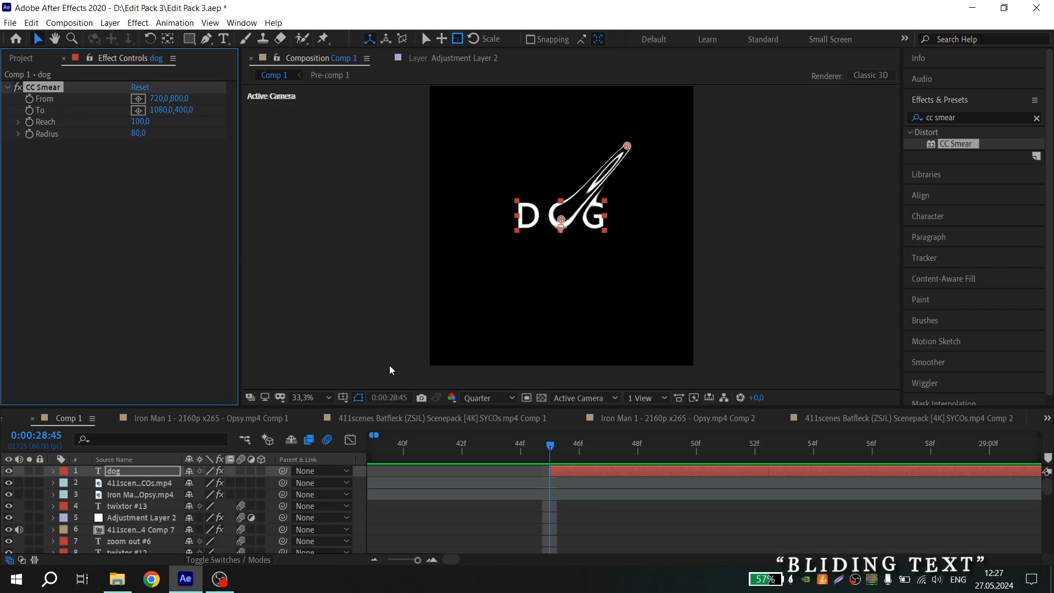
# Place the CC Smear From point at the D's left edge and the To point below the frame
pyautogui.click(137, 100)
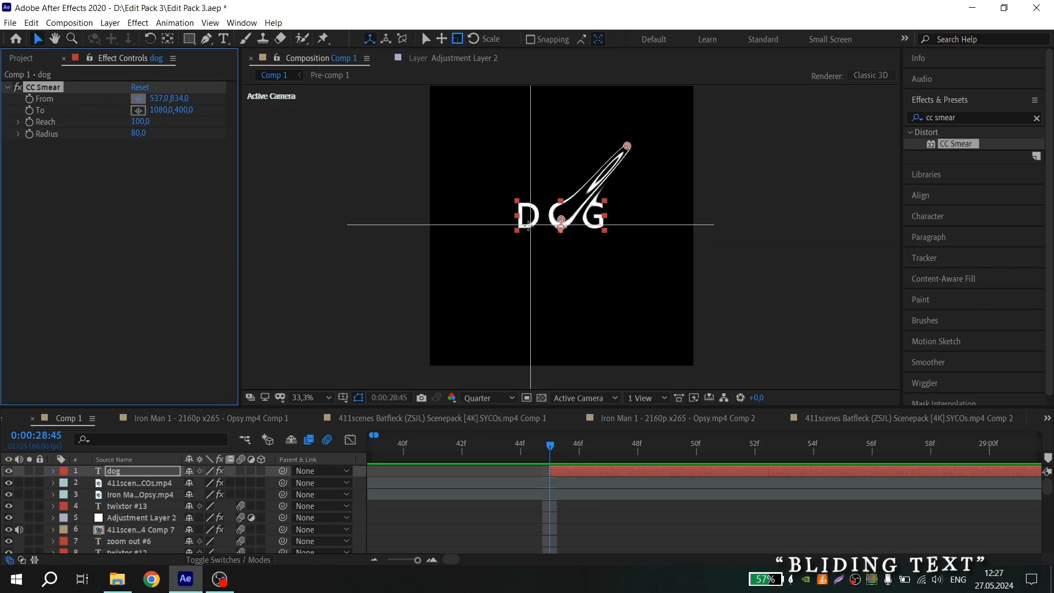
pyautogui.click(527, 226)
pyautogui.click(138, 110)
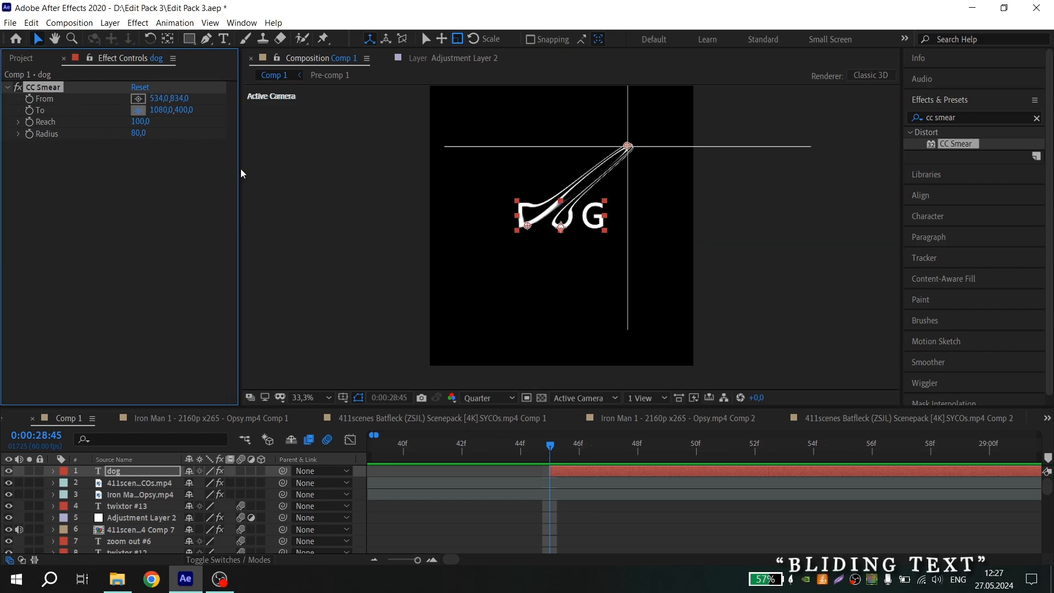
pyautogui.click(526, 375)
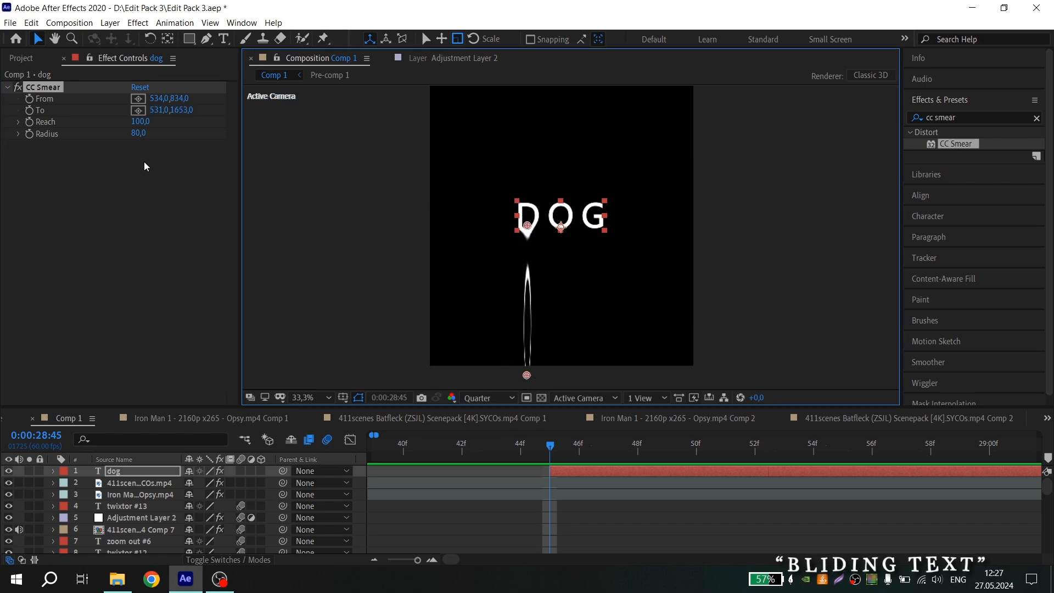
# Set the CC Smear Radius to 60
pyautogui.click(138, 134)
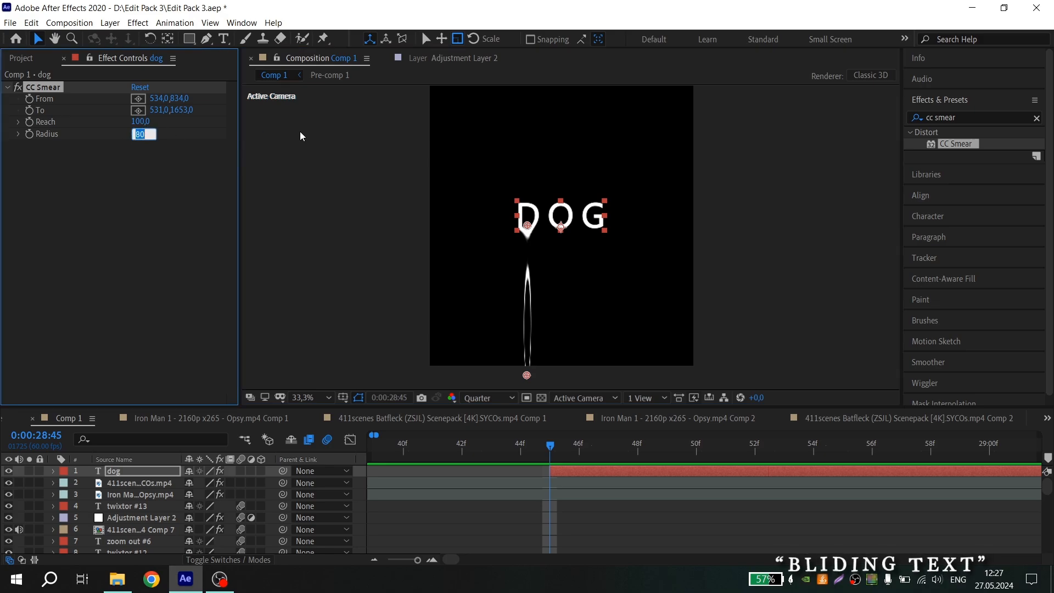
pyautogui.write('60')
pyautogui.press('Return')
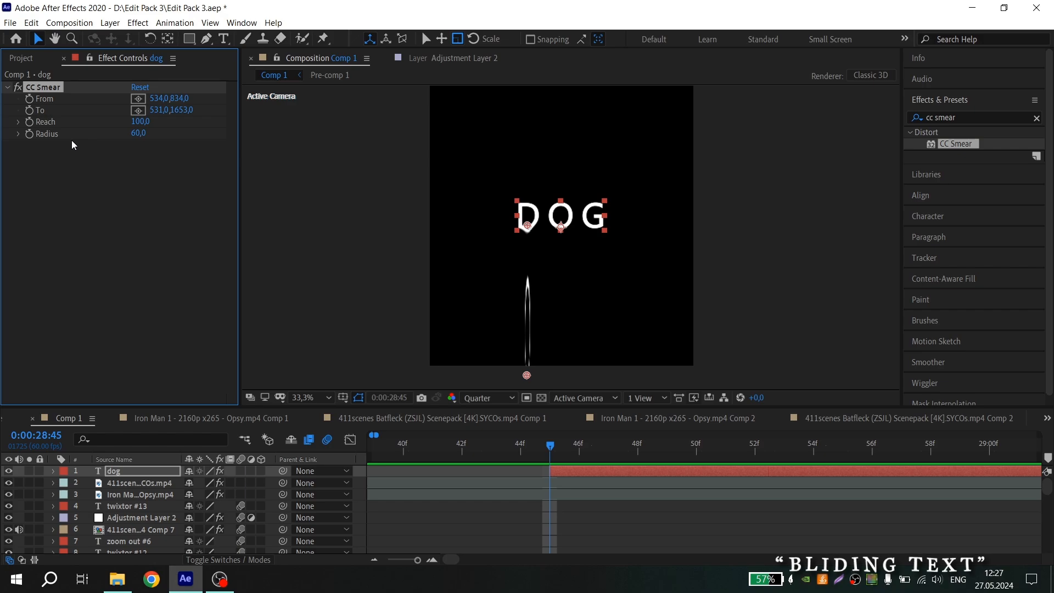
# Add a Reach keyframe and set Reach to 0 at 0:00:28:45
pyautogui.click(31, 122)
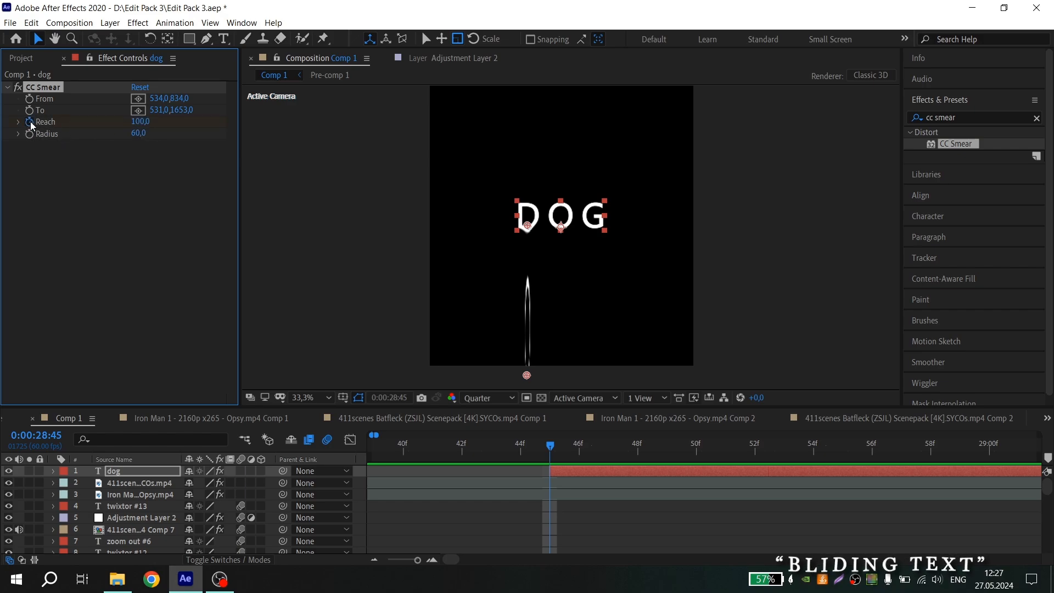
pyautogui.click(141, 122)
pyautogui.write('0')
pyautogui.press('Return')
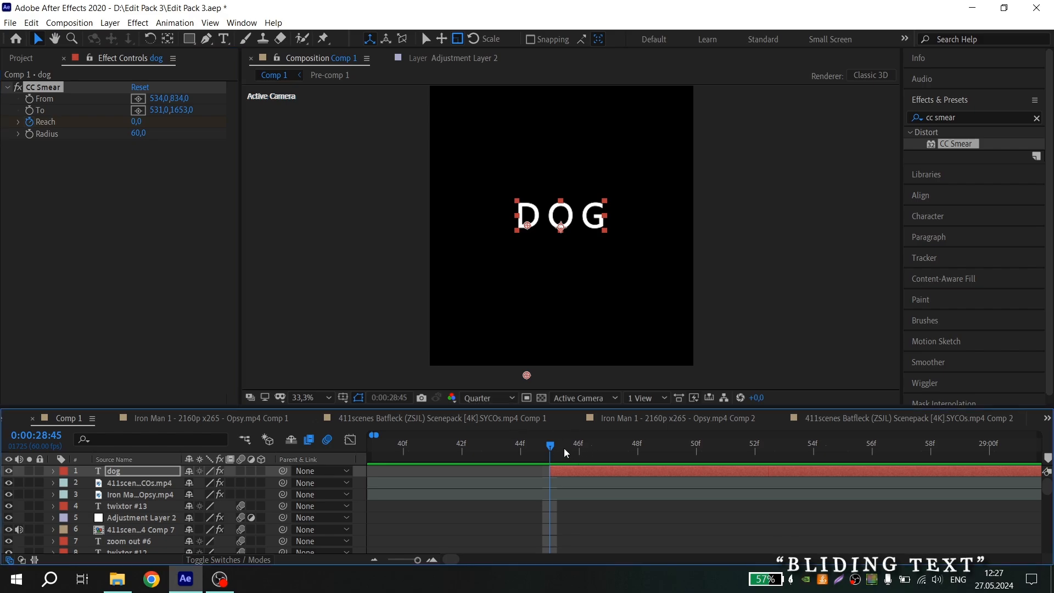
# Move to 0:00:28:55 and set Reach to about 227
pyautogui.moveTo(565, 448); pyautogui.dragTo(849, 448)
pyautogui.press('-')
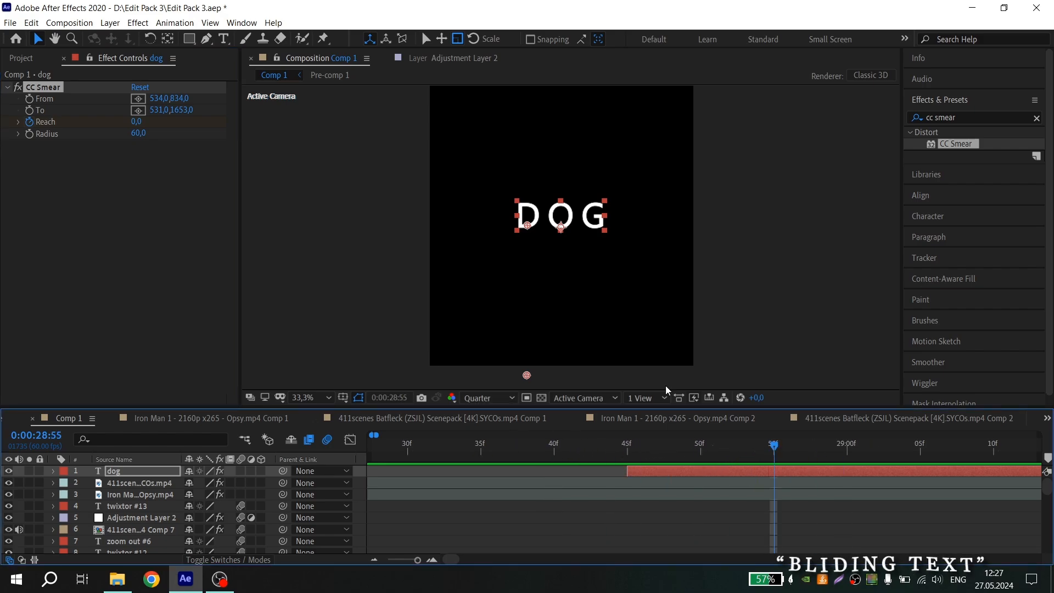
pyautogui.moveTo(143, 122); pyautogui.dragTo(297, 116)
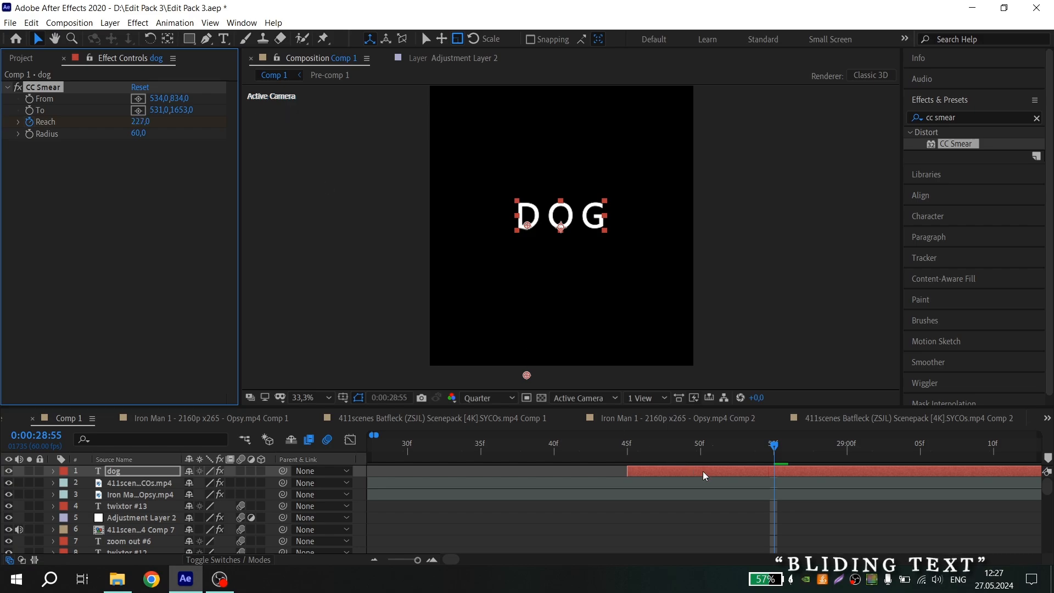
# Reveal the Reach keyframes, open the Speed Graph and adjust the easing influence of the Reach curve
pyautogui.press('u')
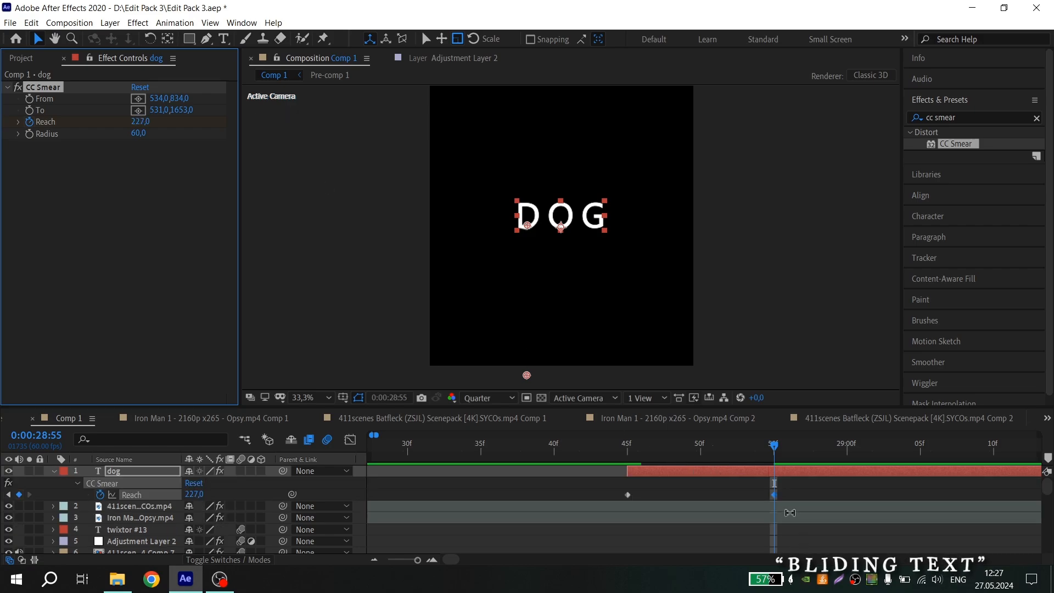
pyautogui.press('=')
pyautogui.scroll(-1, 805, 502)
pyautogui.moveTo(802, 490); pyautogui.dragTo(545, 502)
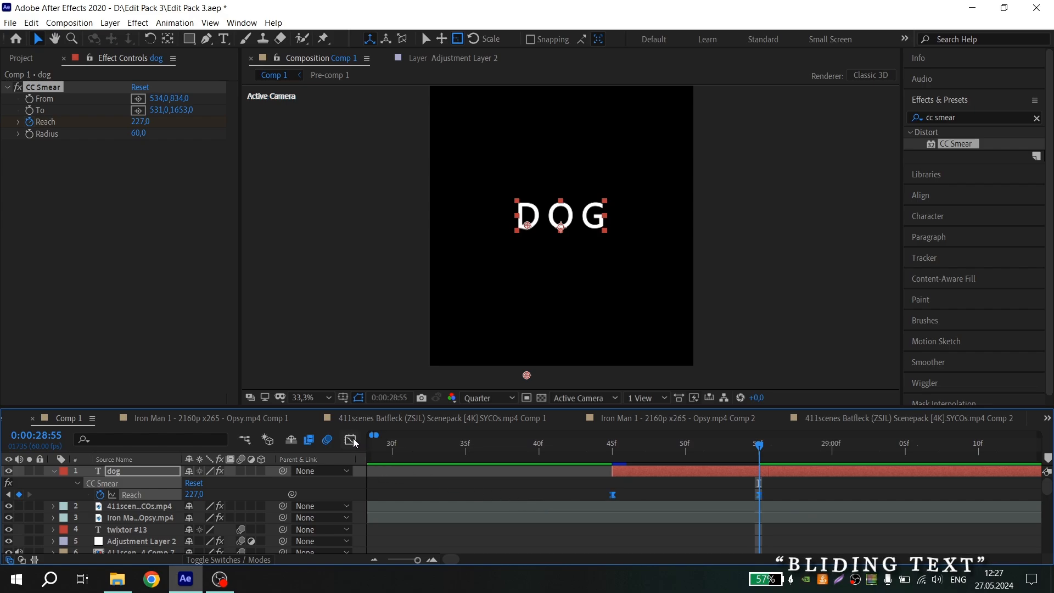
pyautogui.hotkey('shift', 'F3')
pyautogui.click(566, 545)
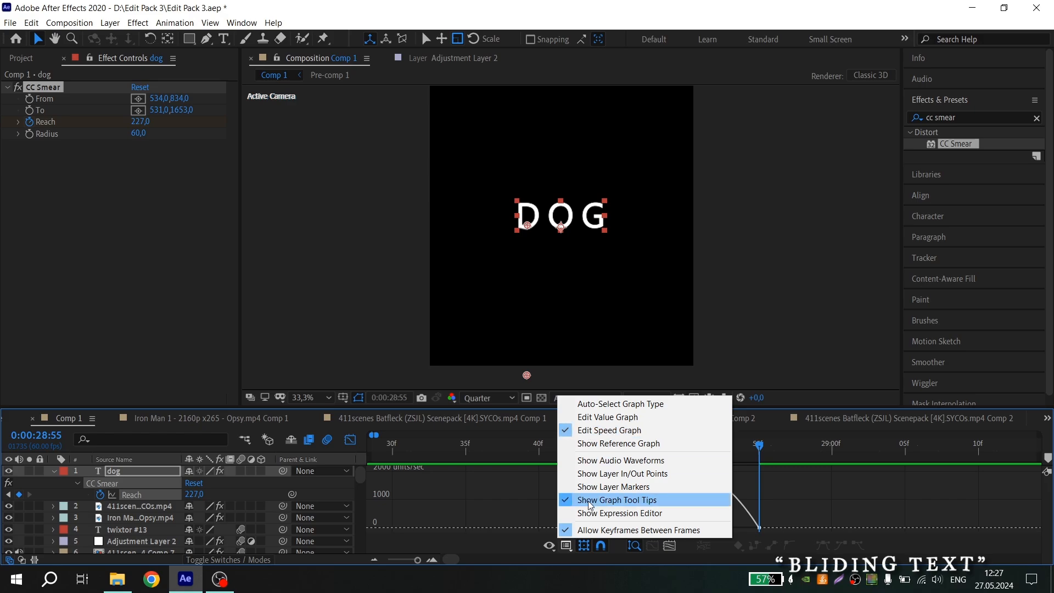
pyautogui.click(538, 502)
pyautogui.moveTo(813, 514); pyautogui.dragTo(704, 528)
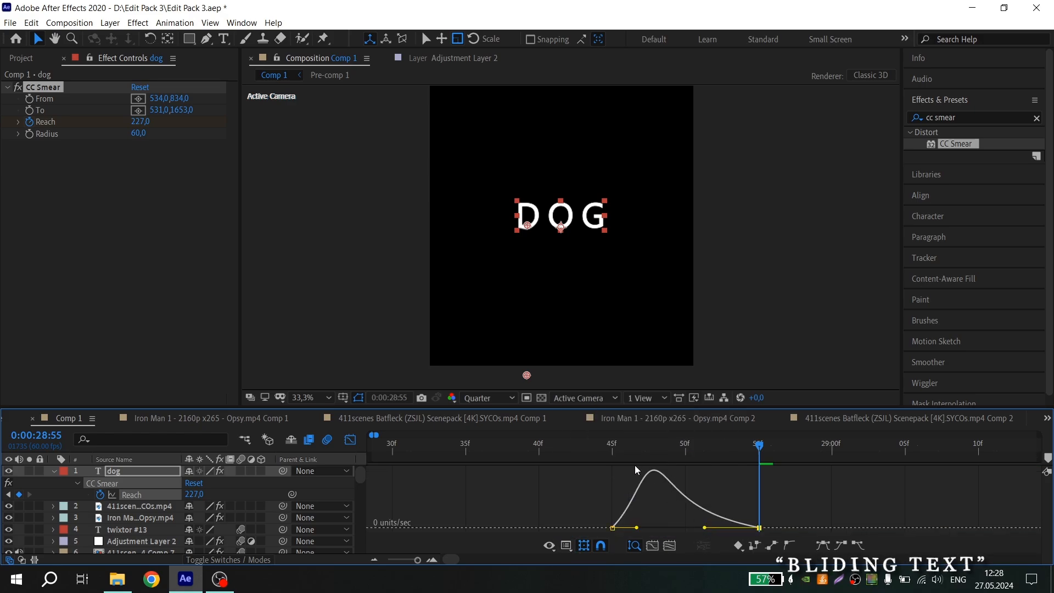
# Preview the sliding text animation from the first Reach keyframe
pyautogui.click(610, 446)
pyautogui.press('space')
pyautogui.press('space')
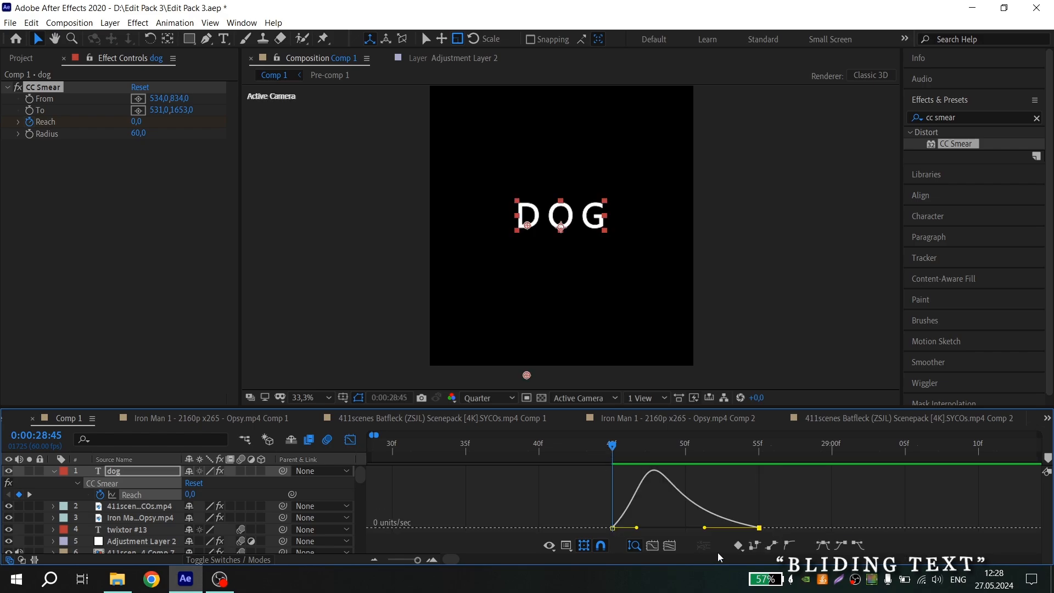
# Reshape the Reach speed curve's easing handles so the speed peak shifts toward the second keyframe
pyautogui.moveTo(672, 541)
pyautogui.mouseDown()
pyautogui.moveTo(589, 508)
pyautogui.moveTo(623, 528)
pyautogui.moveTo(664, 531)
pyautogui.mouseUp()
pyautogui.press('space')
pyautogui.click(583, 446)
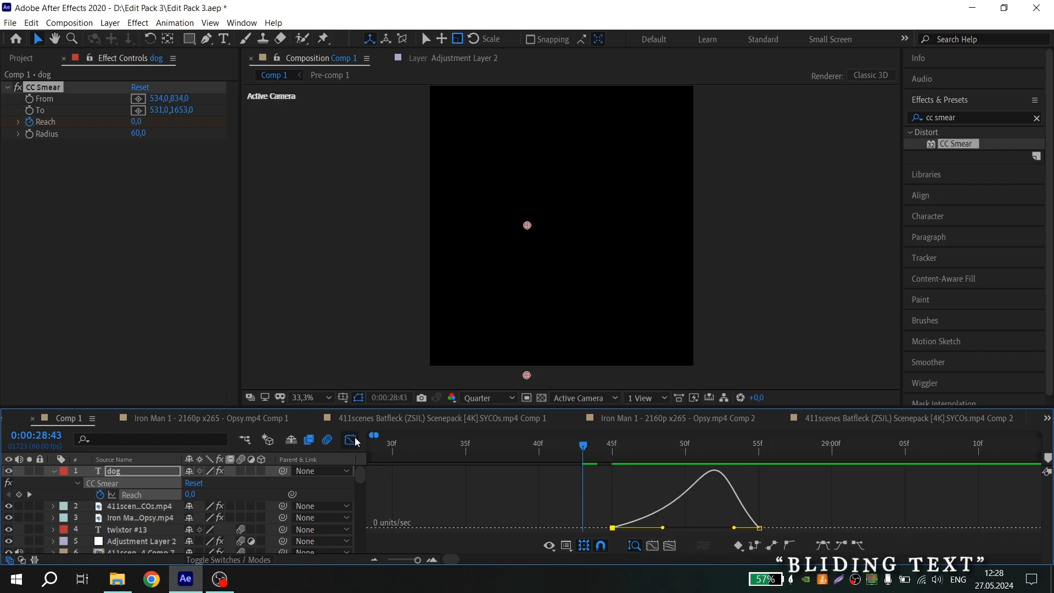
pyautogui.click(353, 440)
pyautogui.moveTo(667, 495); pyautogui.dragTo(782, 495)
pyautogui.moveTo(846, 488); pyautogui.dragTo(574, 508)
pyautogui.click(350, 440)
pyautogui.moveTo(680, 529); pyautogui.dragTo(683, 528)
pyautogui.press('space')
pyautogui.scroll(-1, 668, 497)
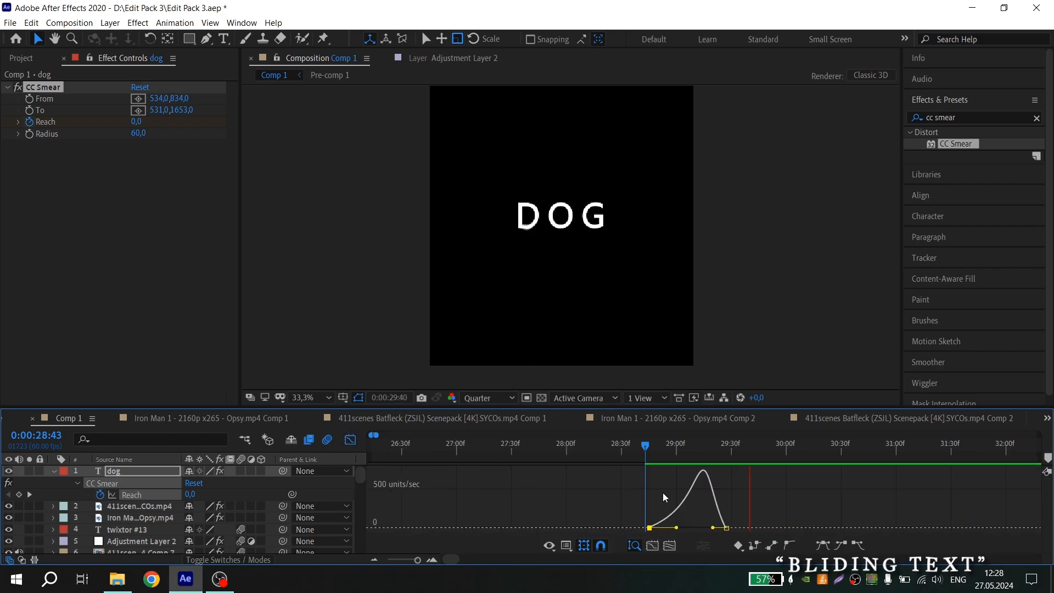
# Preview the smear animation from about 0:00:28:43
pyautogui.click(651, 445)
pyautogui.press('space')
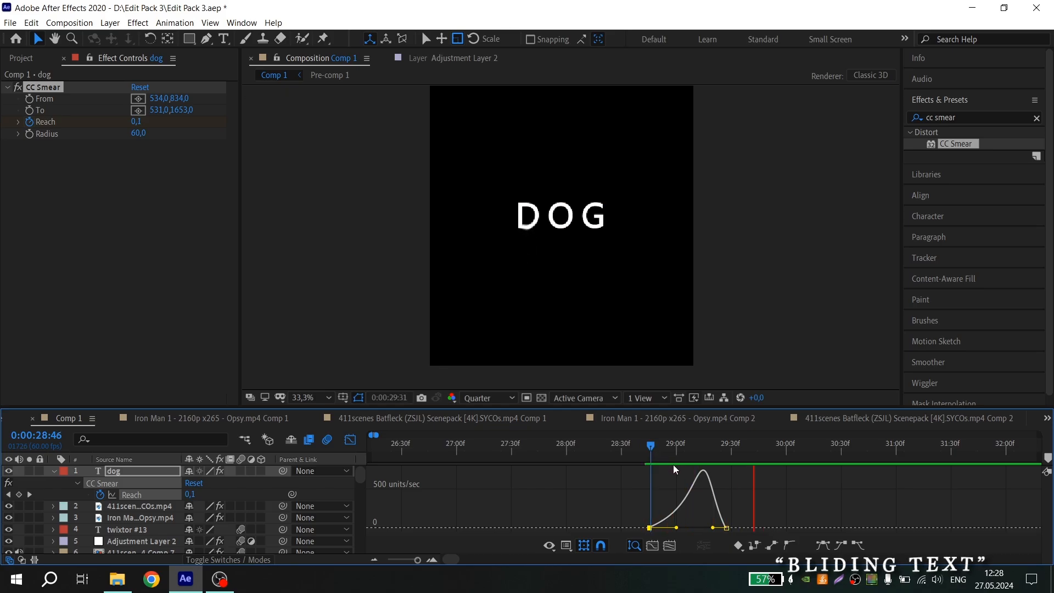
pyautogui.press('space')
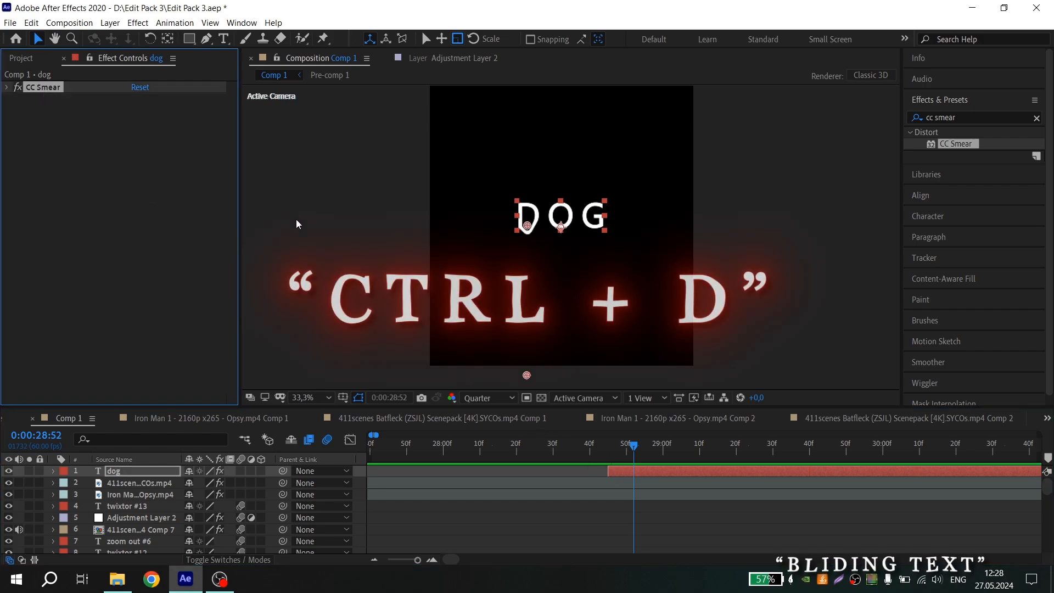
# Duplicate the CC Smear effect and offset the duplicate's Reach keyframes slightly later
pyautogui.hotkey('ctrl', 'd')
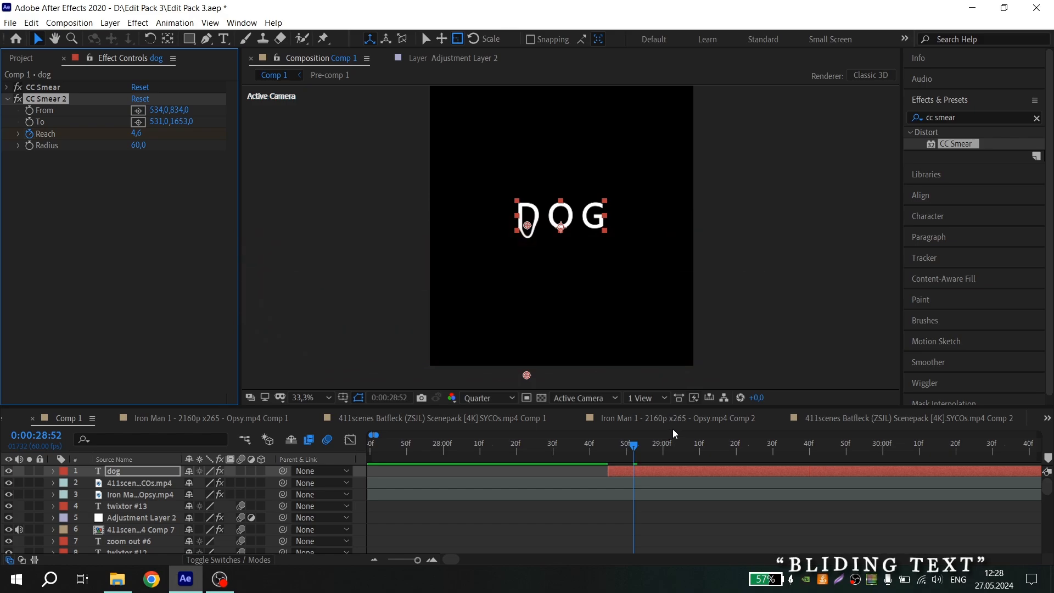
pyautogui.press('u')
pyautogui.moveTo(583, 516); pyautogui.dragTo(828, 529)
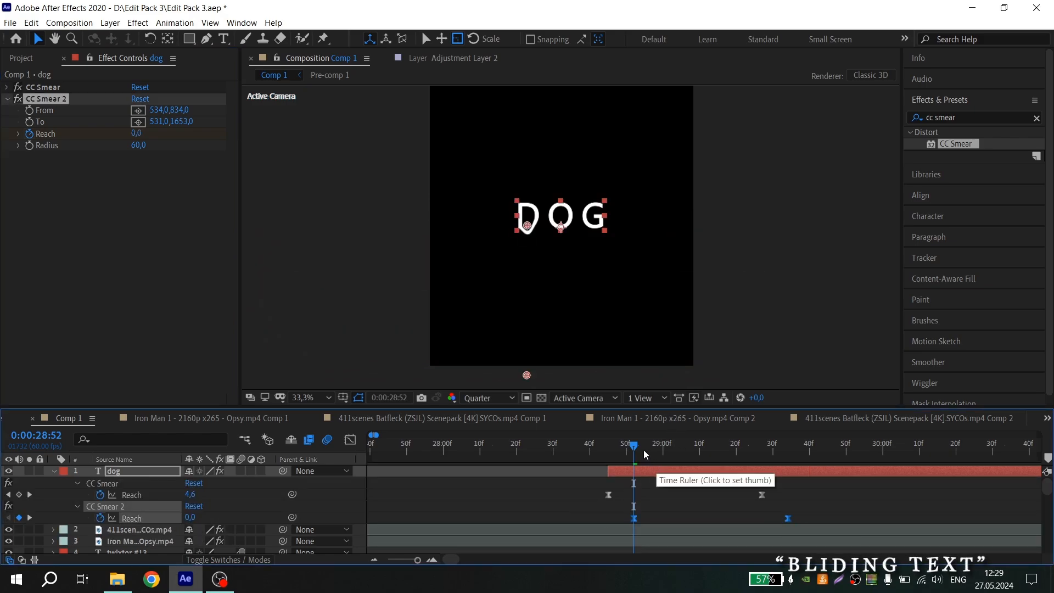
# Place CC Smear 2's From point on the O's centre and its To point below the frame
pyautogui.click(90, 190)
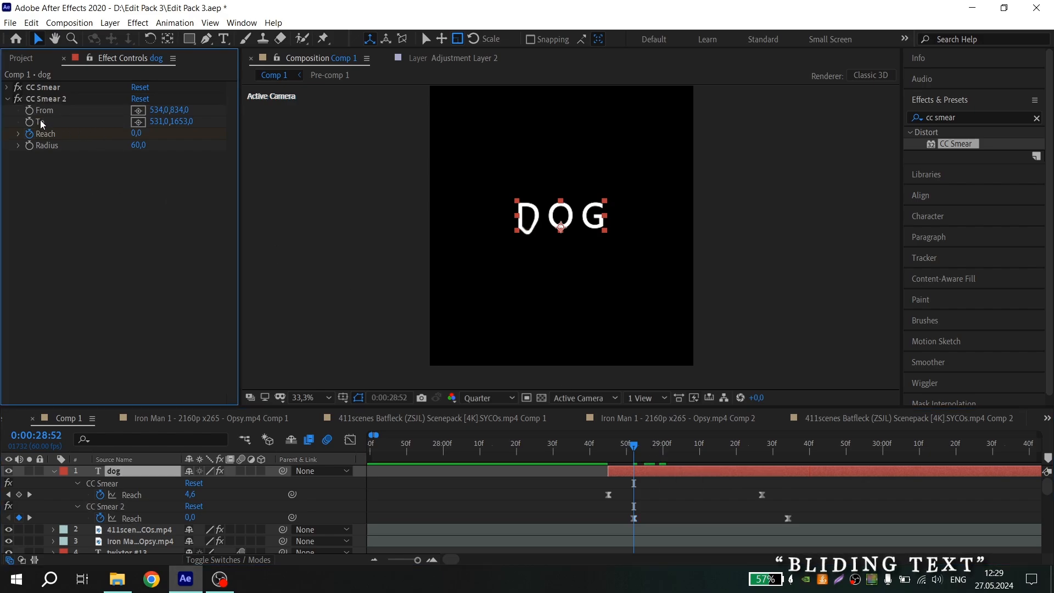
pyautogui.click(138, 110)
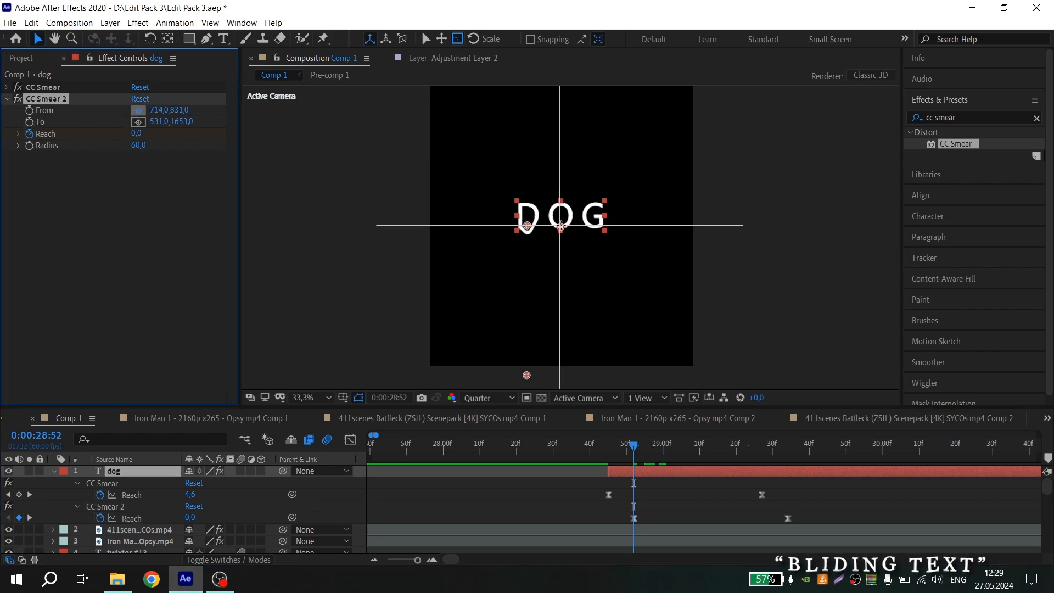
pyautogui.click(560, 231)
pyautogui.click(139, 122)
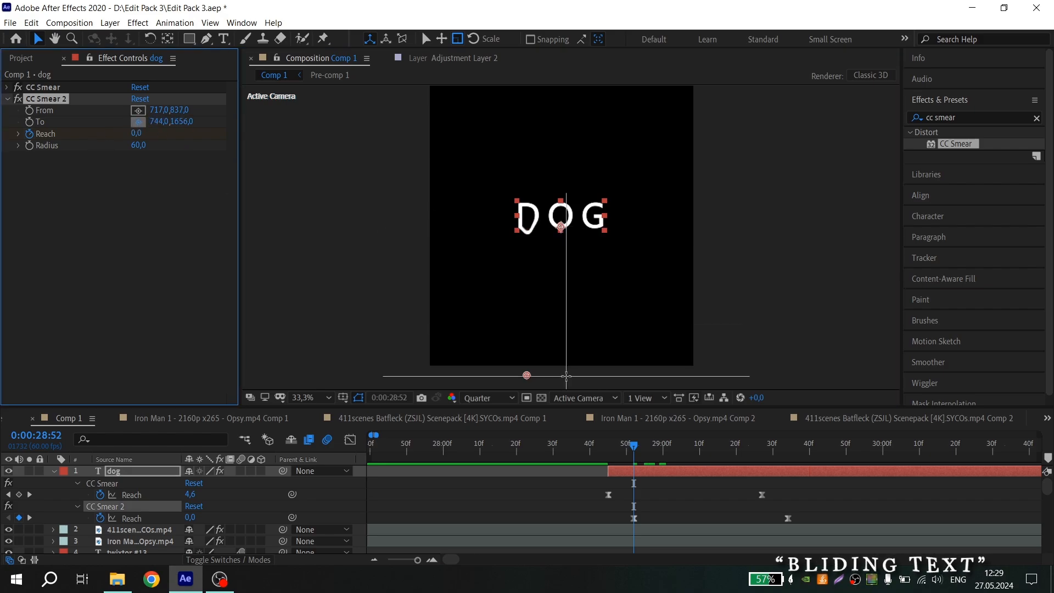
pyautogui.click(562, 377)
# Move CC Smear 2's last Reach keyframe later in the timeline
pyautogui.click(610, 447)
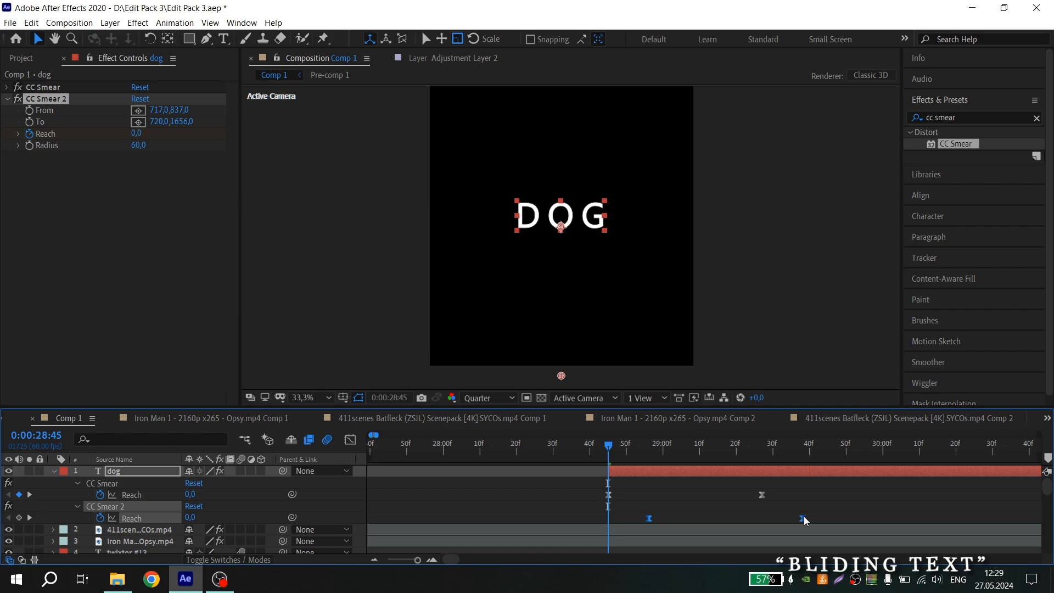
pyautogui.click(806, 518)
pyautogui.moveTo(804, 518); pyautogui.dragTo(861, 519)
pyautogui.moveTo(925, 514); pyautogui.dragTo(780, 523)
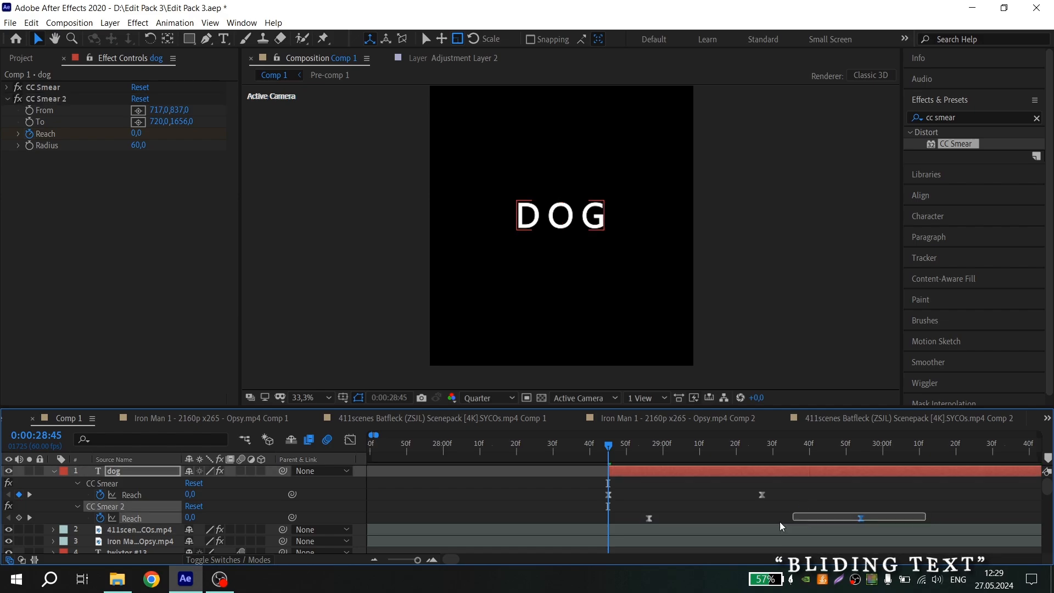
# Adjust the easing handles of CC Smear 2's Reach speed curve in the Graph Editor
pyautogui.click(349, 440)
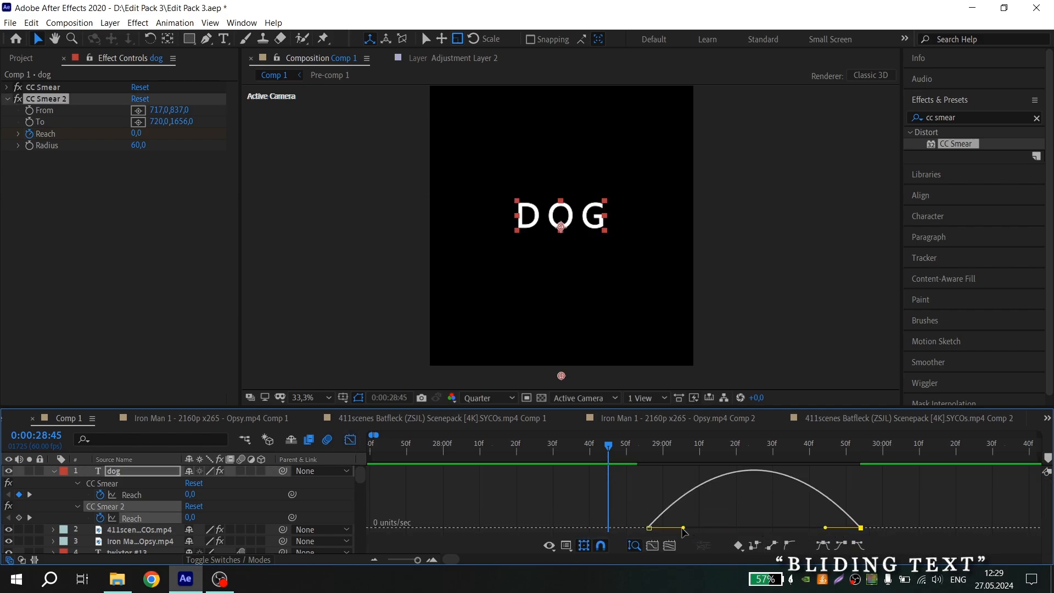
pyautogui.moveTo(786, 528); pyautogui.dragTo(788, 526)
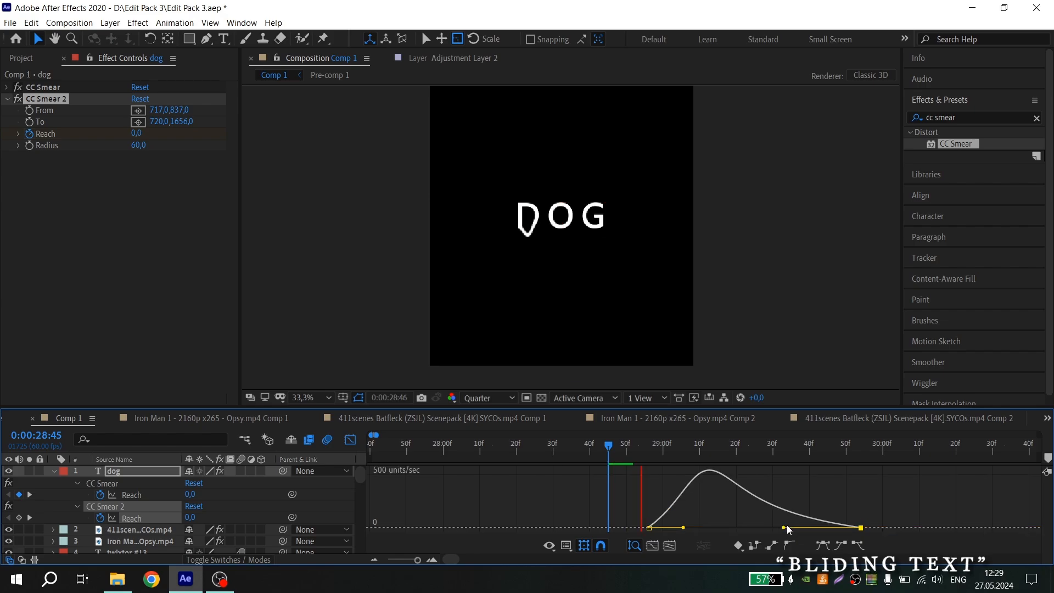
pyautogui.click(656, 449)
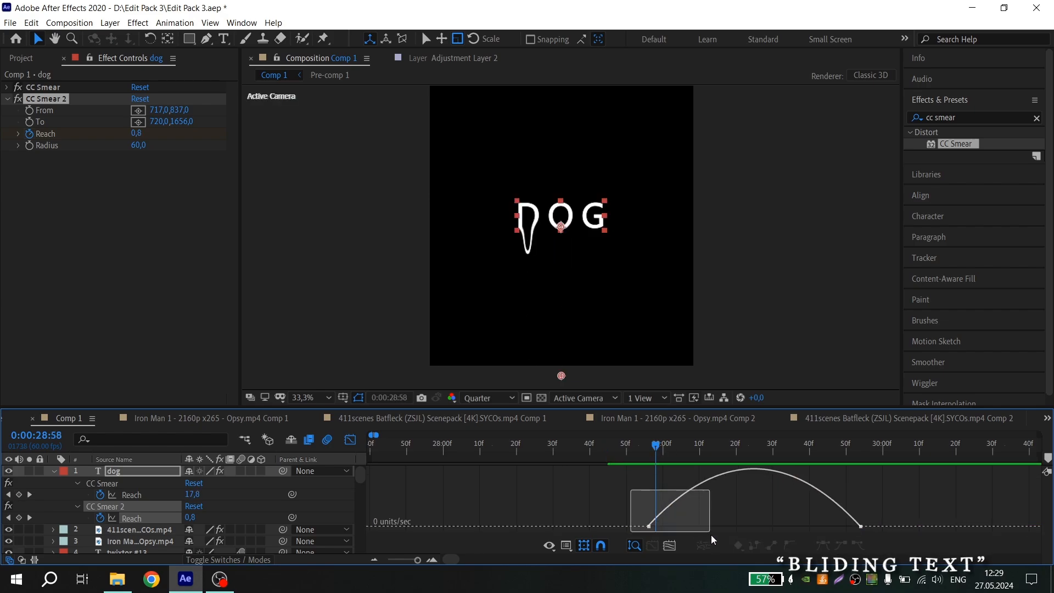
pyautogui.moveTo(712, 536); pyautogui.dragTo(712, 536)
pyautogui.moveTo(684, 527); pyautogui.dragTo(719, 530)
pyautogui.click(635, 451)
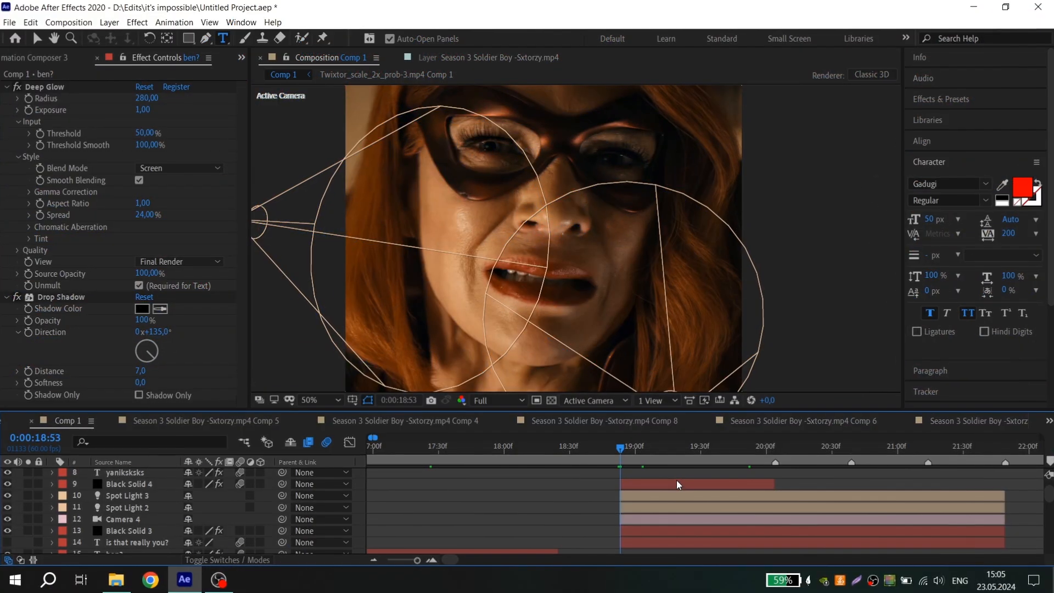
# Select the Spot Light 3, Spot Light 2 and Camera 4 layers and pre-compose them
pyautogui.click(694, 496)
pyautogui.keyDown('ctrl'); pyautogui.click(694, 498); pyautogui.keyUp('ctrl')
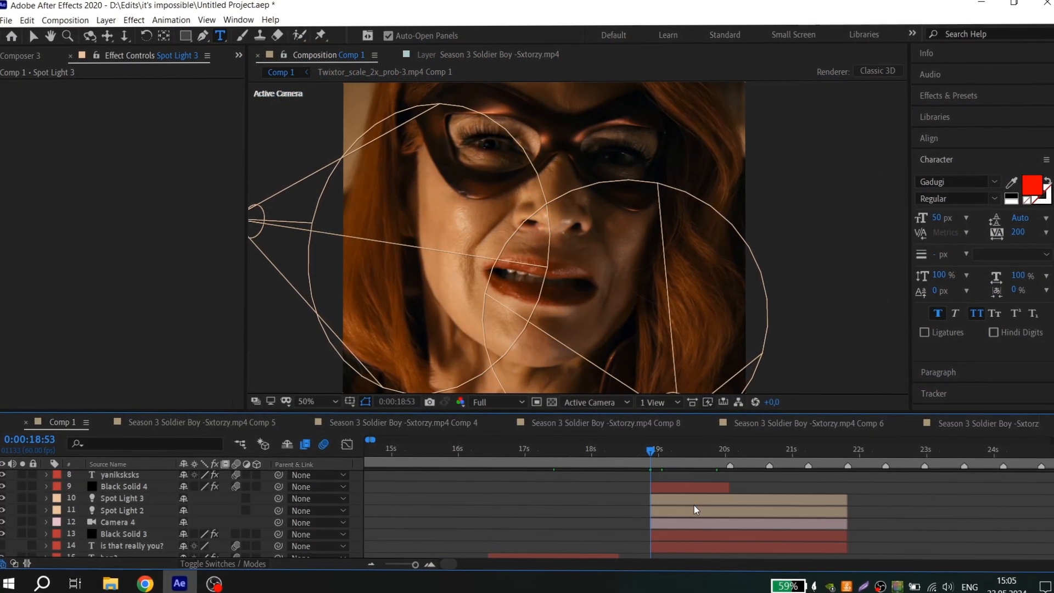
pyautogui.keyDown('ctrl'); pyautogui.click(694, 508); pyautogui.keyUp('ctrl')
pyautogui.keyDown('ctrl'); pyautogui.click(691, 499); pyautogui.keyUp('ctrl')
pyautogui.keyDown('shift'); pyautogui.click(681, 536); pyautogui.keyUp('shift')
pyautogui.rightClick(681, 536)
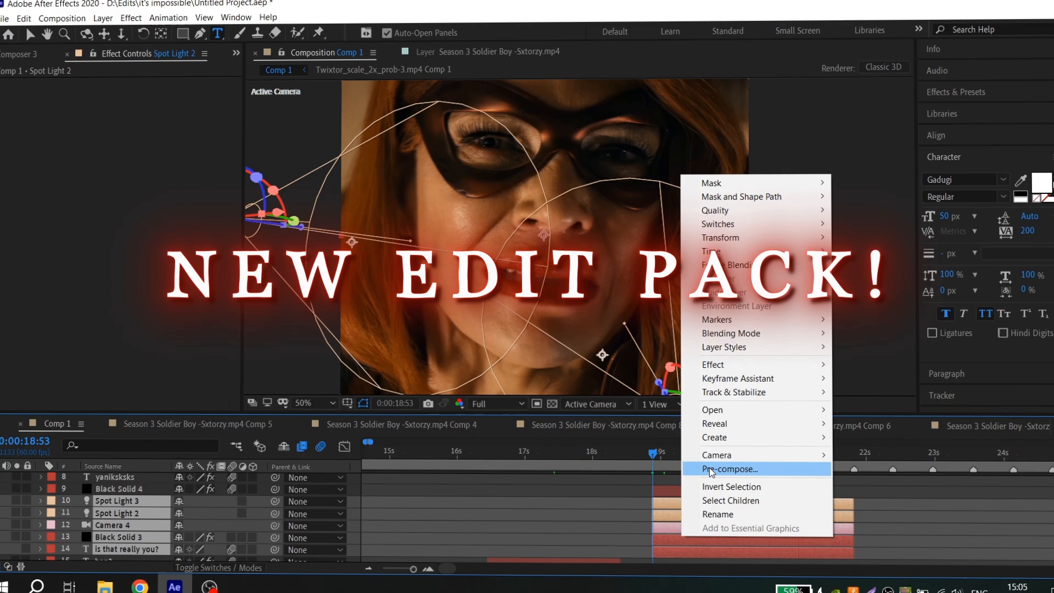
pyautogui.click(712, 468)
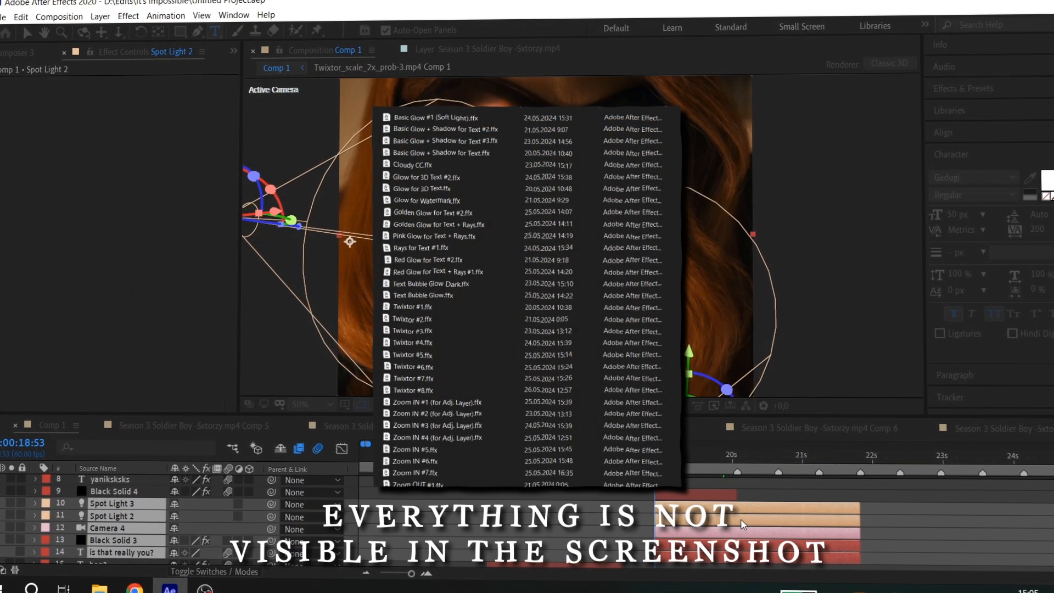
pyautogui.press('Return')
# Split the pre-comp layer at 0:00:18:53 and delete the part before the cut
pyautogui.hotkey('ctrl', 'shift', 'd')
pyautogui.click(615, 519)
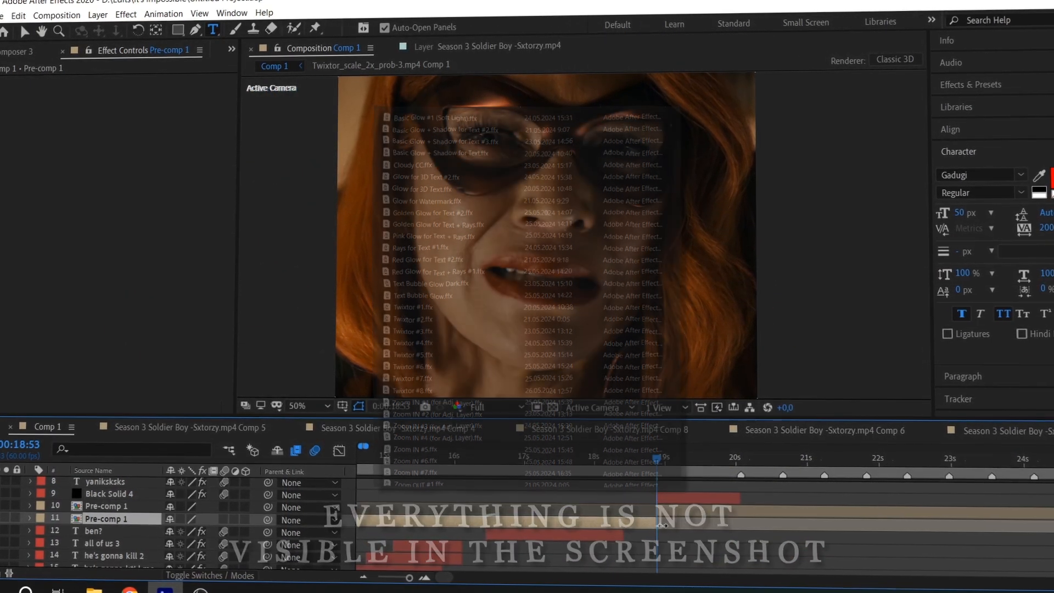
pyautogui.press('Delete')
# Split the pre-comp layer one frame before 0:00:21:50 and delete the part after the cut
pyautogui.click(872, 457)
pyautogui.press('=')
pyautogui.click(874, 509)
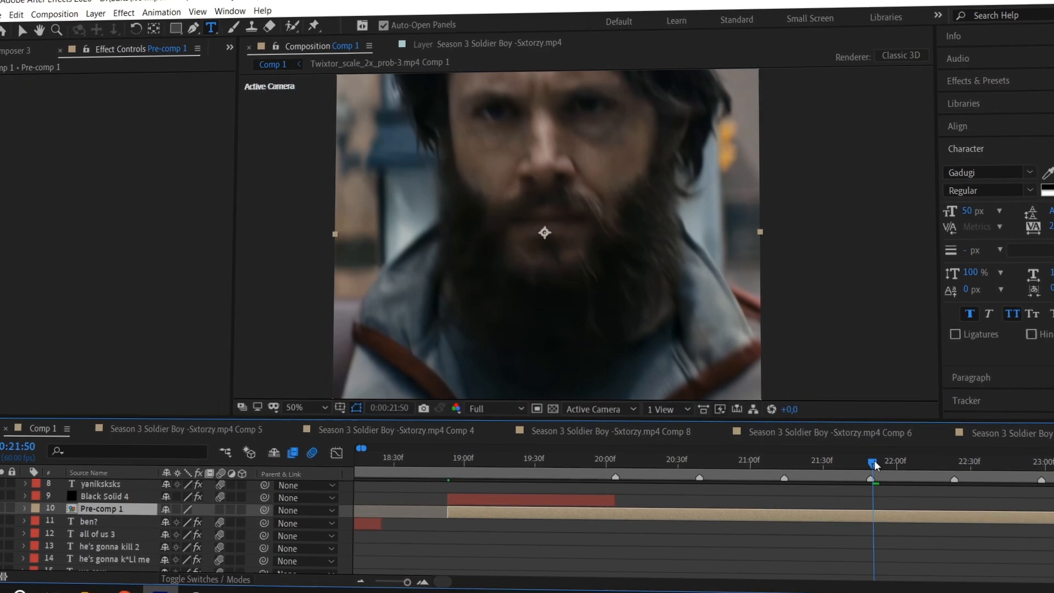
pyautogui.press('pageup')
pyautogui.hotkey('ctrl', 'shift', 'd')
pyautogui.press('Delete')
# Duplicate the trimmed pre-comp layer
pyautogui.click(790, 462)
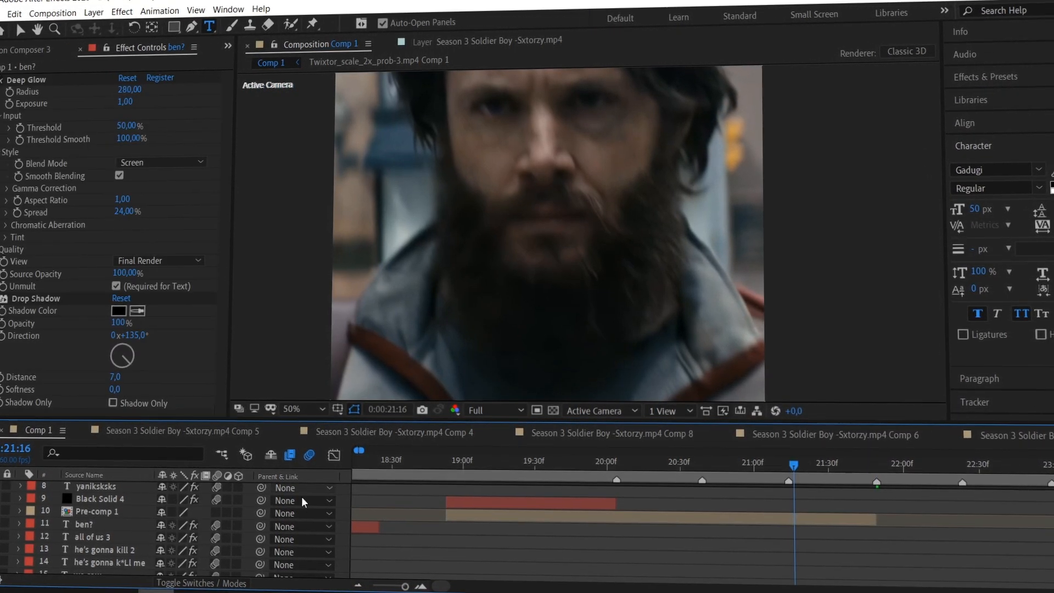
pyautogui.click(216, 514)
pyautogui.click(657, 518)
pyautogui.hotkey('ctrl', 'd')
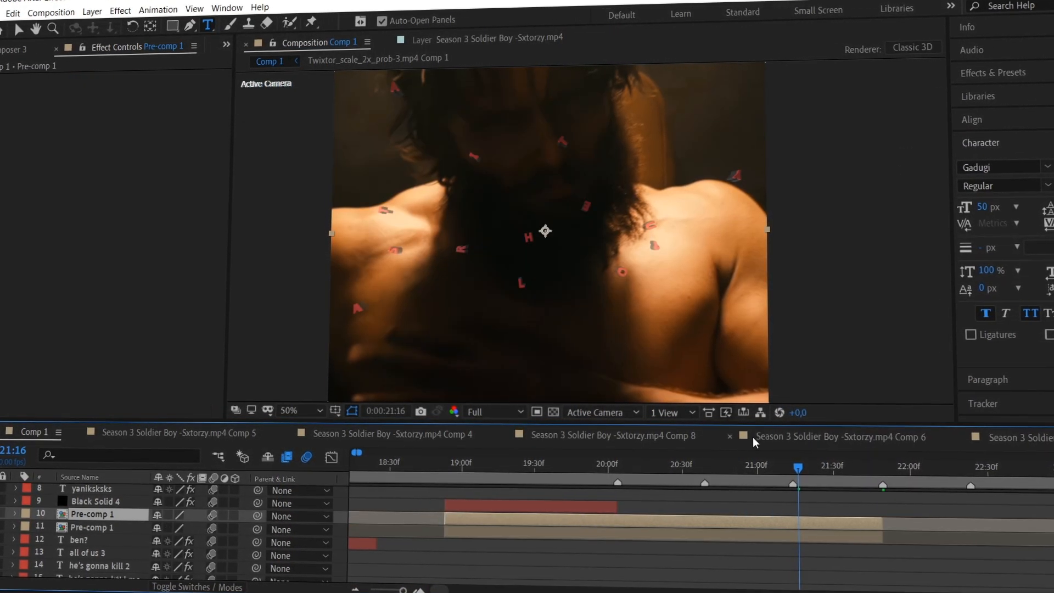
# Search Effects & Presets for "glow f" and apply the glow preset to the top pre-comp layer
pyautogui.click(1009, 72)
pyautogui.click(1012, 89)
pyautogui.write('glow ')
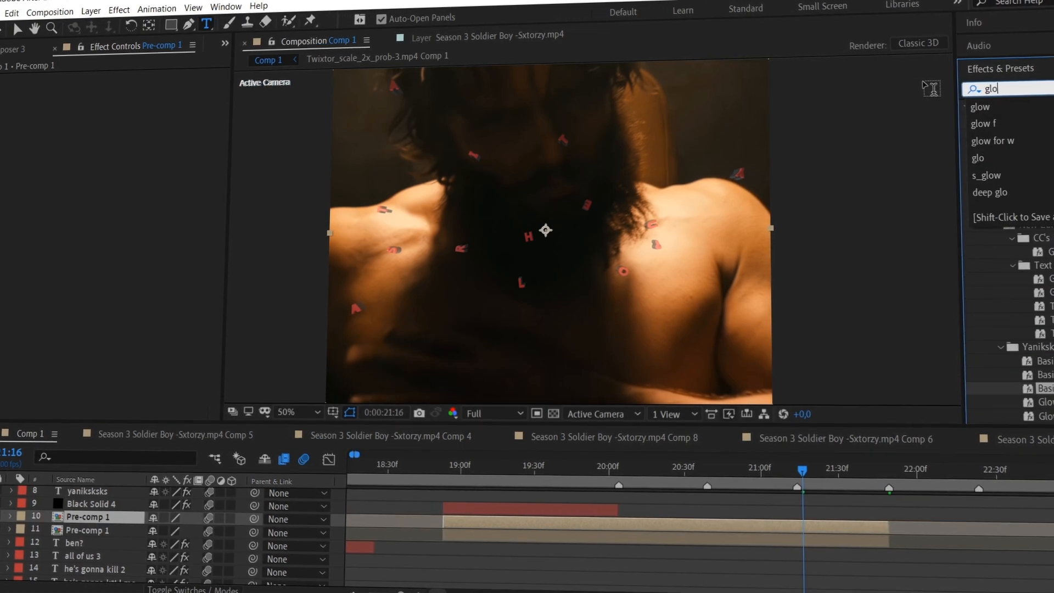
pyautogui.write('f')
pyautogui.moveTo(1041, 144); pyautogui.dragTo(798, 535)
# Move to 0:00:19:55 and set the viewer to 33.3% magnification and Quarter resolution
pyautogui.moveTo(807, 473); pyautogui.dragTo(599, 474)
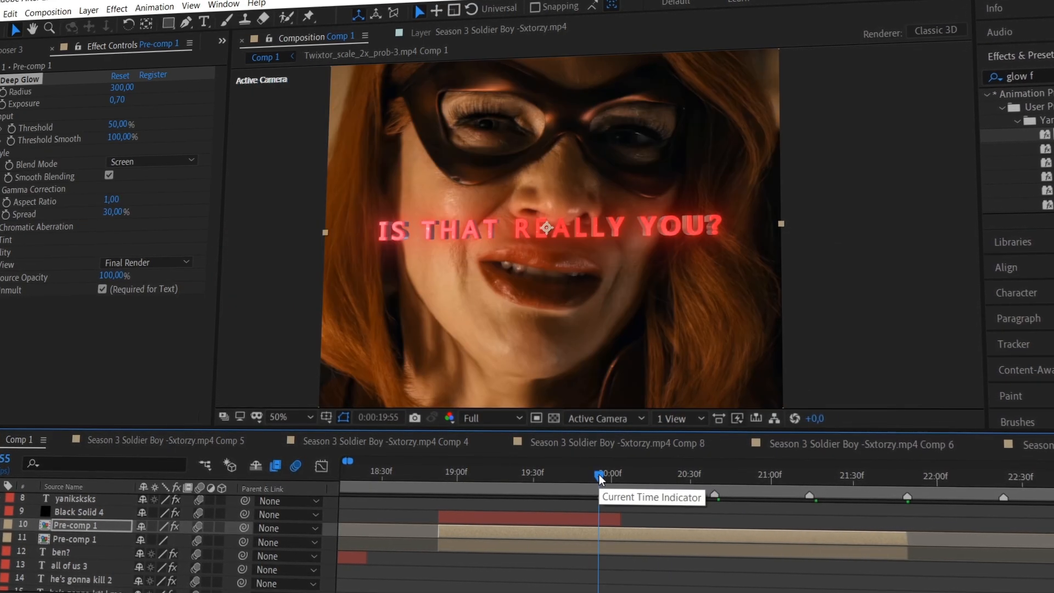
pyautogui.press(',')
pyautogui.click(291, 418)
pyautogui.click(301, 262)
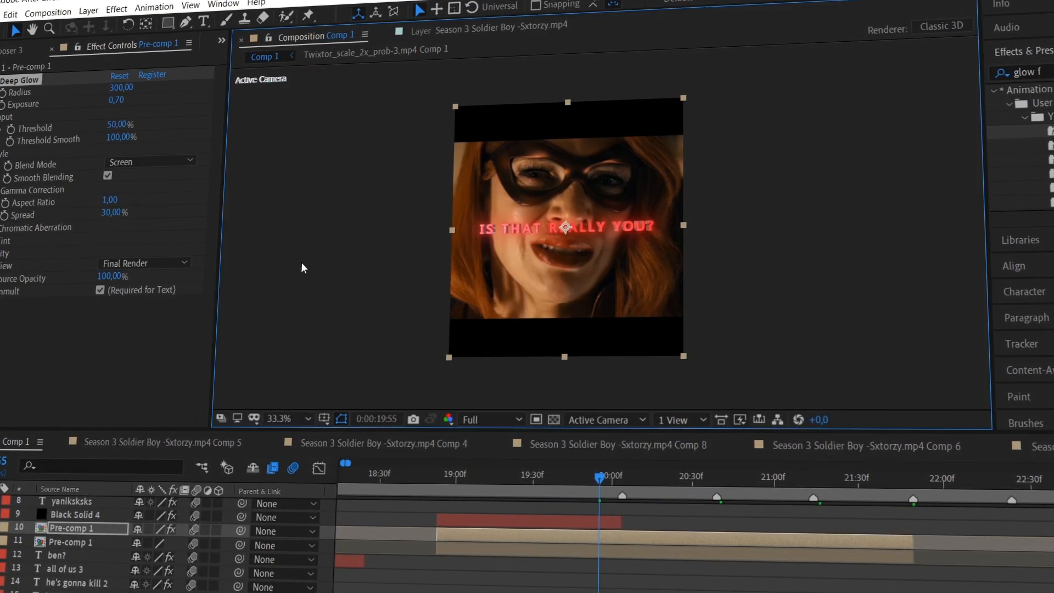
pyautogui.click(499, 423)
pyautogui.click(483, 514)
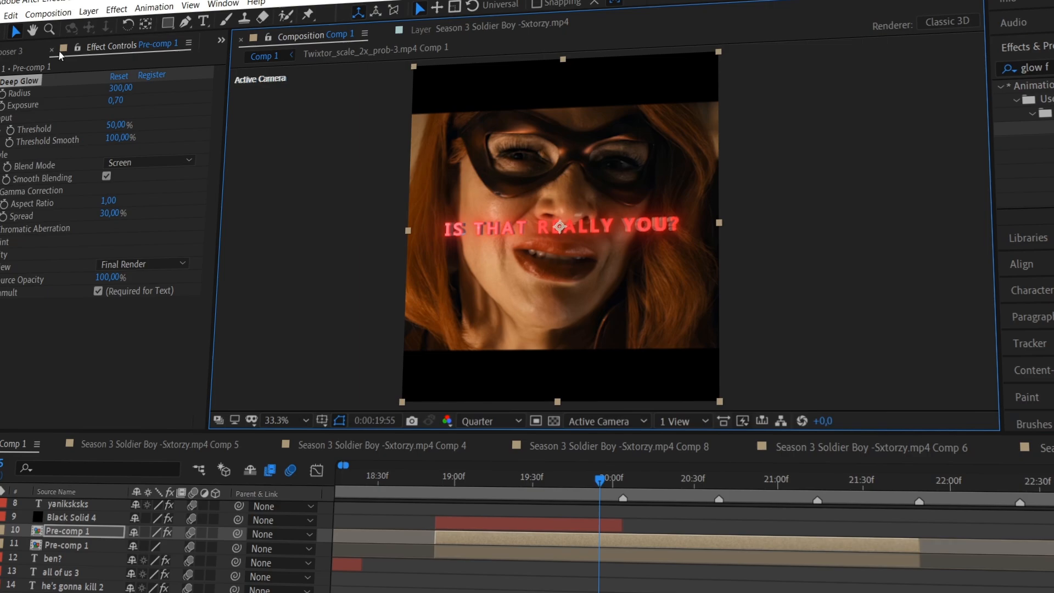
pyautogui.press('h')
pyautogui.moveTo(502, 155); pyautogui.dragTo(535, 154)
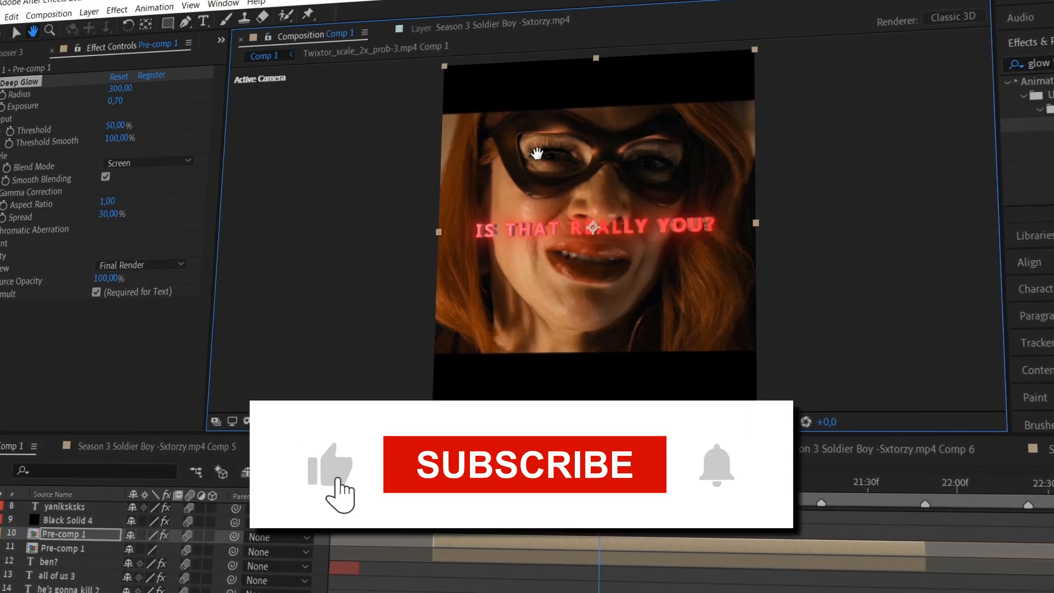